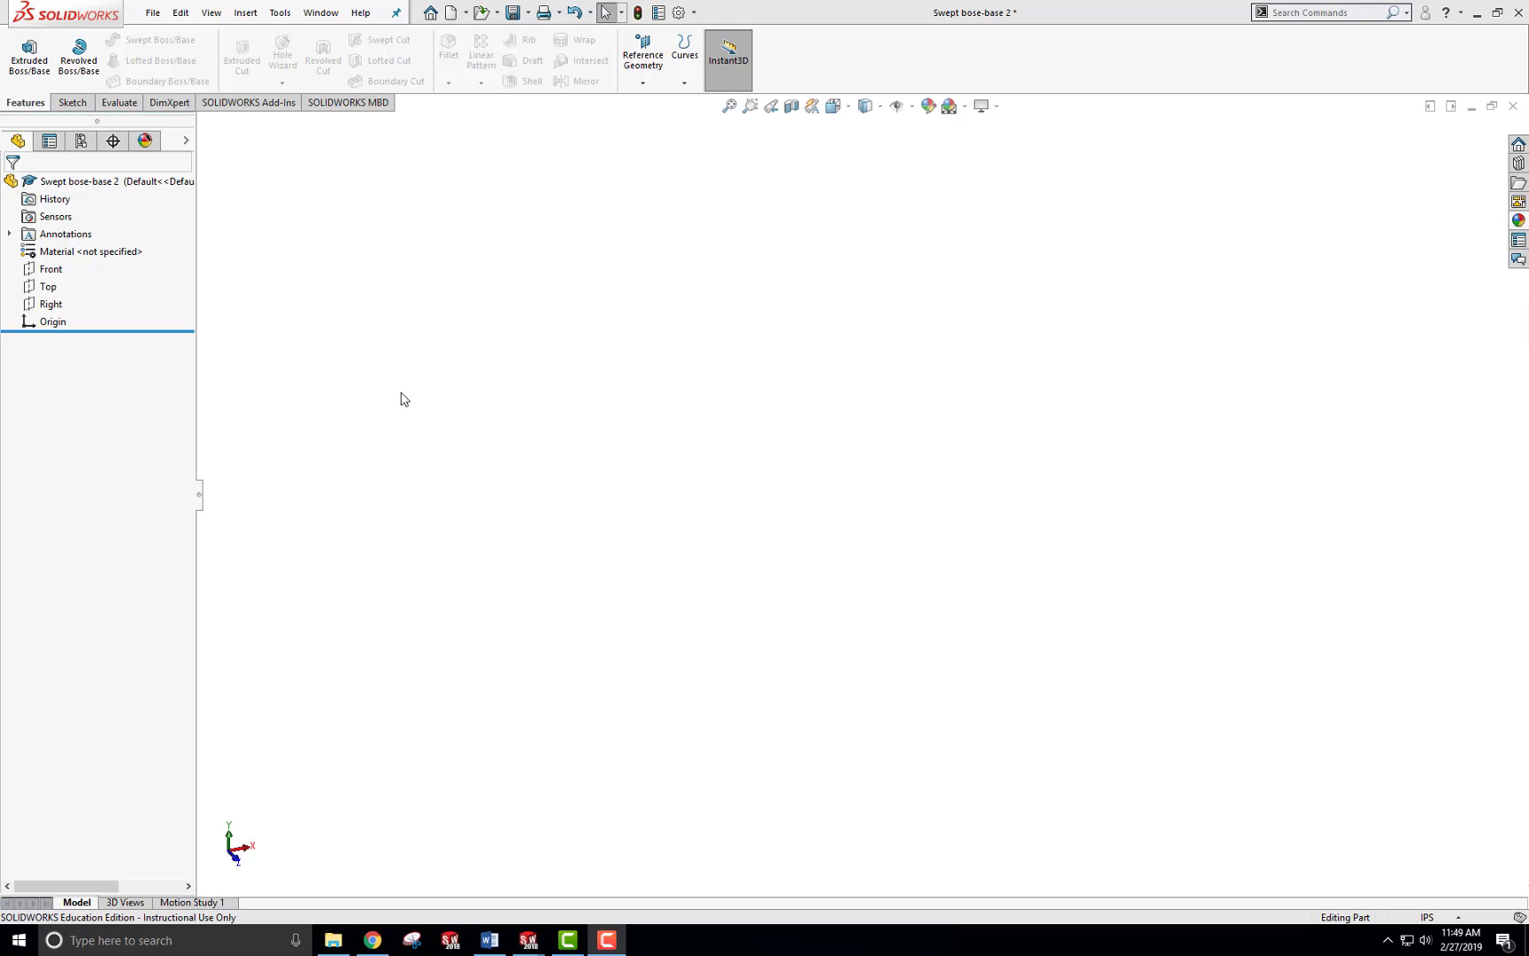
Sketch an L-shaped path on the Top plane: a vertical line about 3 in long from the origin and a longer horizontal line from its end.
left_click(52, 288)
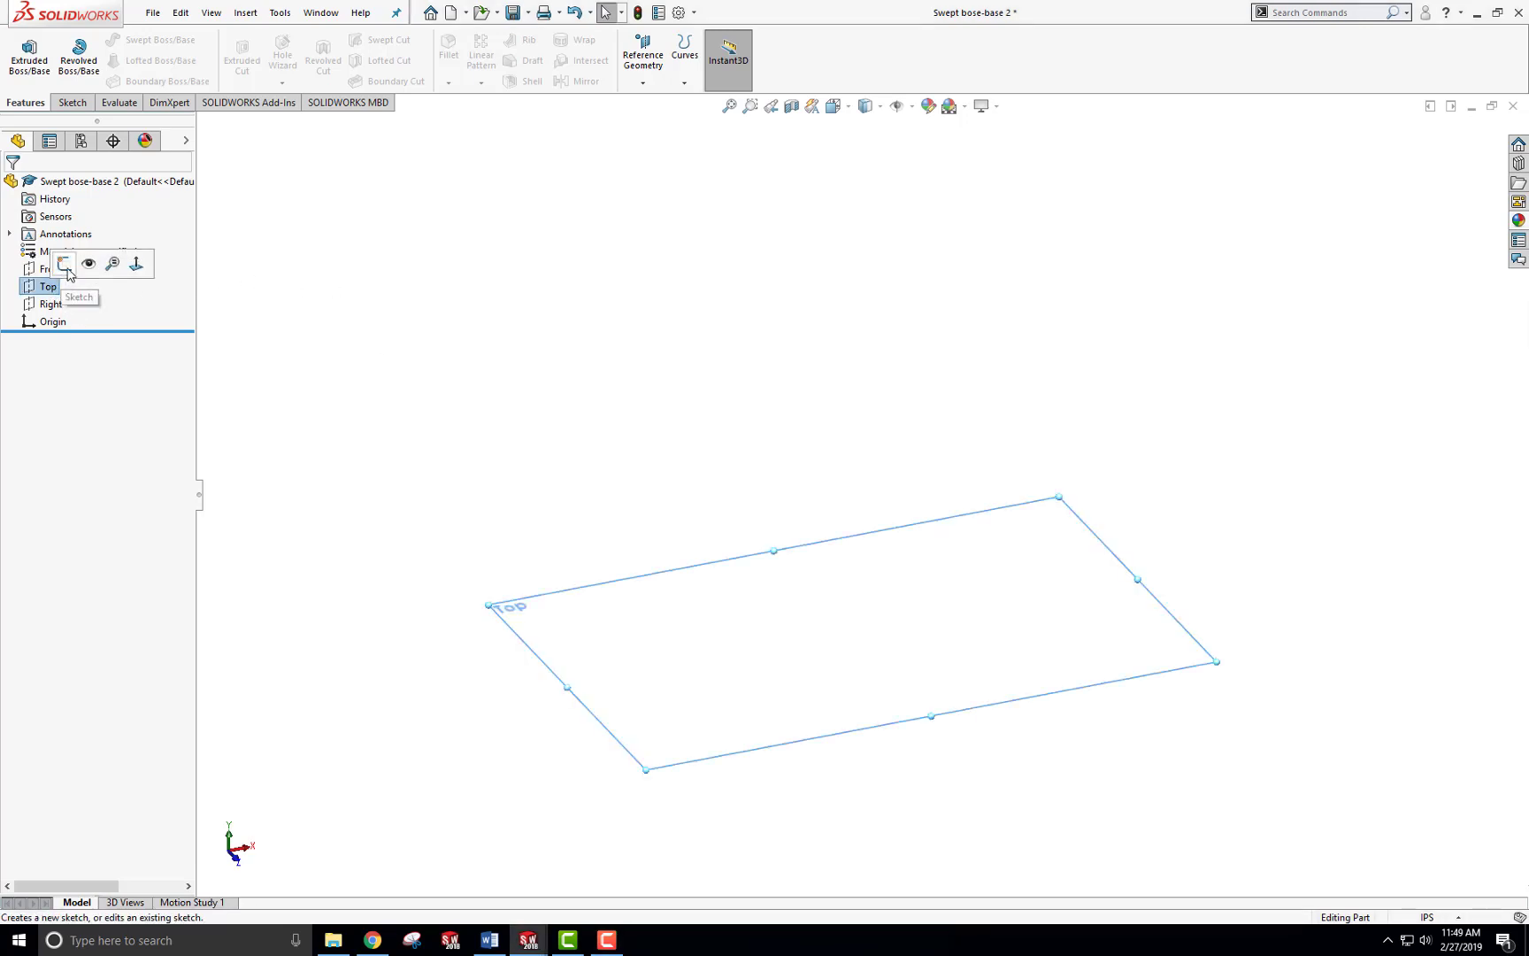
left_click(57, 262)
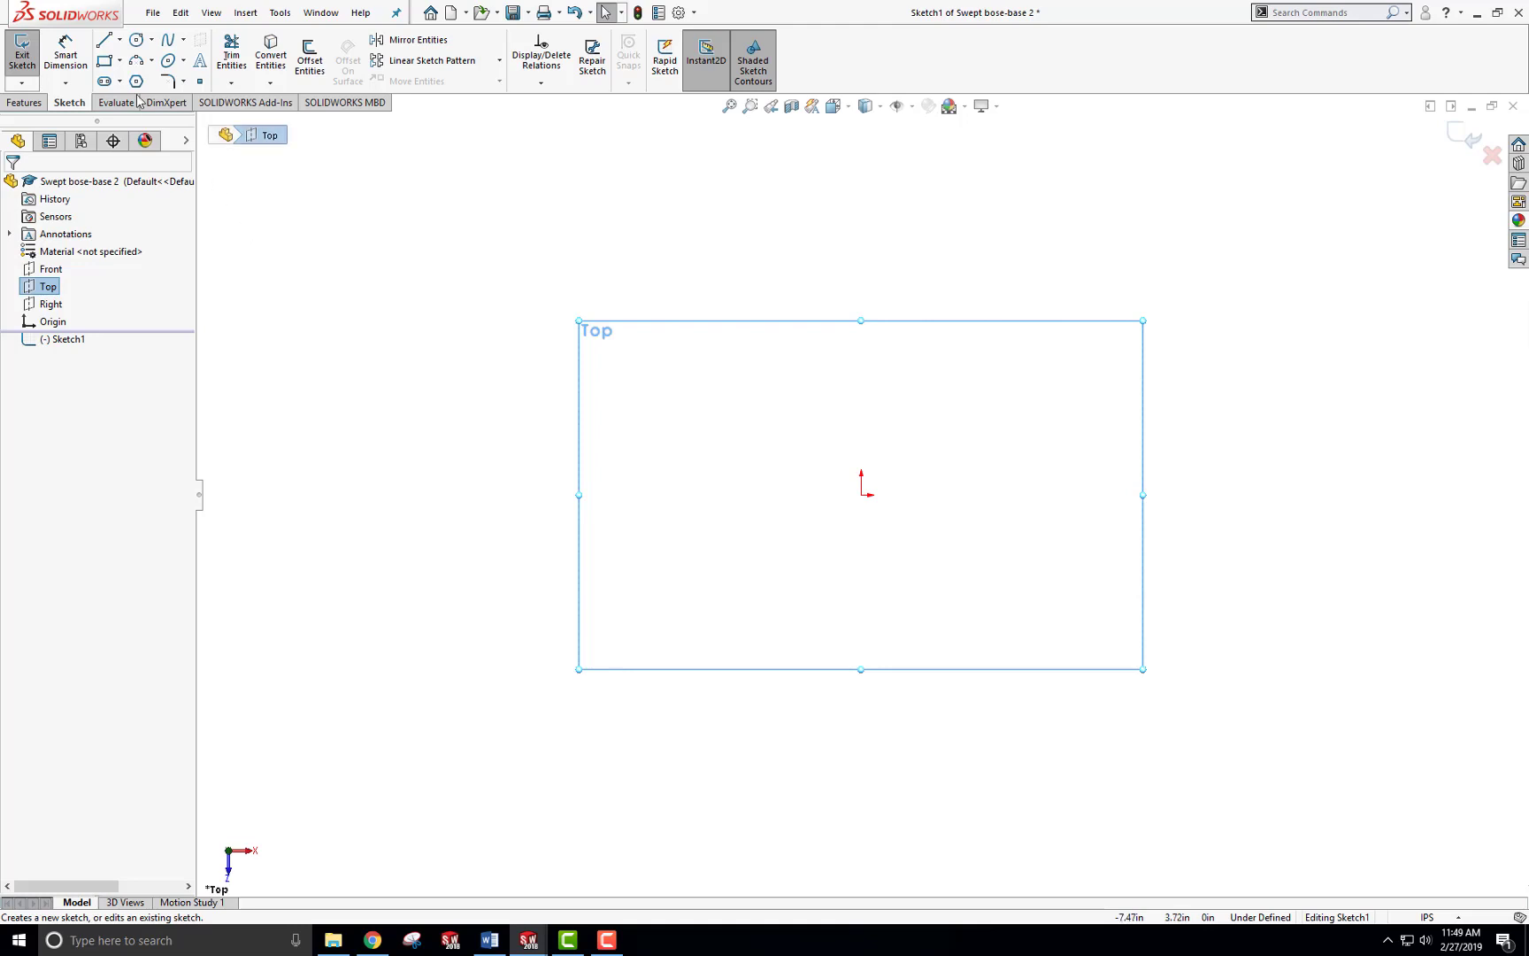
left_click(104, 39)
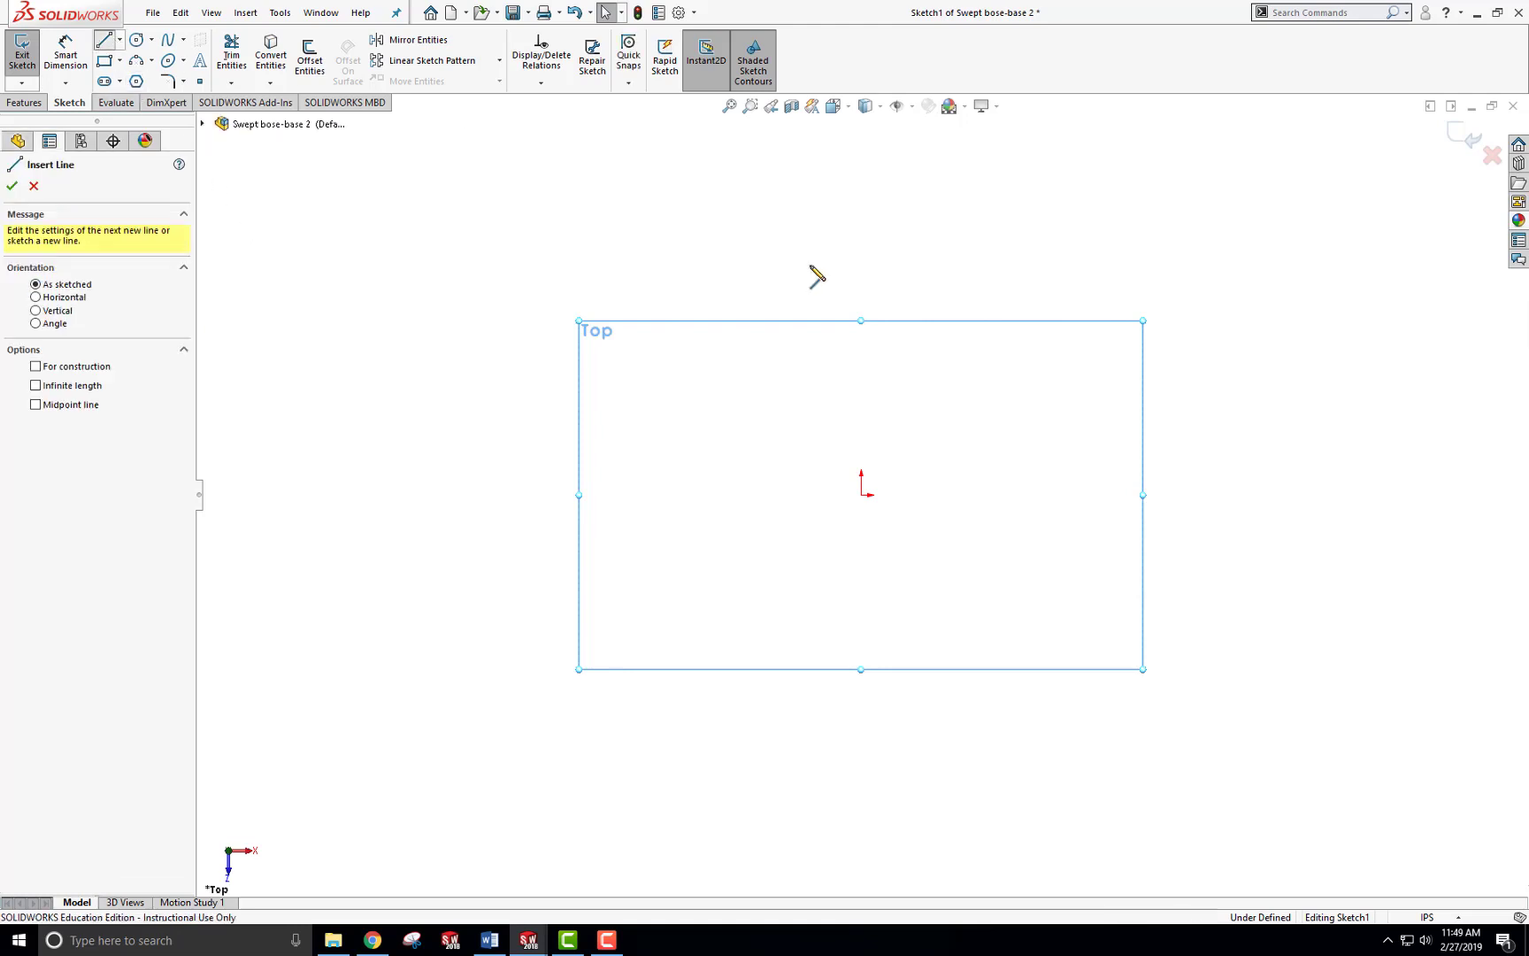
left_click(861, 494)
left_click(861, 226)
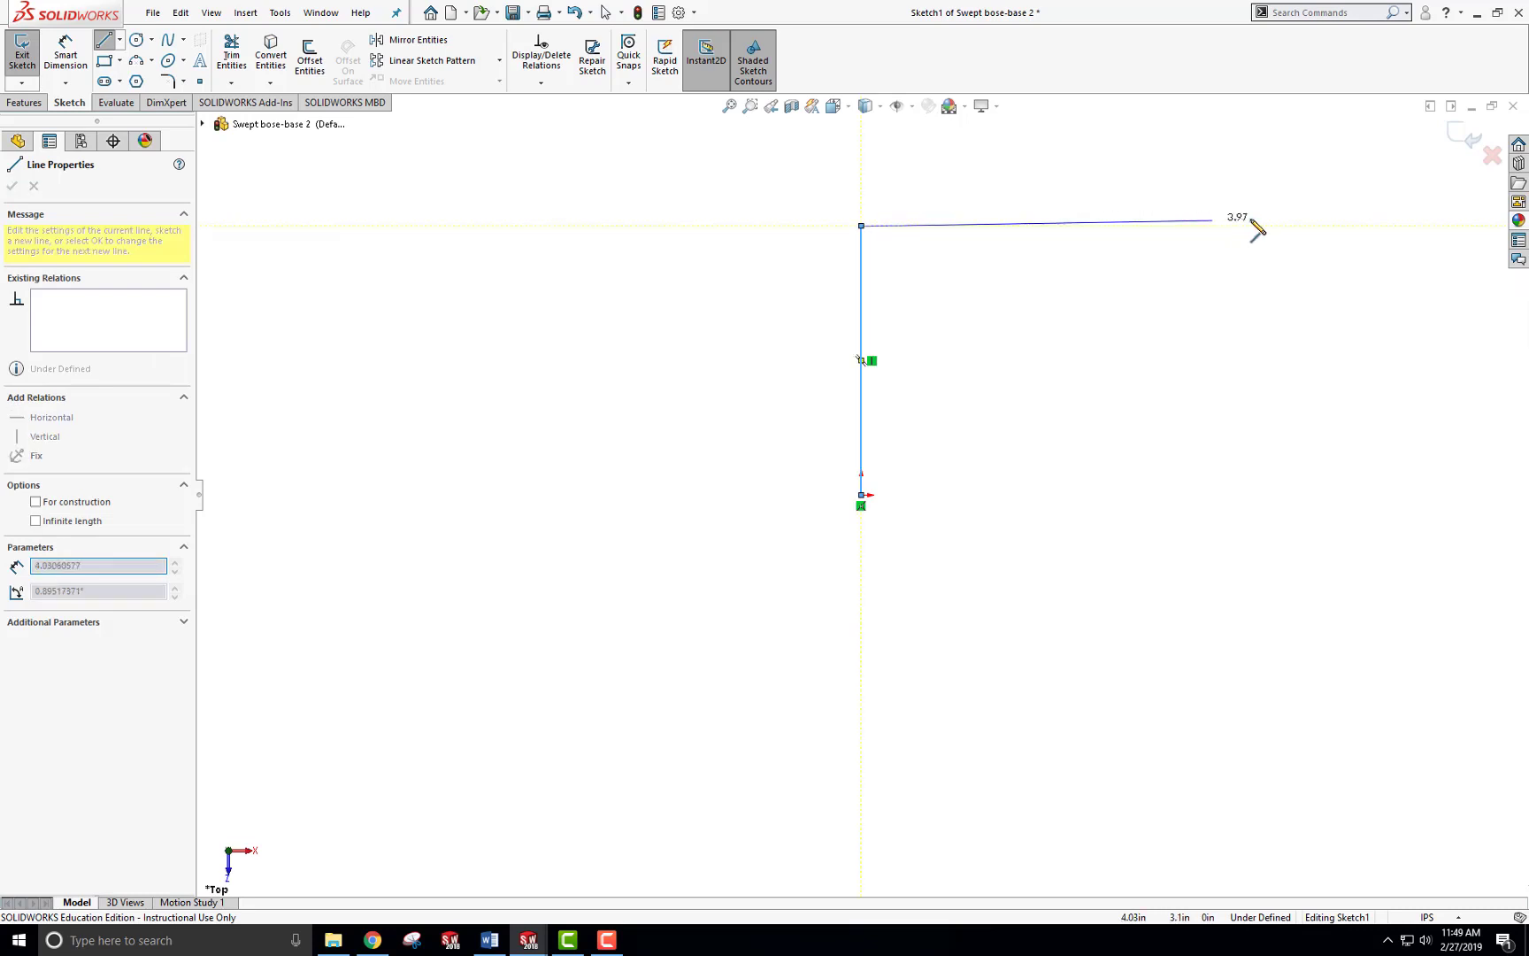
left_click(1286, 226)
key("Escape")
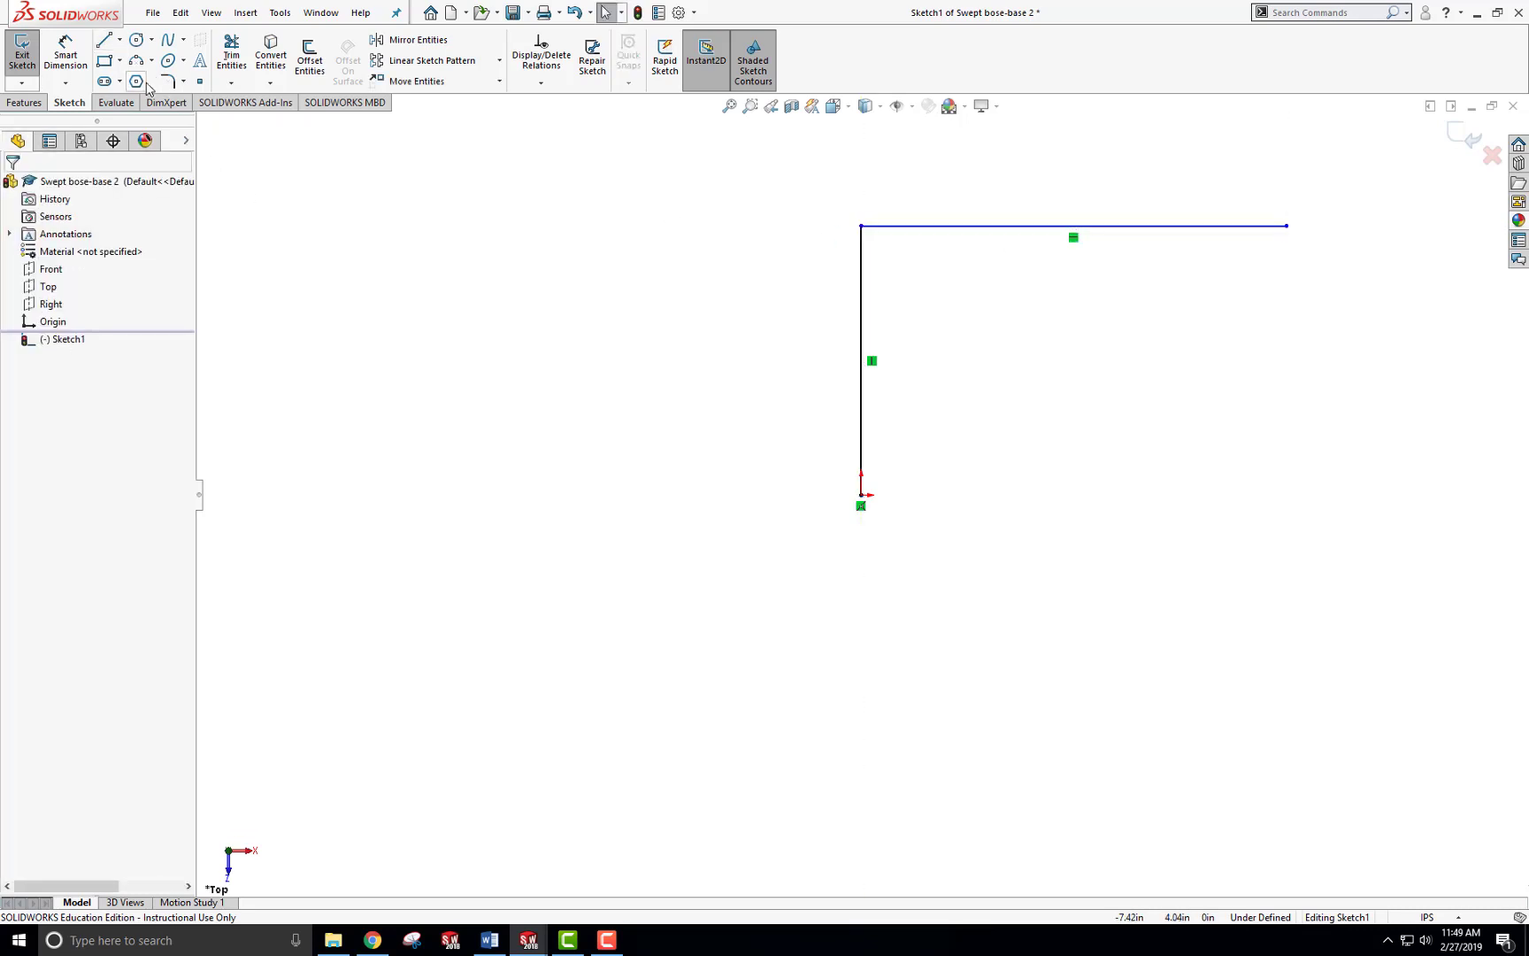
Round the corner between the two path lines with a 1 in sketch fillet and finish the sketch.
left_click(167, 80)
left_click(863, 229)
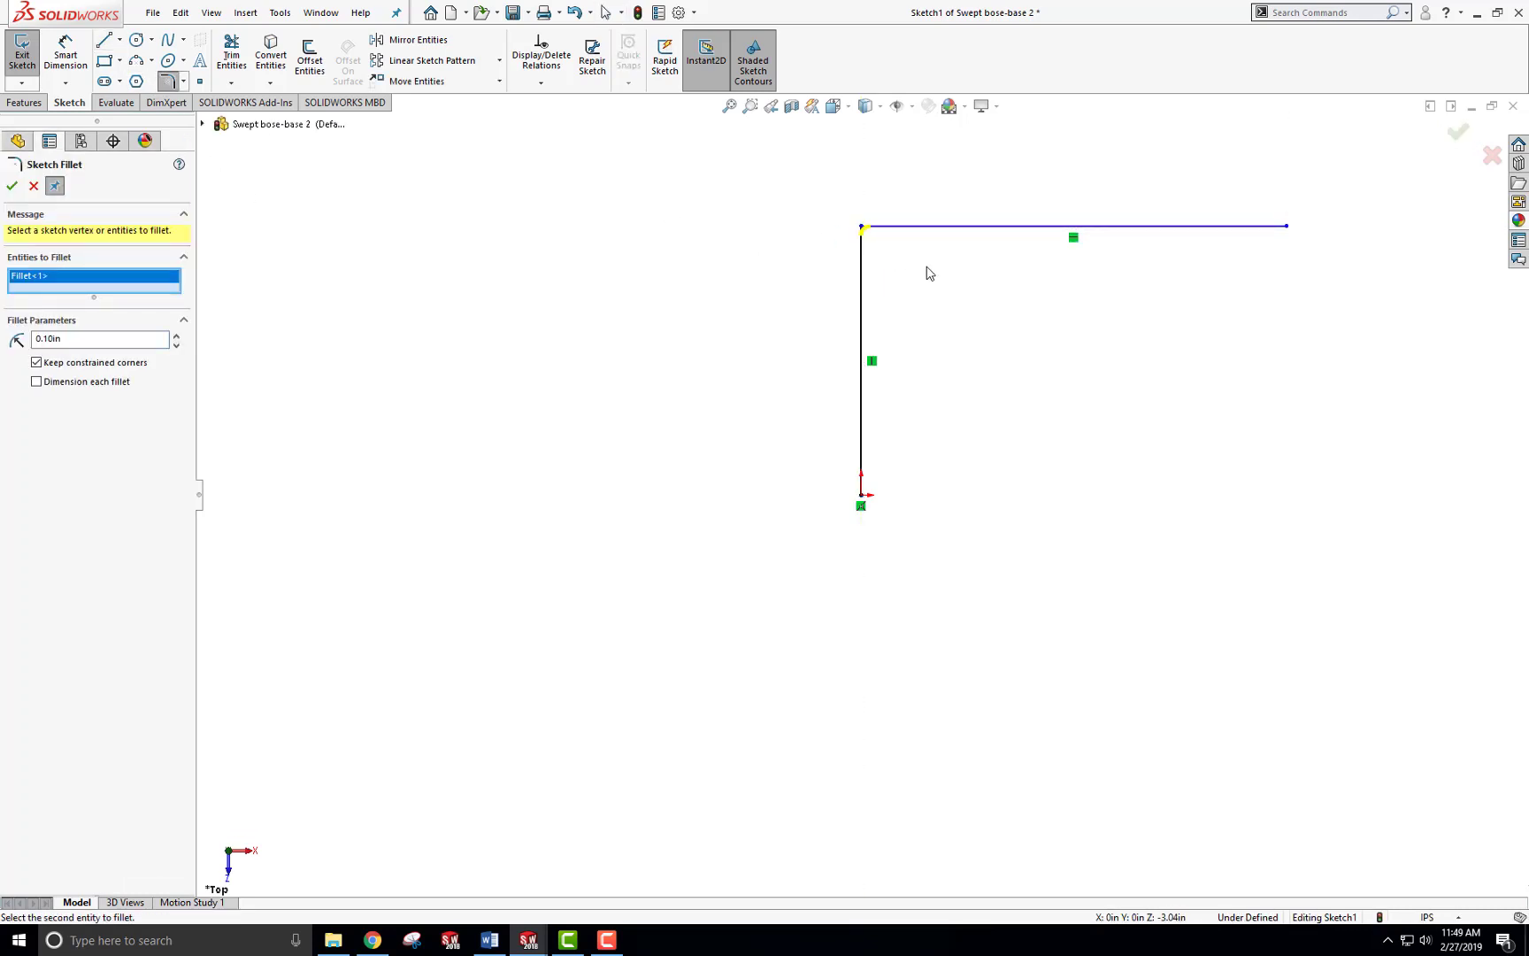
double_click(84, 339)
type("1")
key("Return")
left_click(12, 185)
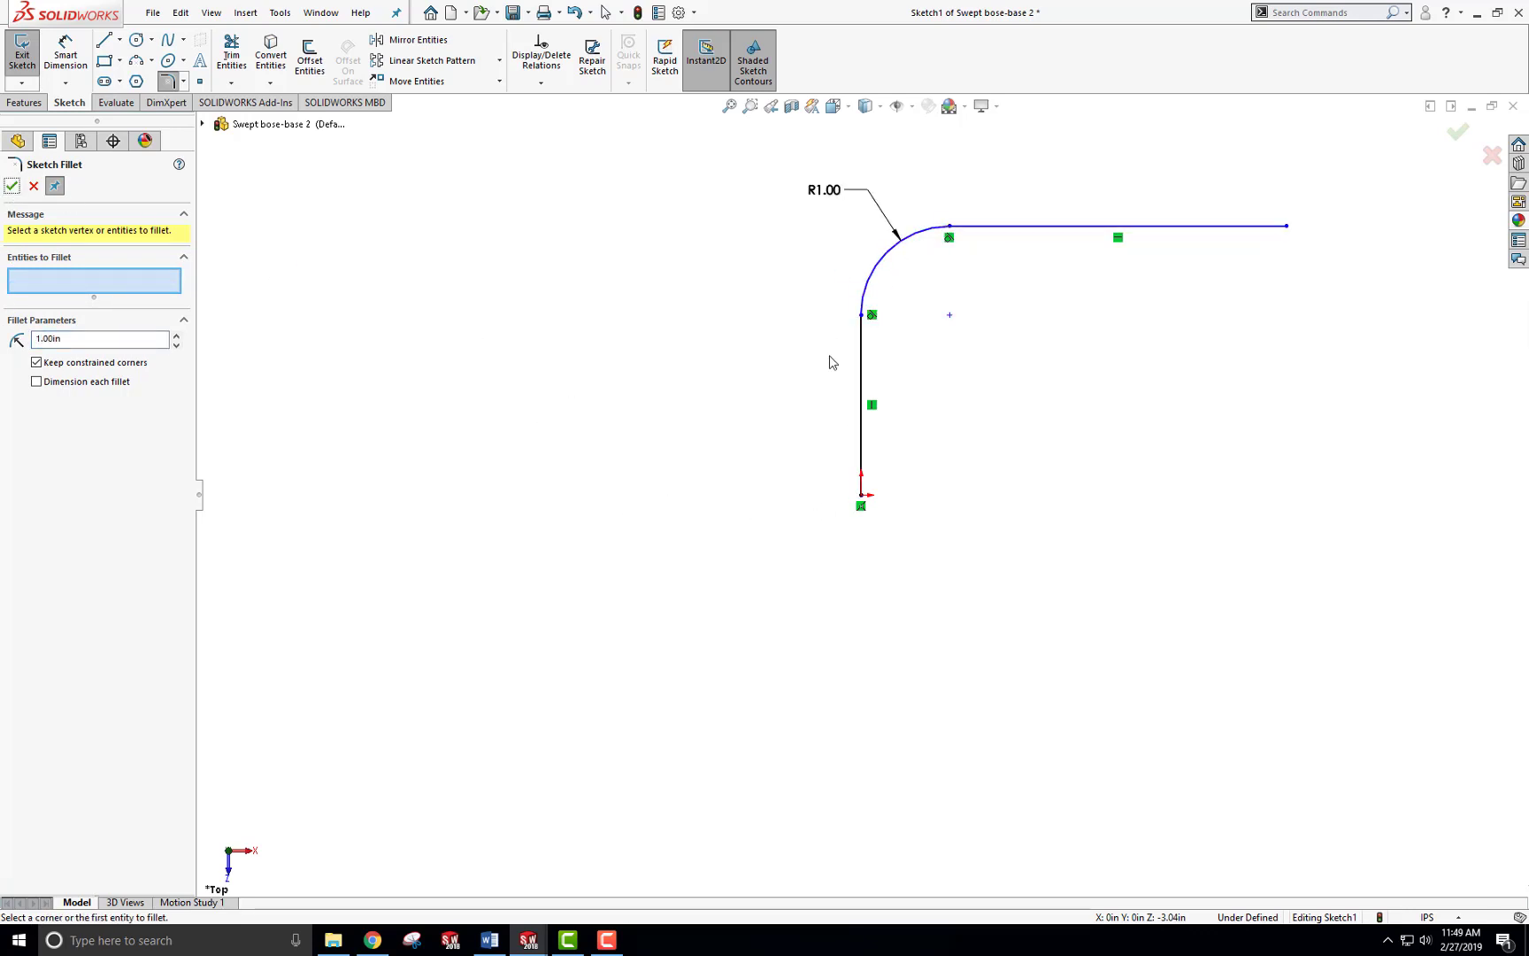
mouse_move(684, 622)
middle_mouse_down()
mouse_move(741, 515)
mouse_move(729, 386)
middle_mouse_up()
left_click(11, 186)
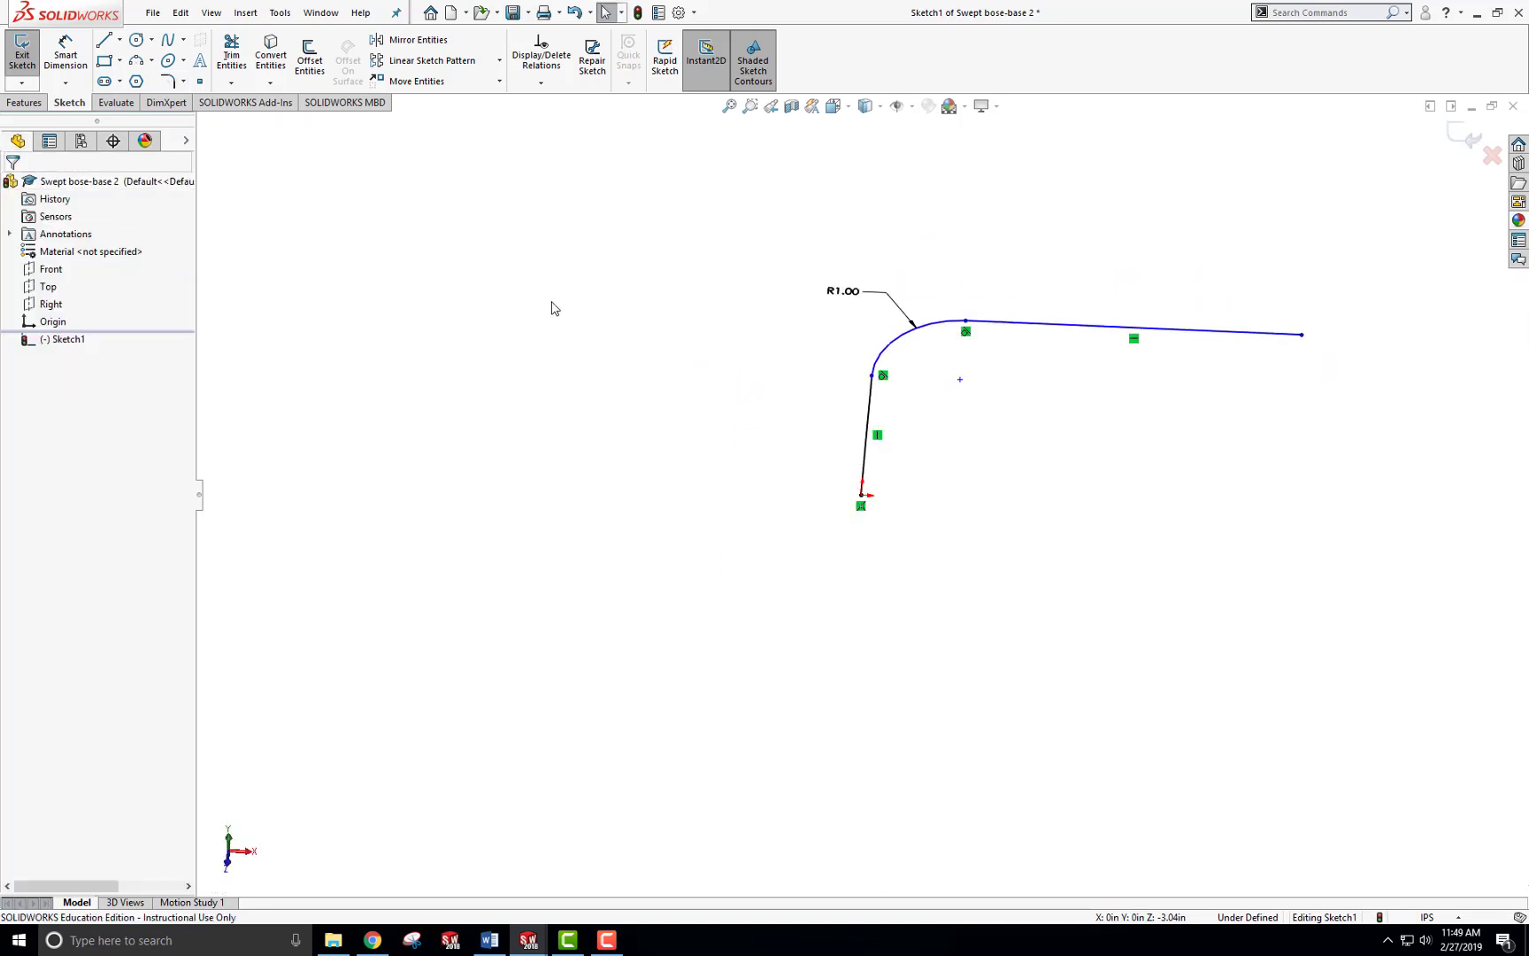
left_click(22, 55)
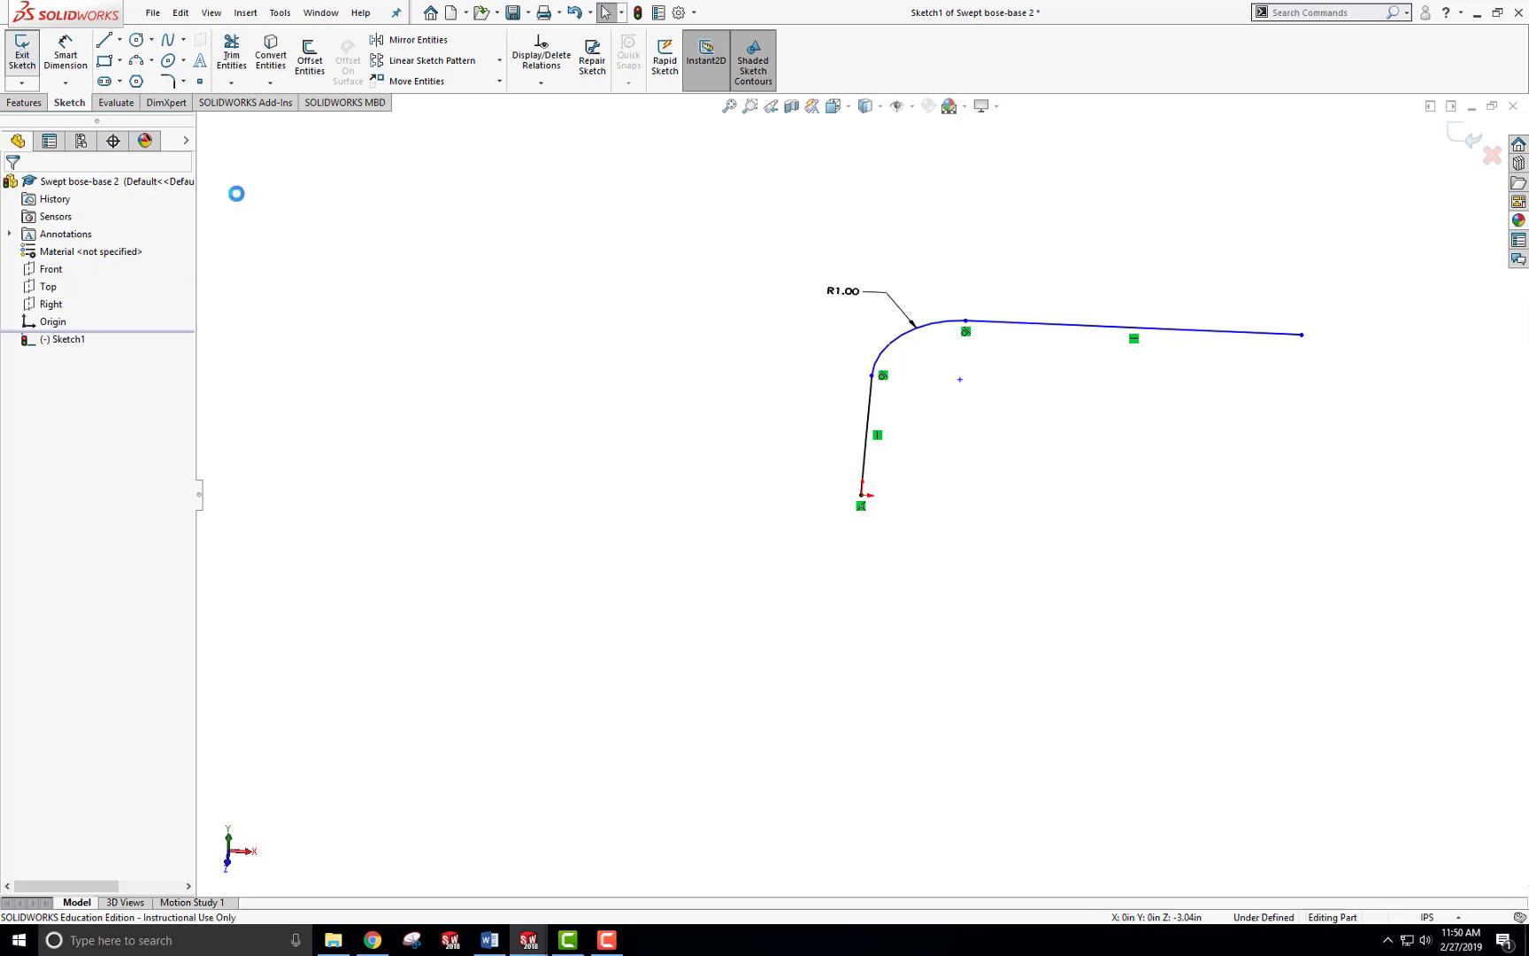
Create a reference plane perpendicular to the path's shorter line and coincident with that line's free endpoint.
mouse_move(648, 503)
middle_mouse_down()
mouse_move(618, 314)
mouse_move(553, 375)
middle_mouse_up()
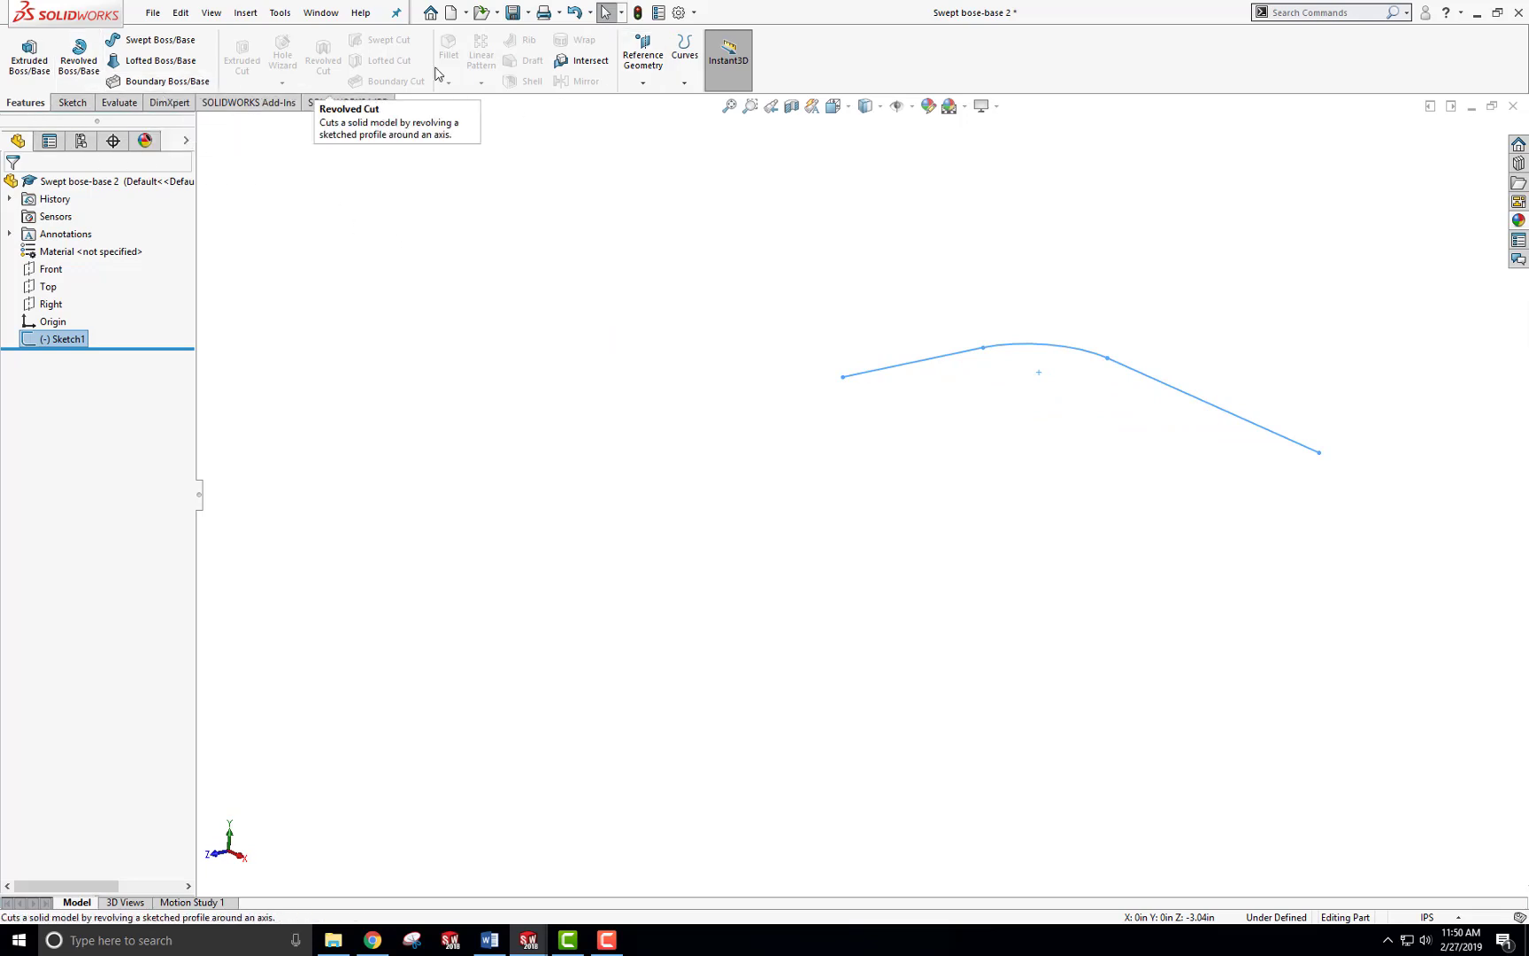
left_click(642, 82)
left_click(652, 104)
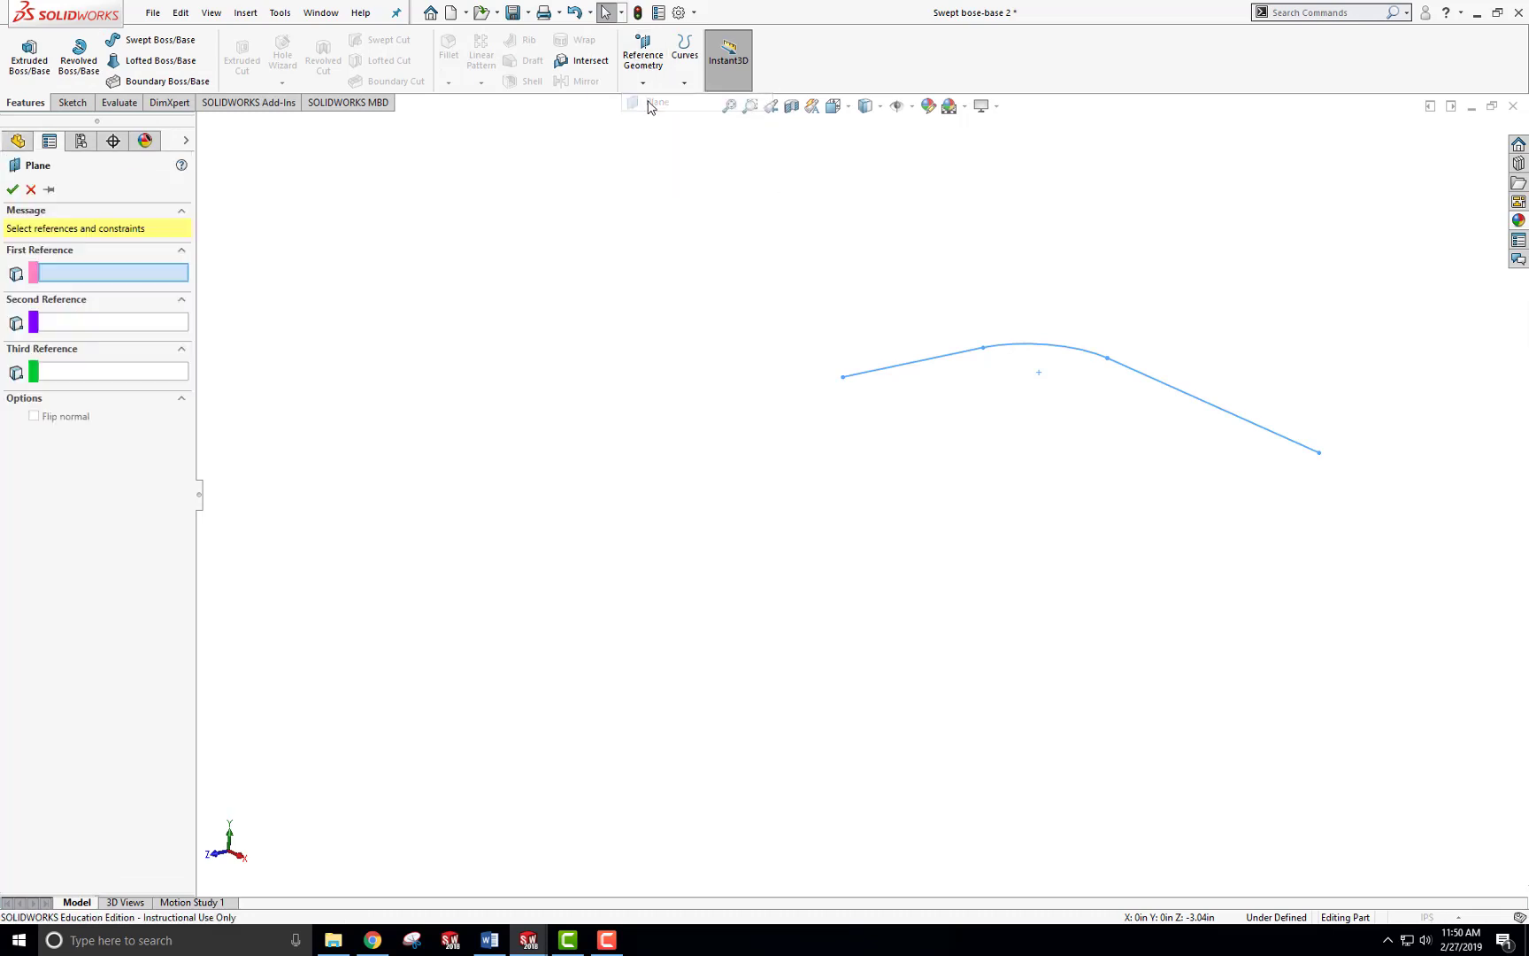
left_click(886, 375)
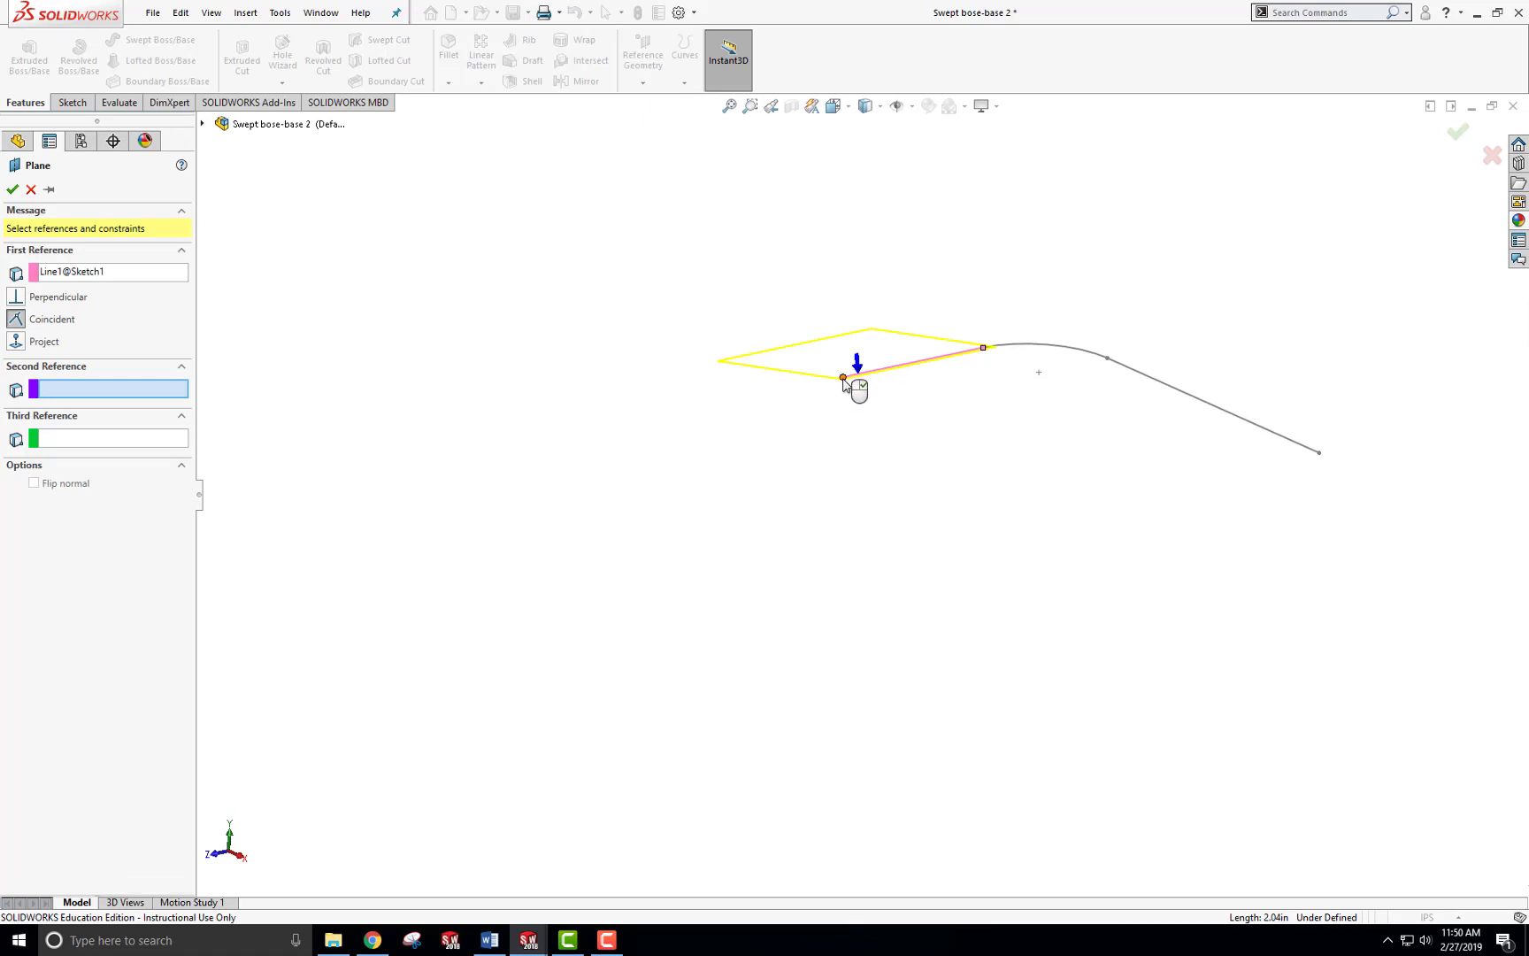
left_click(843, 378)
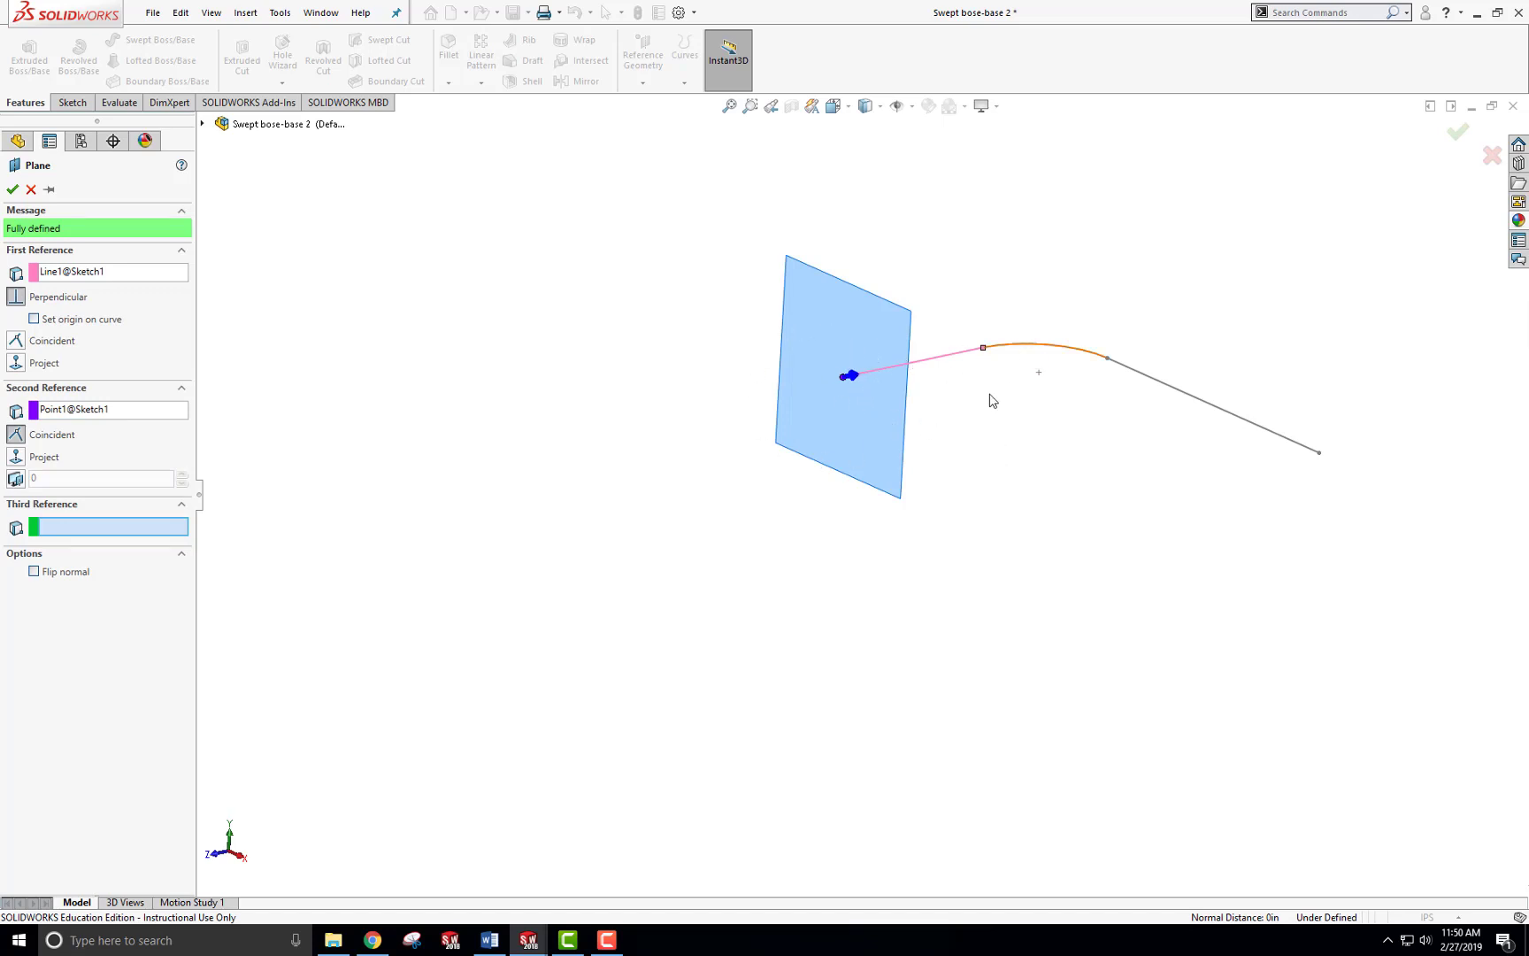
mouse_move(991, 400)
middle_mouse_down()
mouse_move(883, 416)
mouse_move(989, 390)
middle_mouse_up()
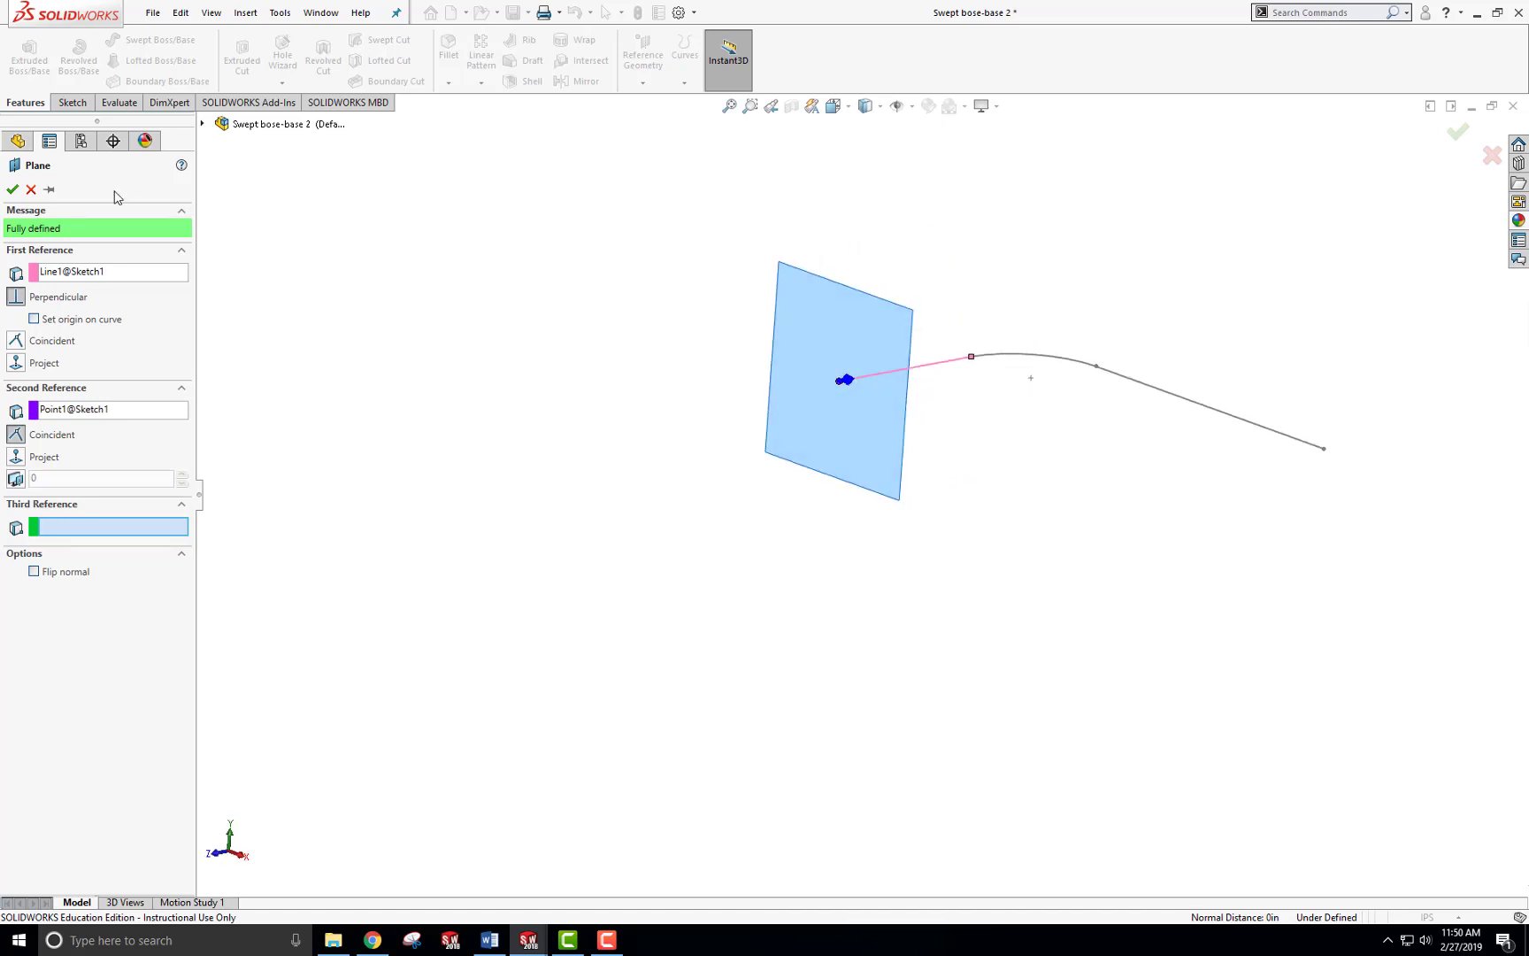
left_click(12, 189)
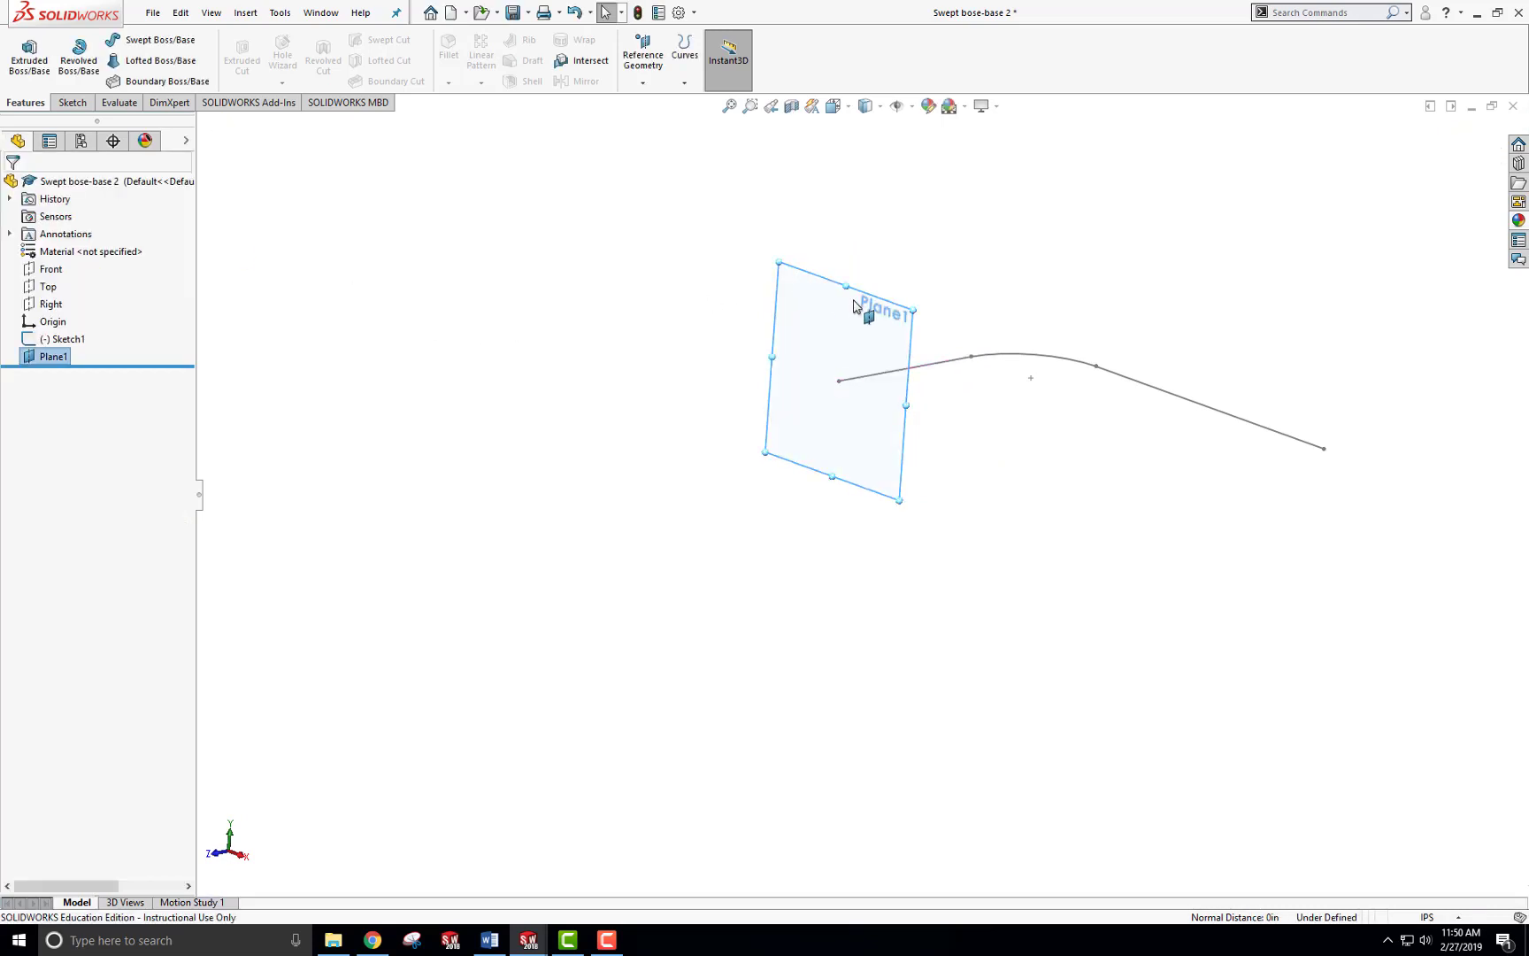
Sketch a center rectangle about 0.91 by 0.55 in around the origin on the new plane and finish the sketch.
left_click(877, 312)
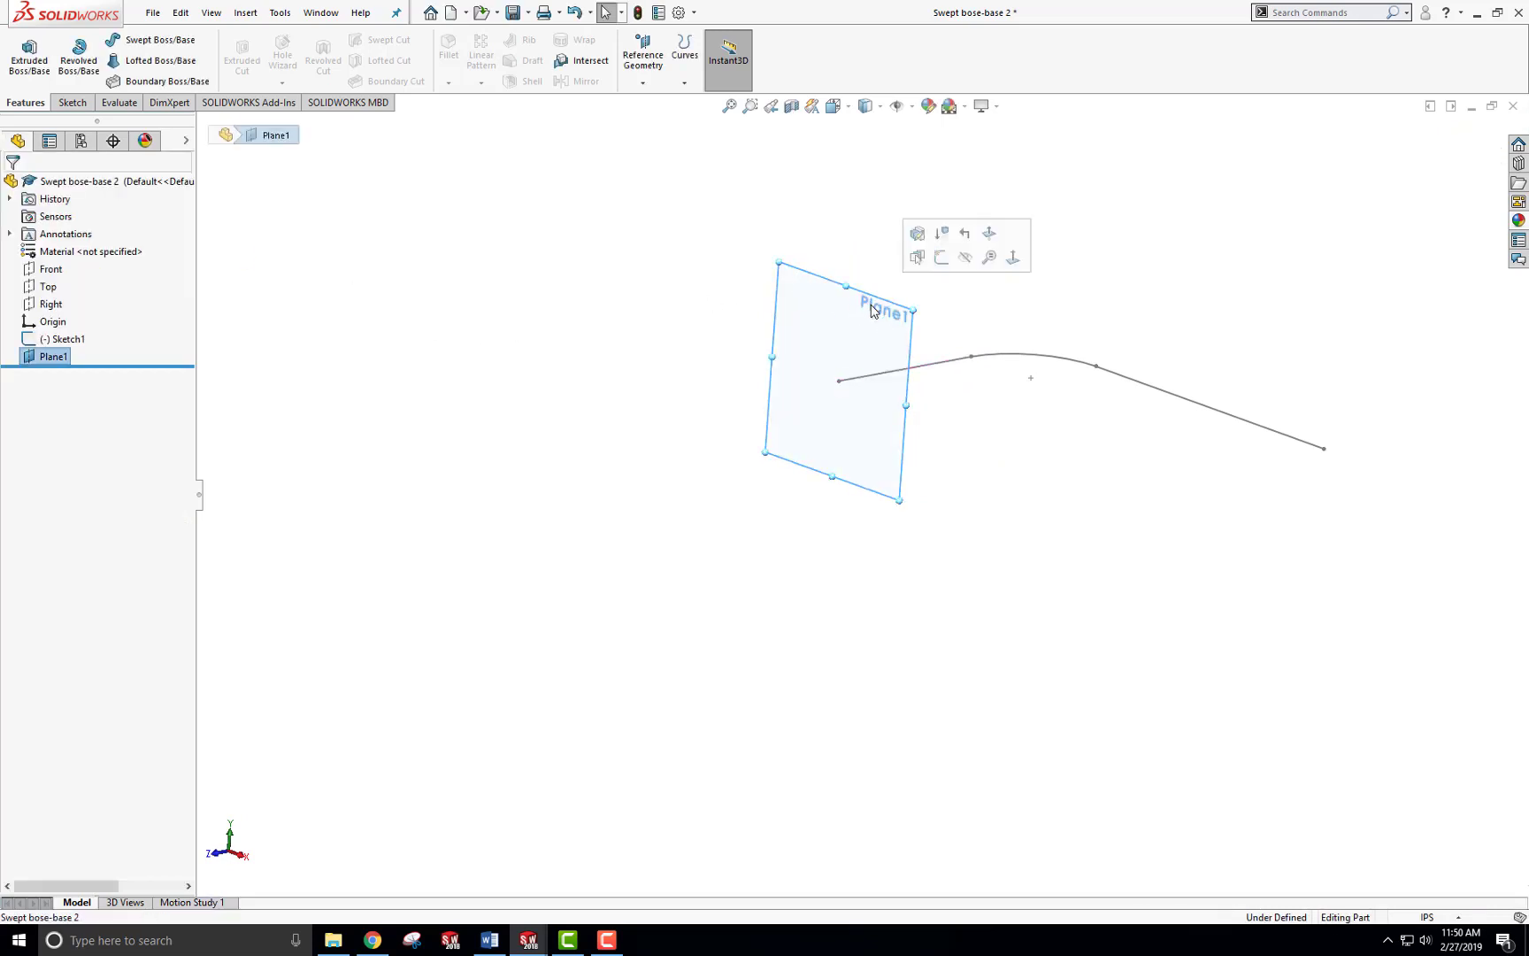
left_click(940, 258)
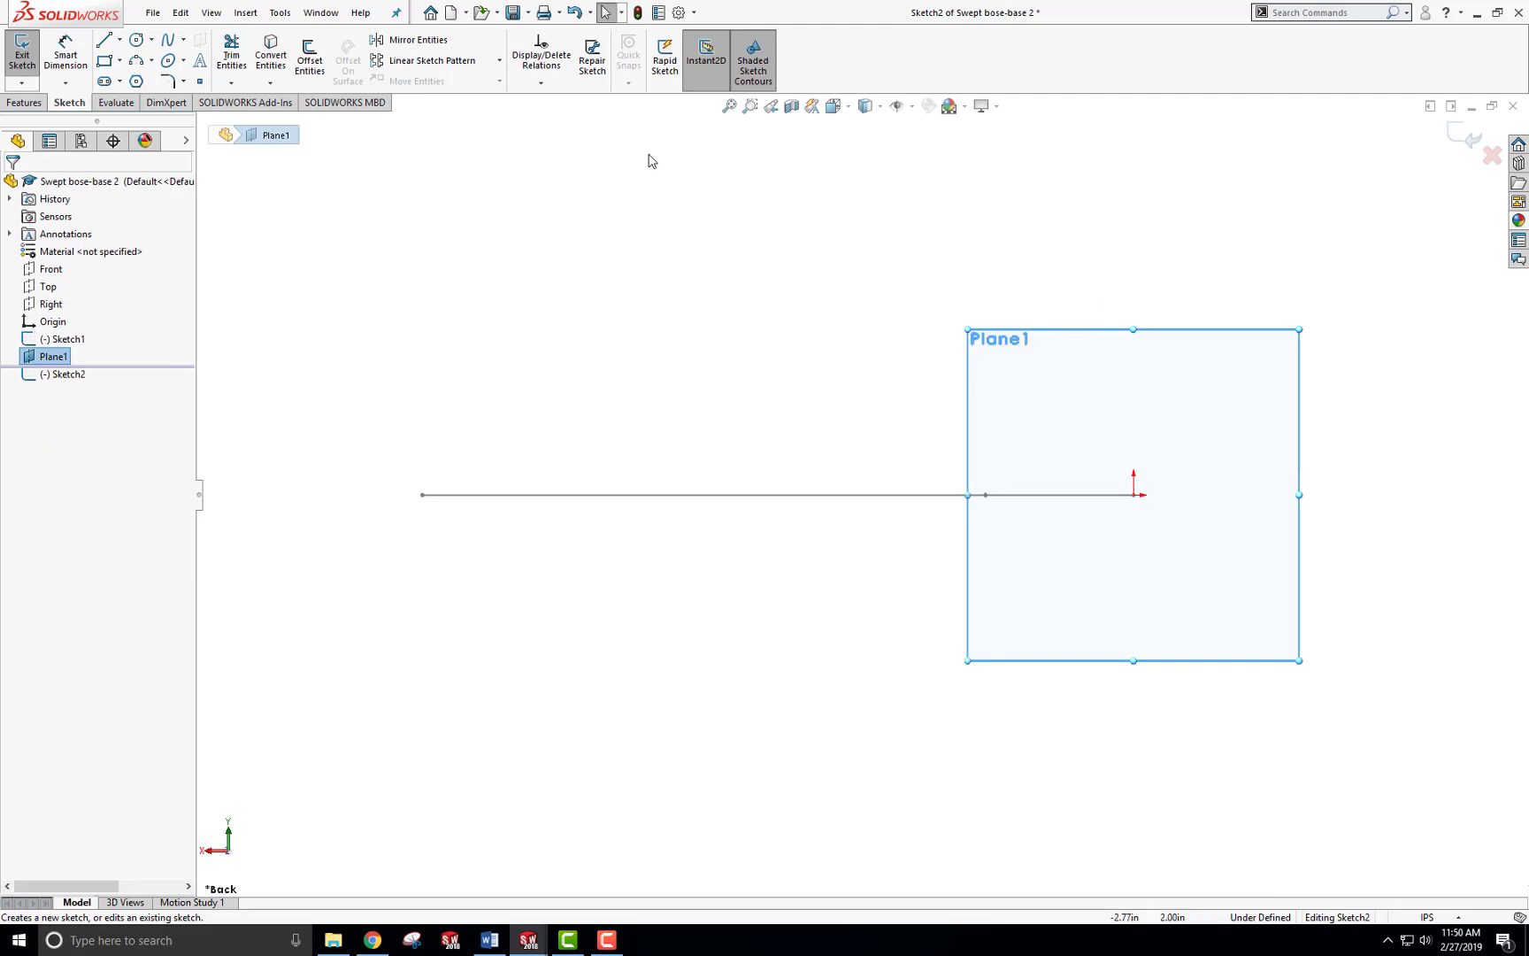
left_click(120, 60)
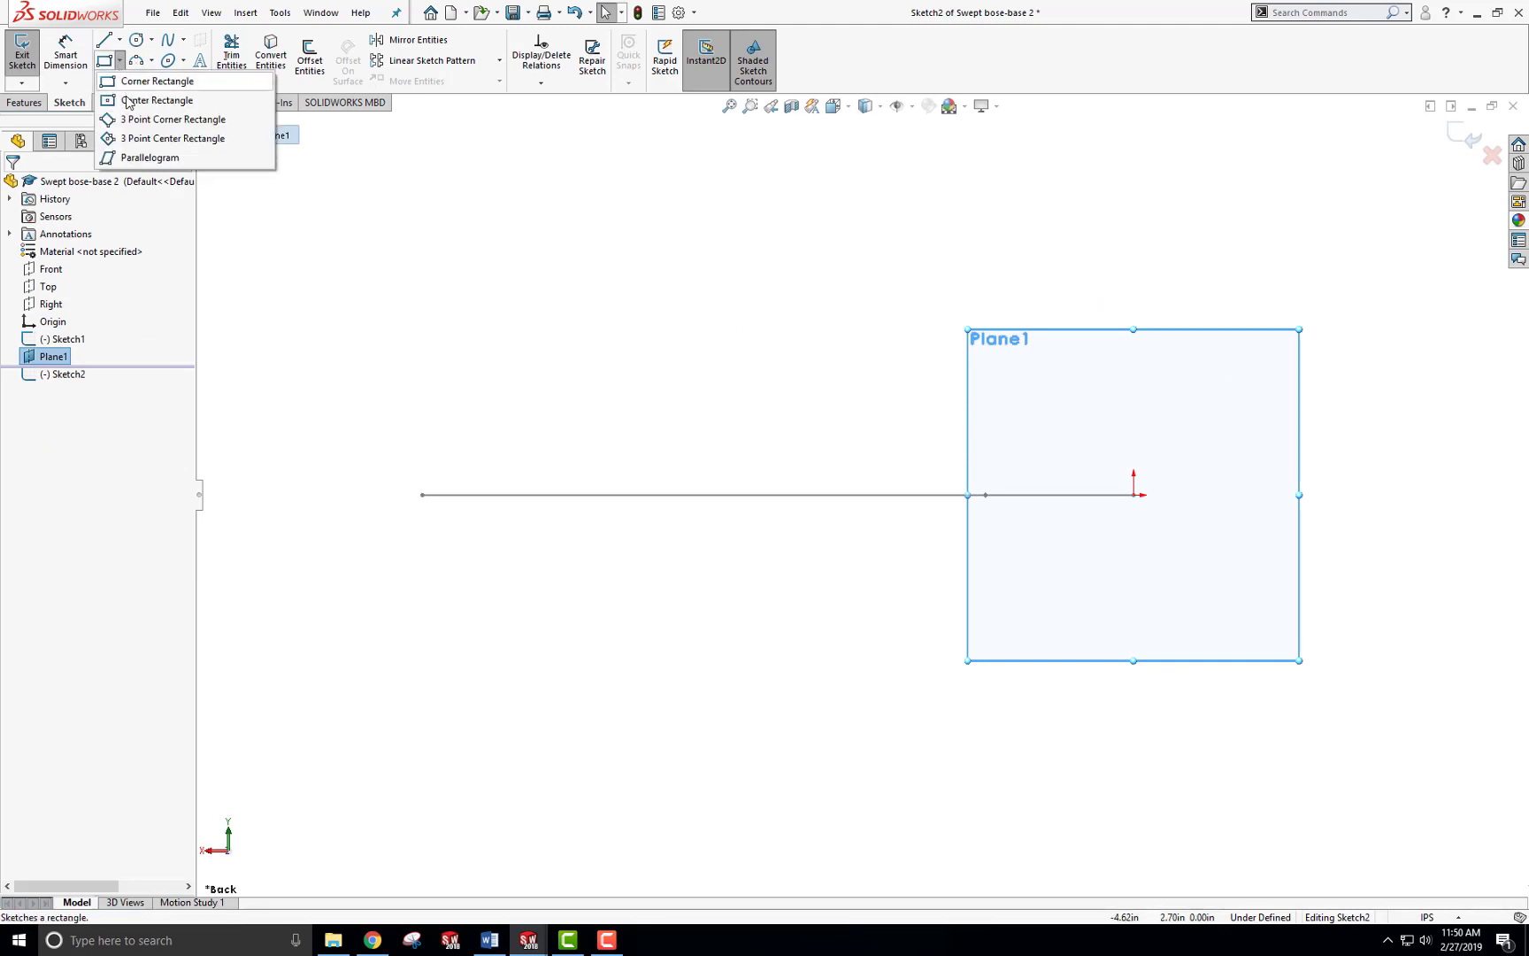
left_click(141, 100)
left_click(1133, 495)
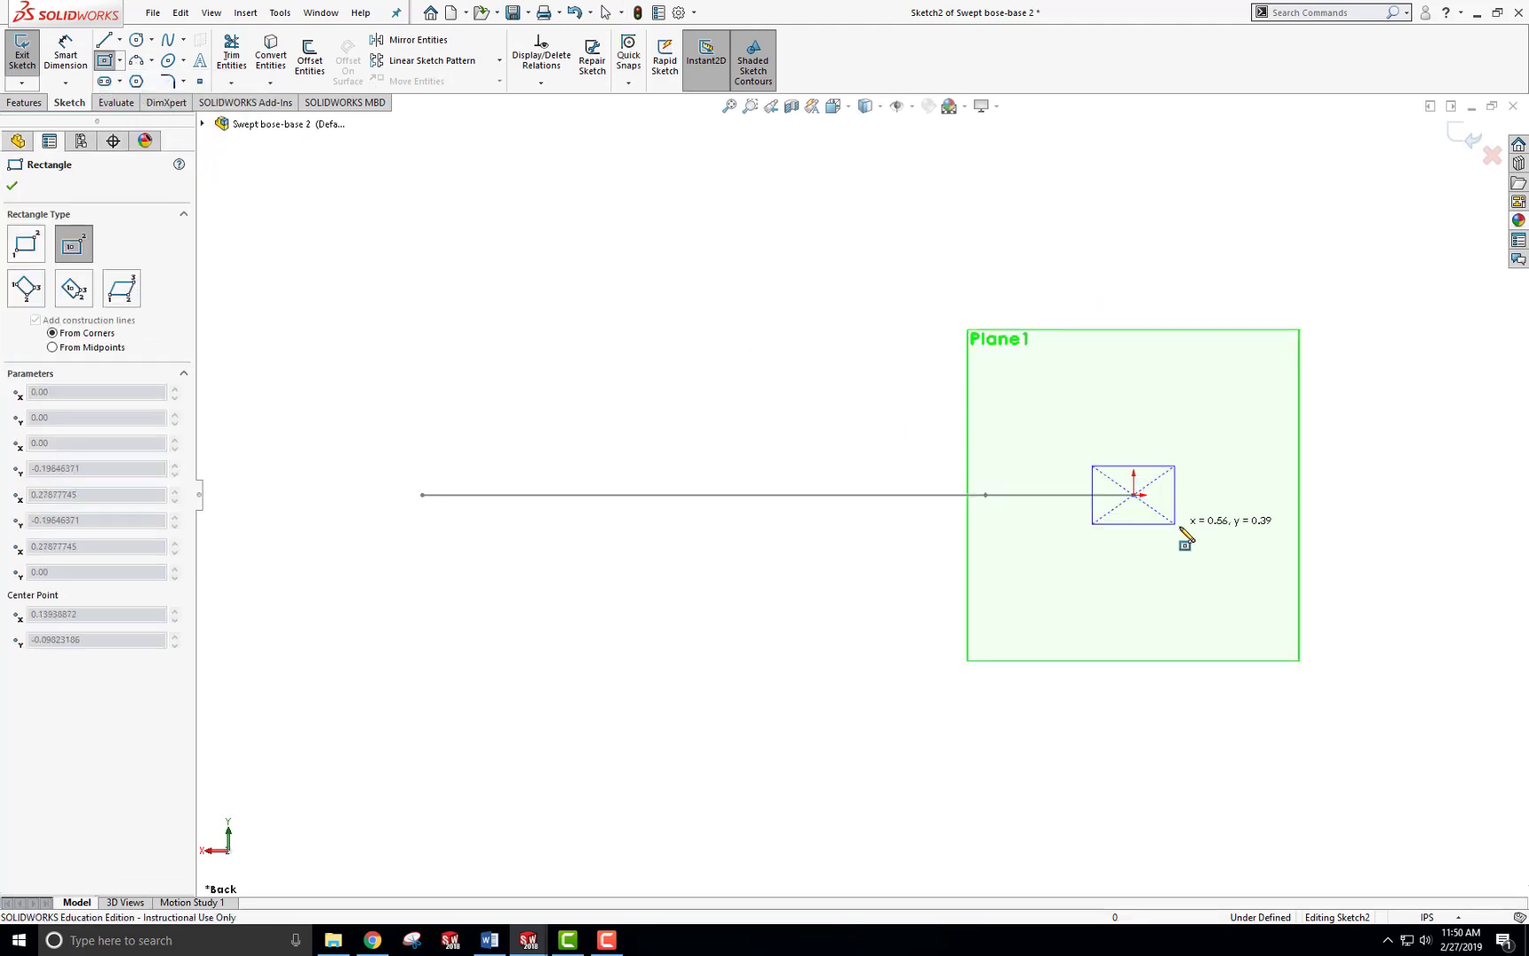
left_click(1200, 535)
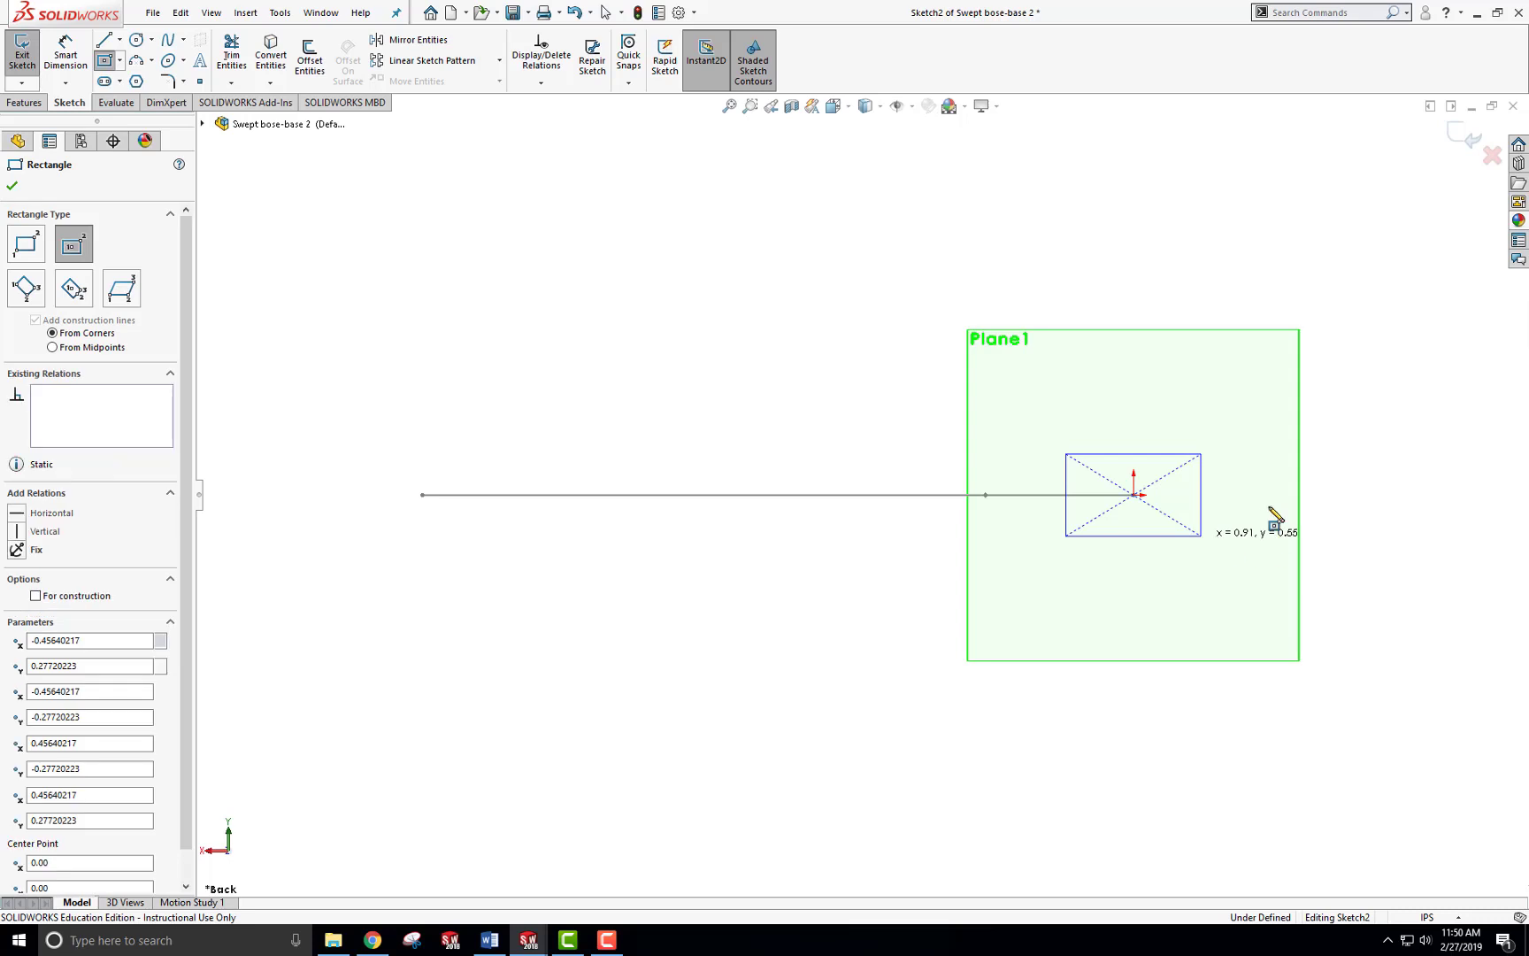
left_click(24, 60)
Set up a Swept Boss/Base with the rectangle sketch as profile and the filleted L-shaped sketch as path.
mouse_move(378, 327)
middle_mouse_down()
mouse_move(594, 299)
mouse_move(643, 373)
mouse_move(663, 347)
middle_mouse_up()
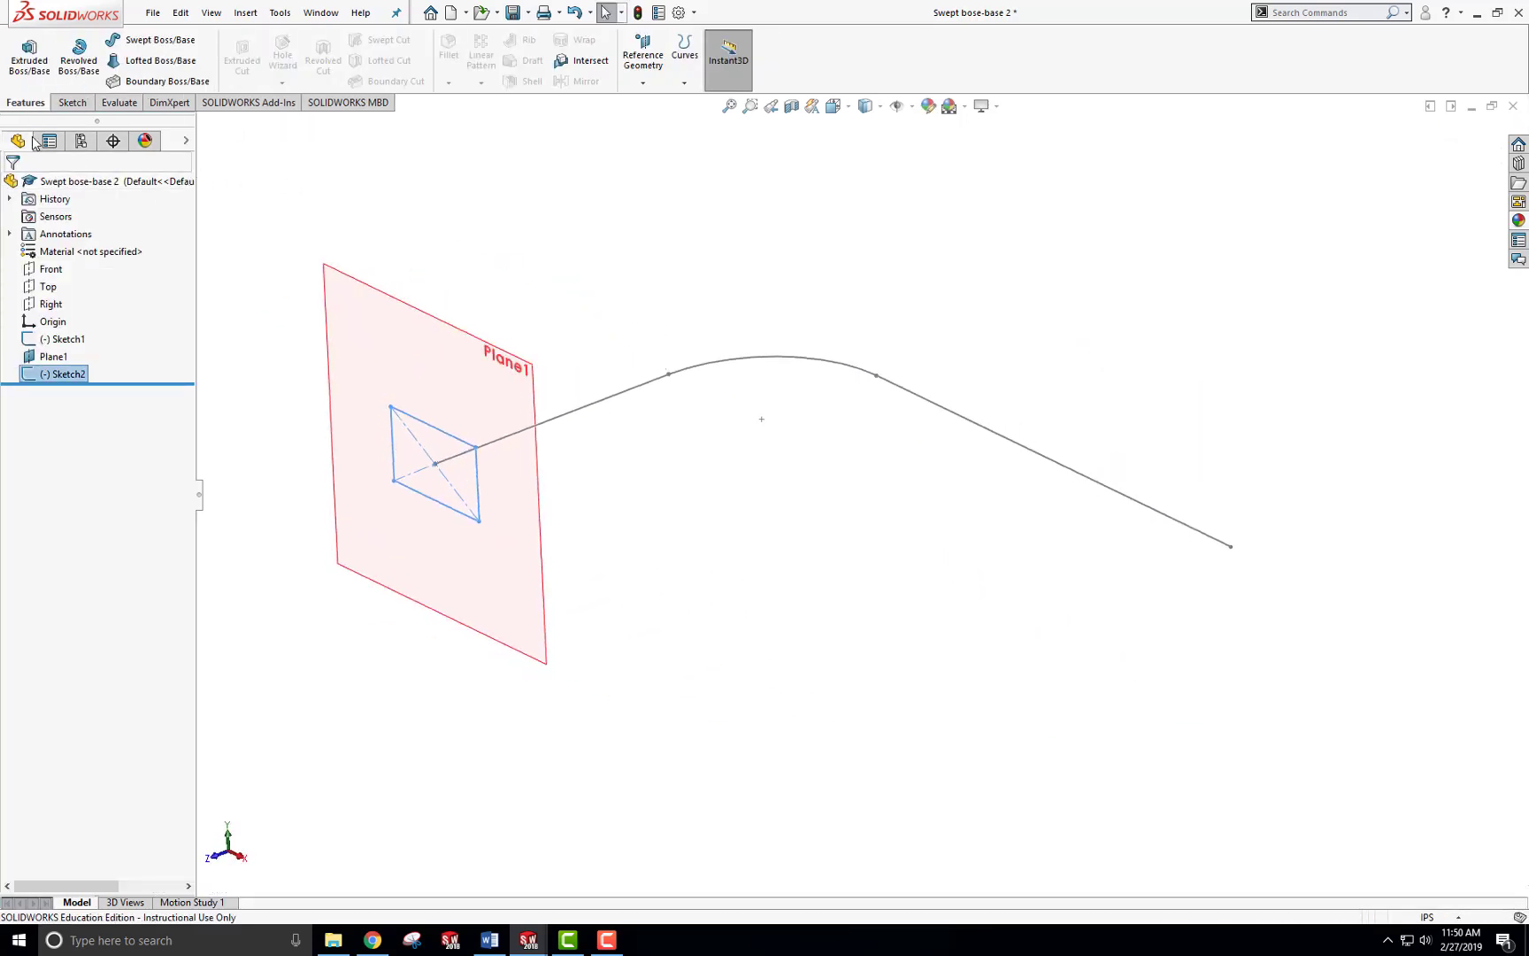
left_click(243, 345)
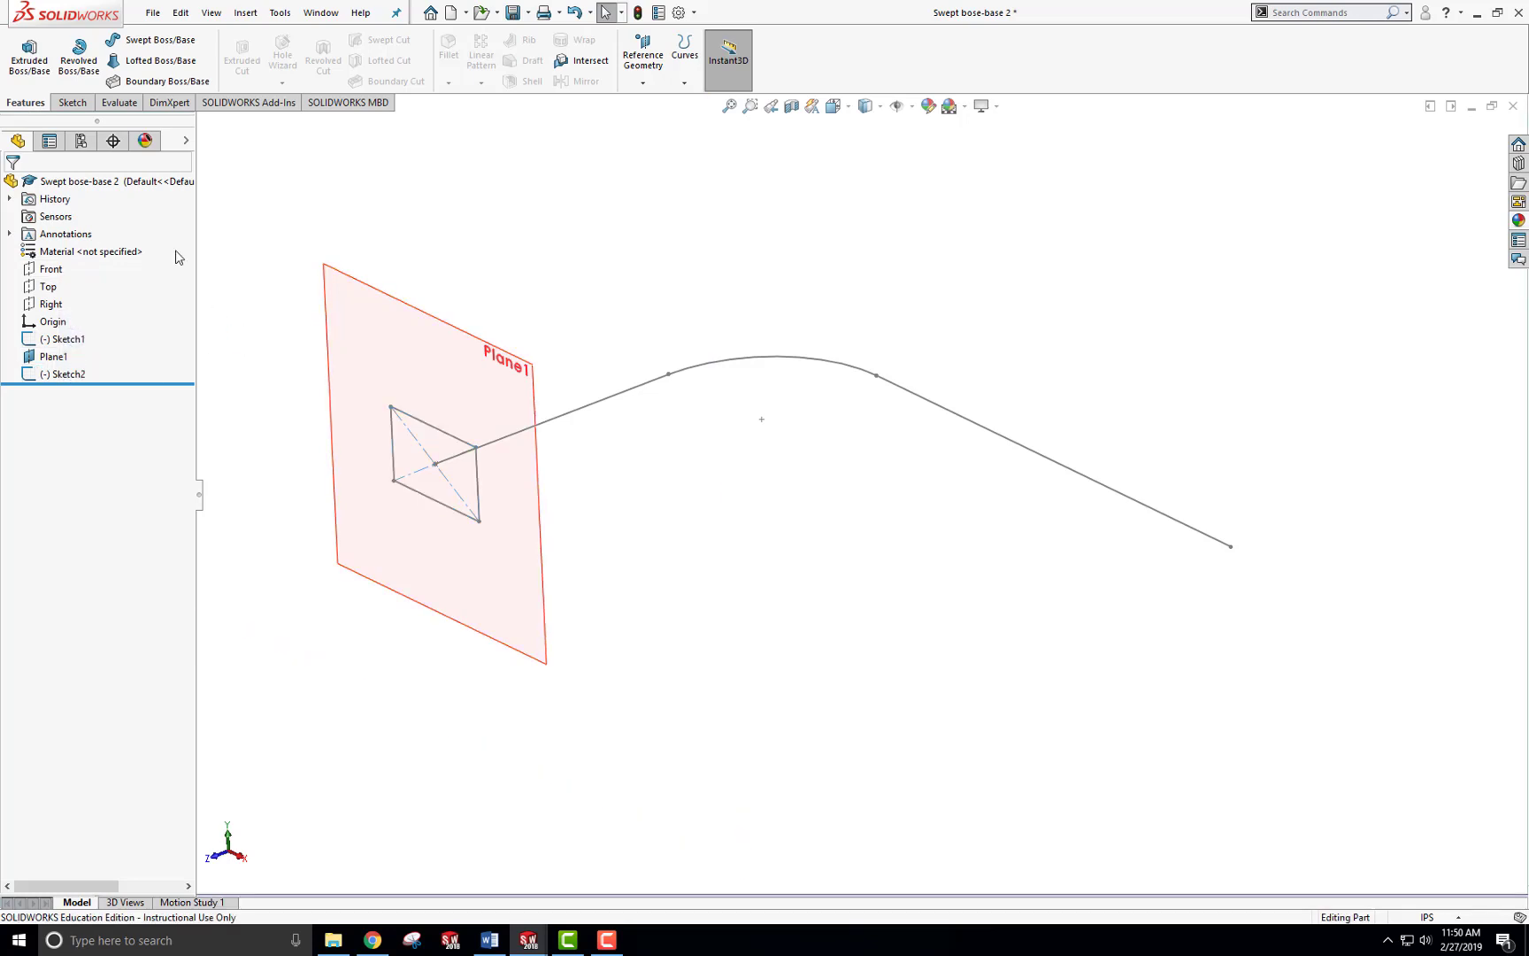
left_click(151, 40)
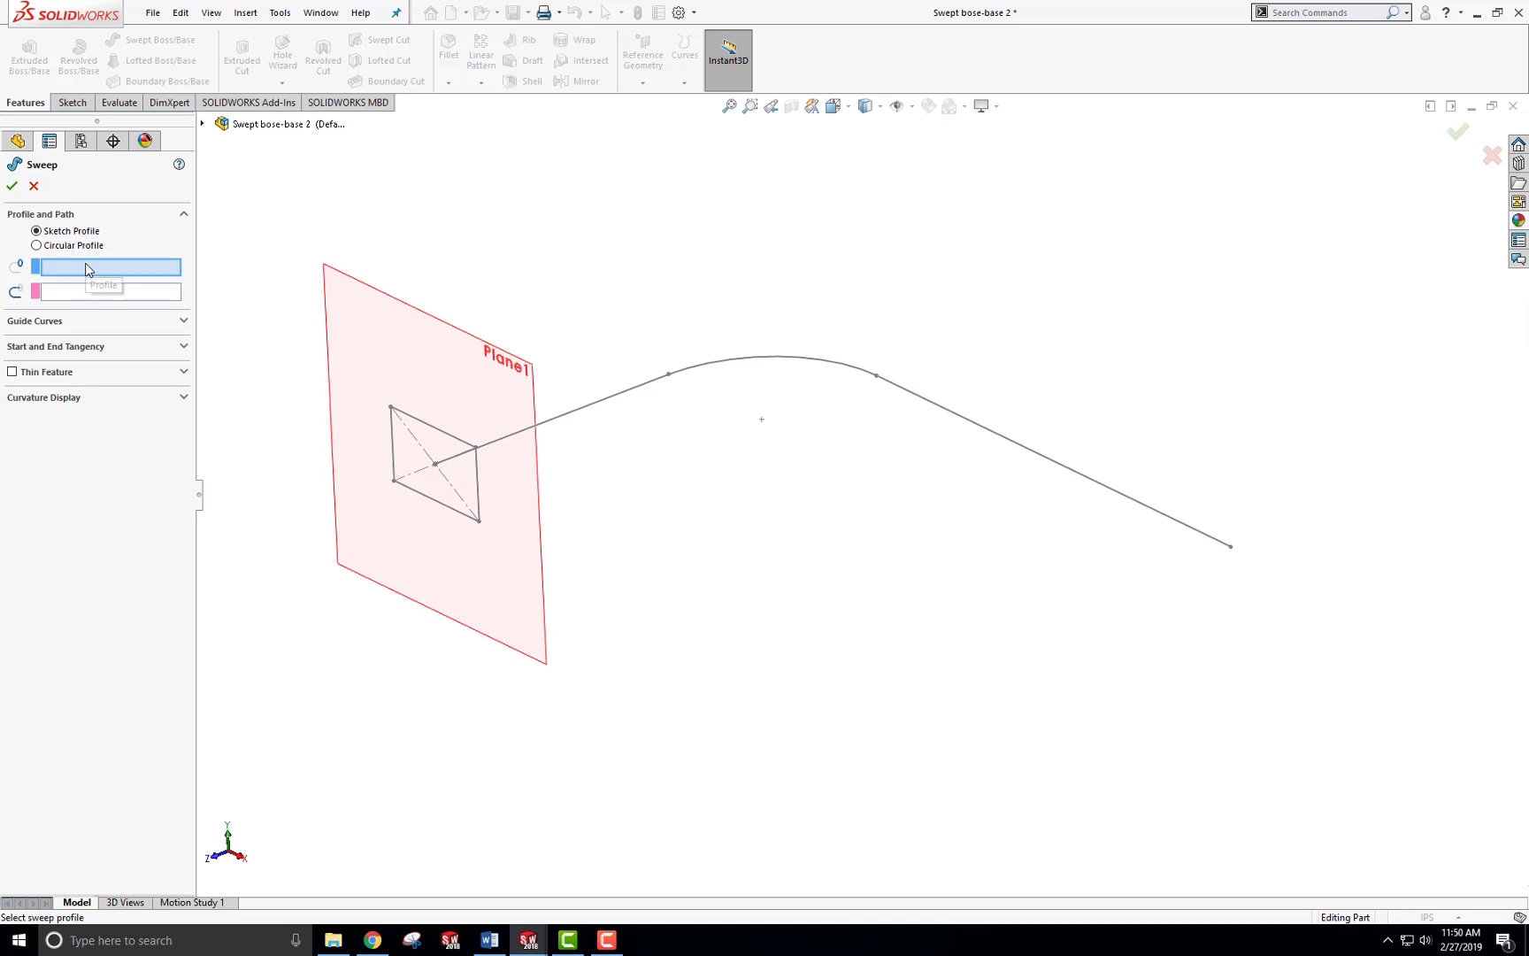
left_click(447, 438)
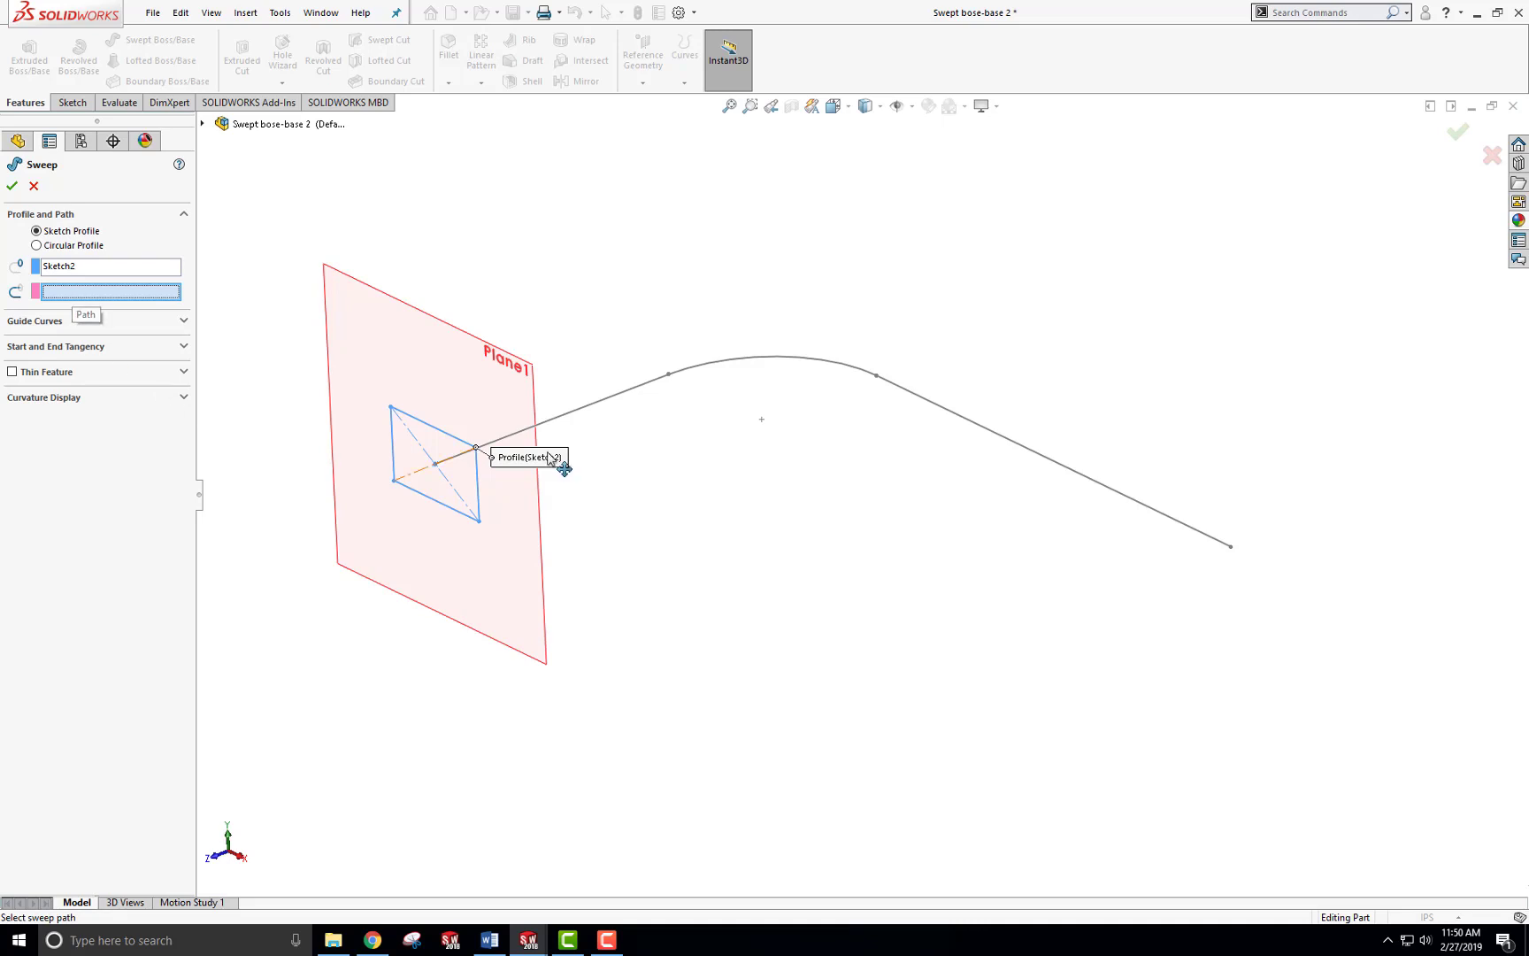
left_click(583, 407)
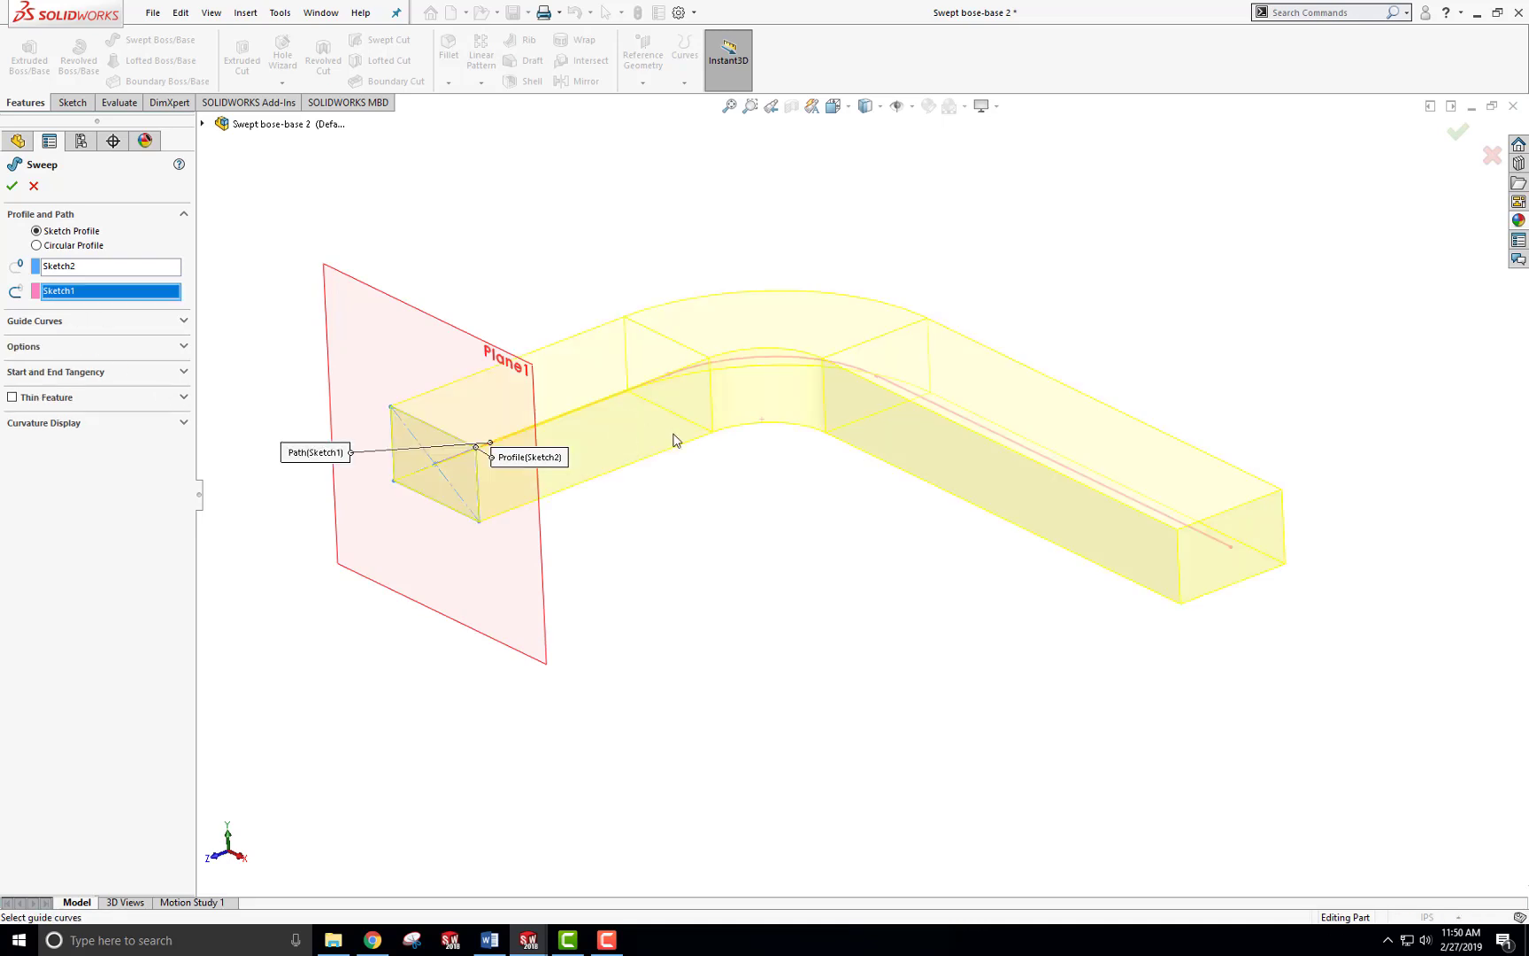
middle_click_drag(569, 632, 686, 580)
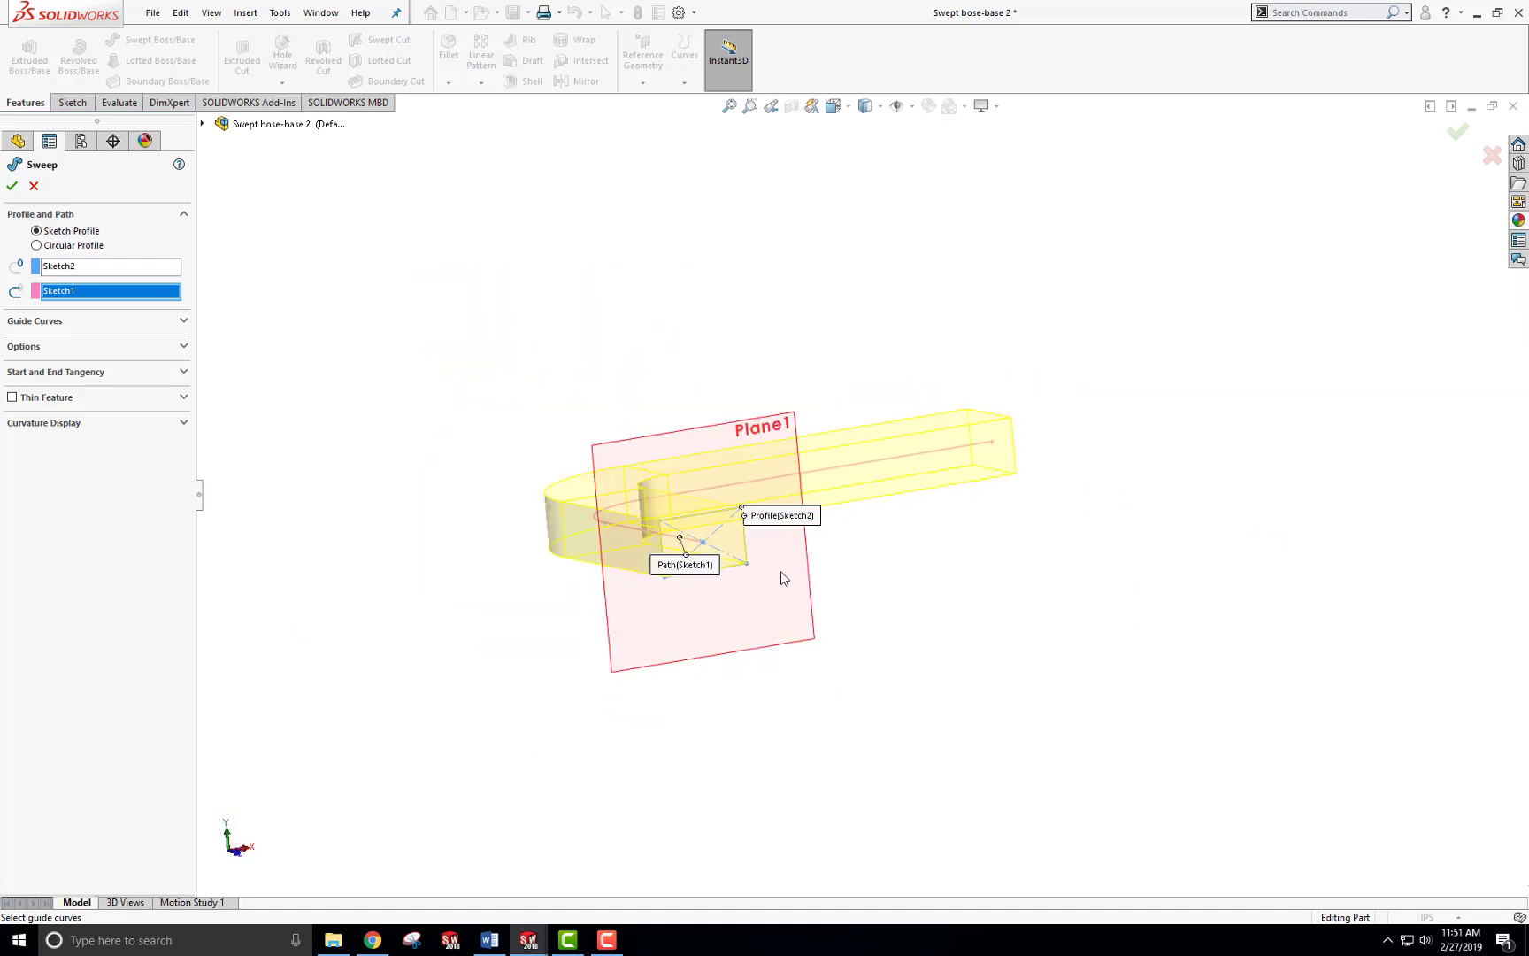
scroll(782, 577, "down", 2)
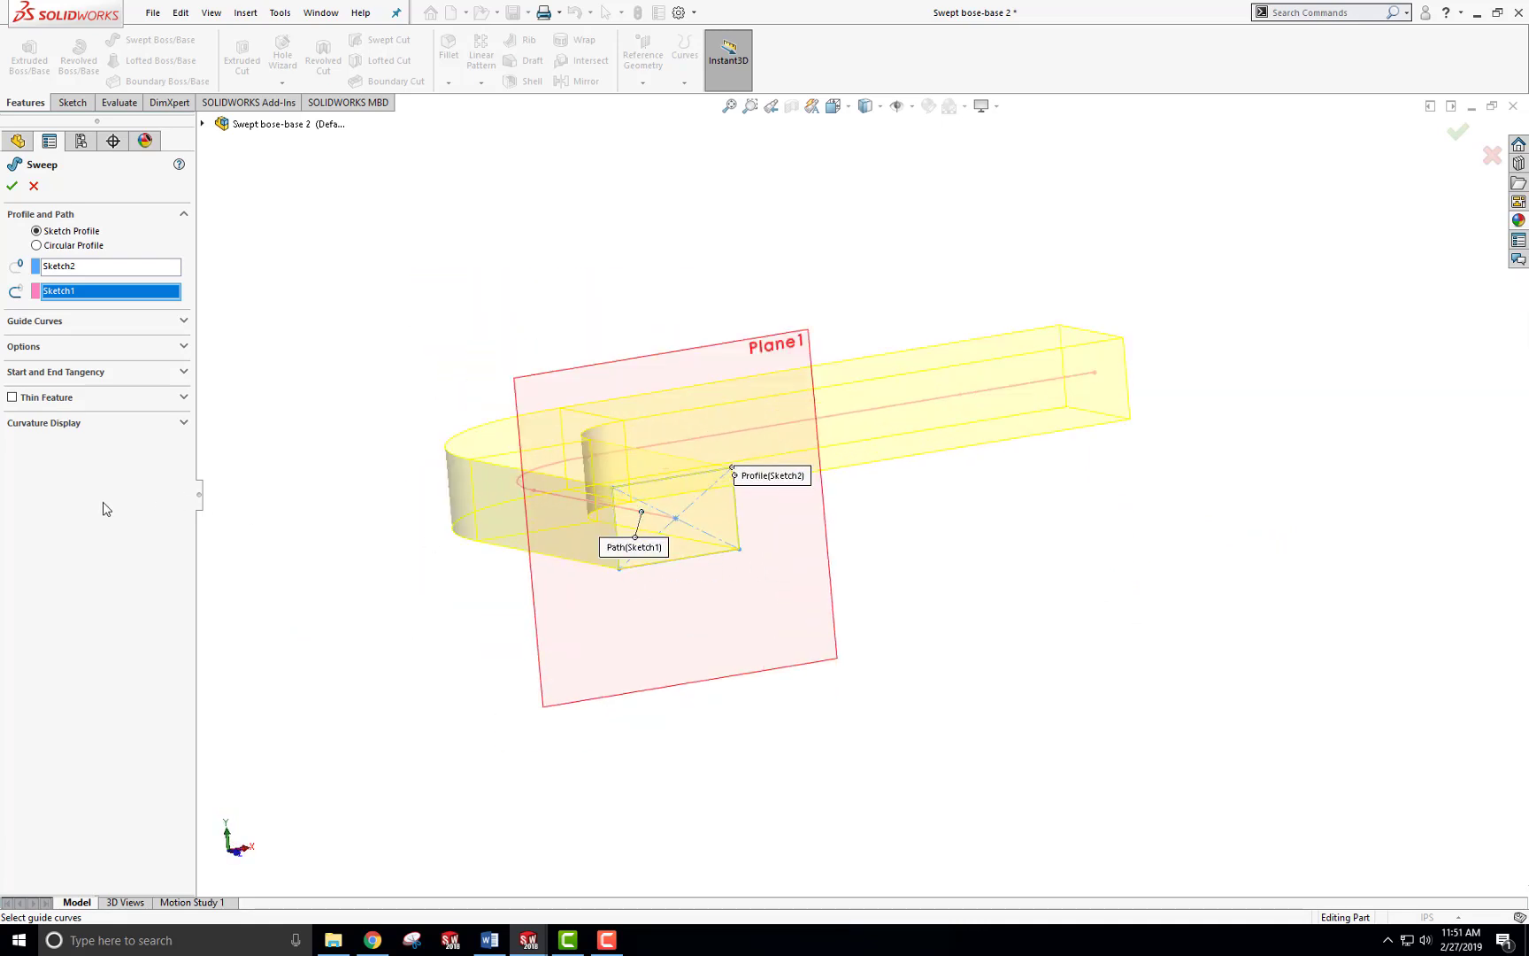
Make the sweep a One-Direction thin feature with a 0.03937008 in wall and complete it.
left_click(12, 397)
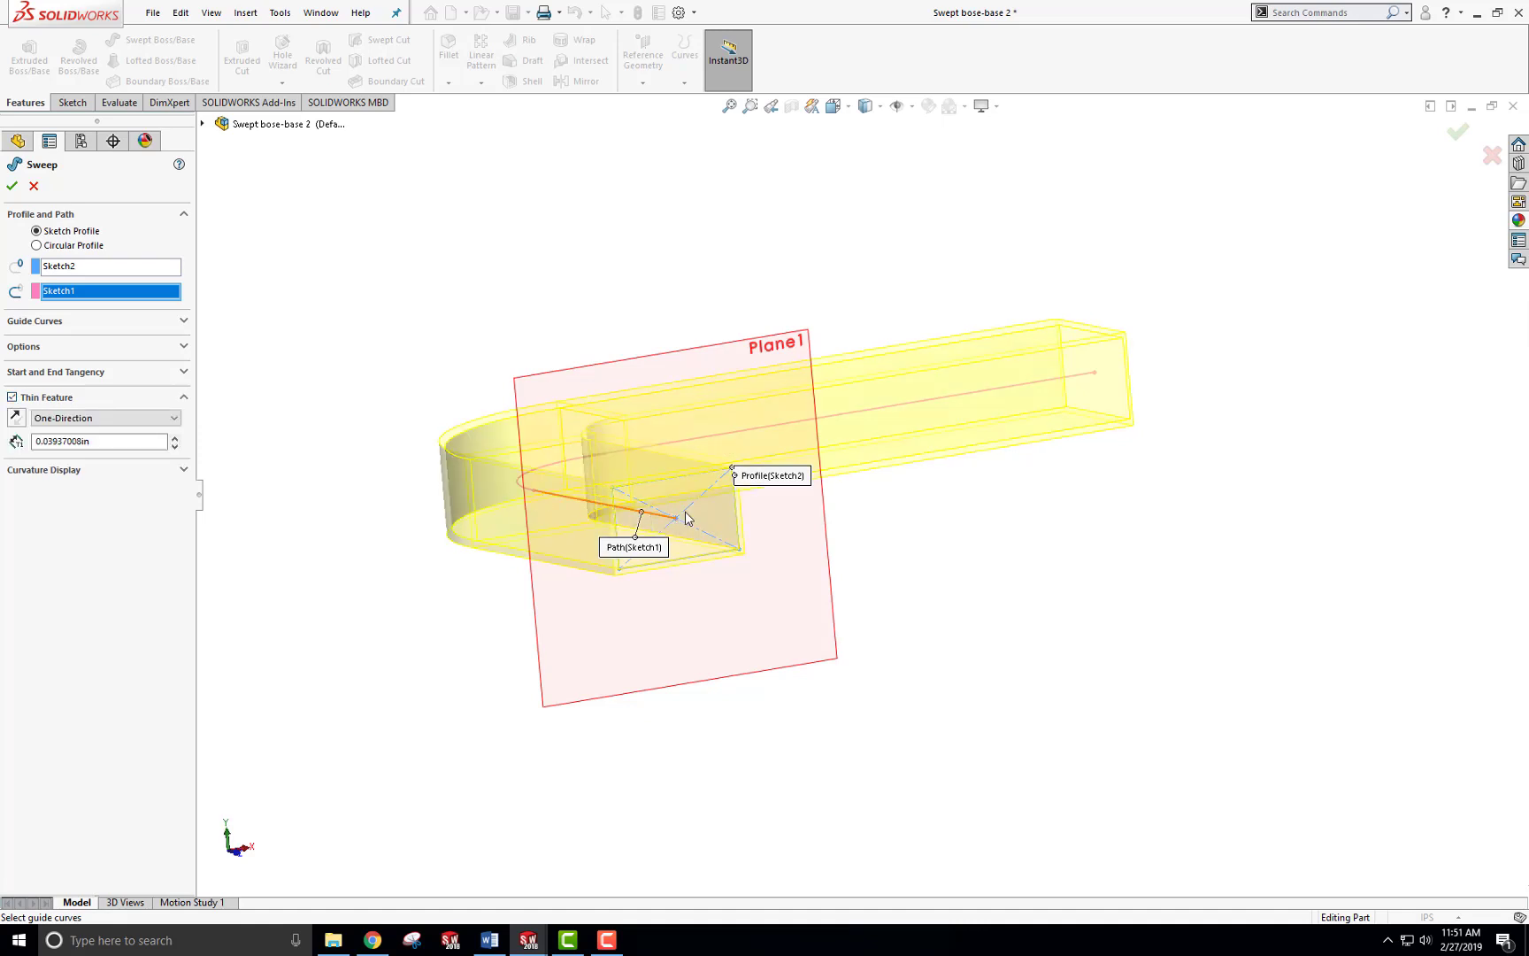
scroll(680, 518, "down", 3)
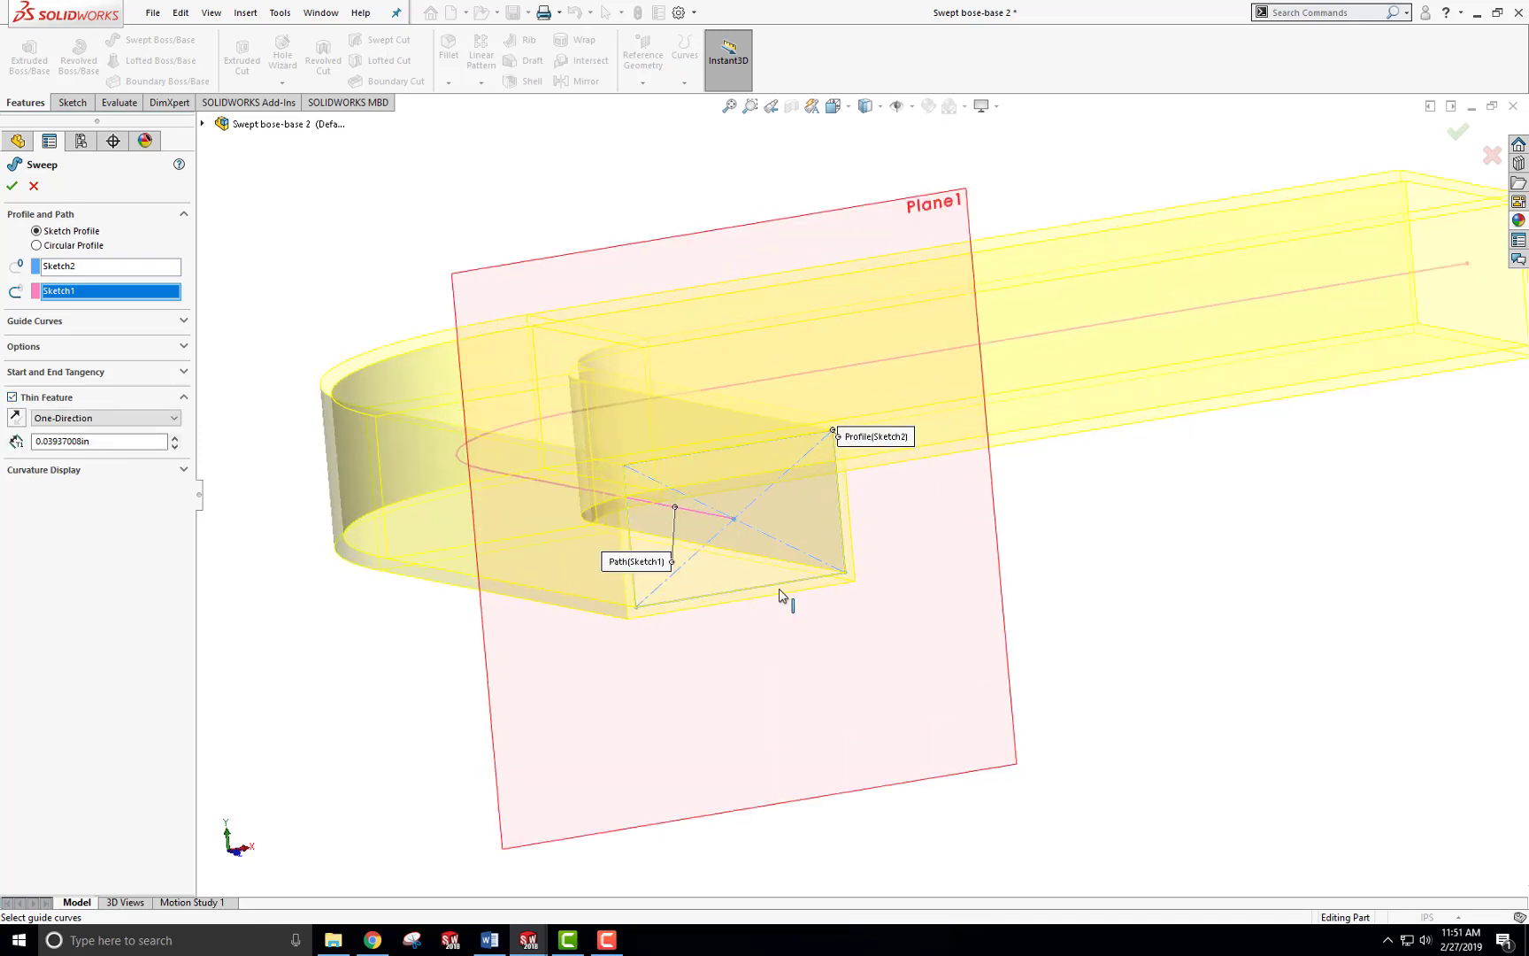
left_click(143, 440)
left_click(13, 188)
middle_click_drag(443, 283, 512, 386)
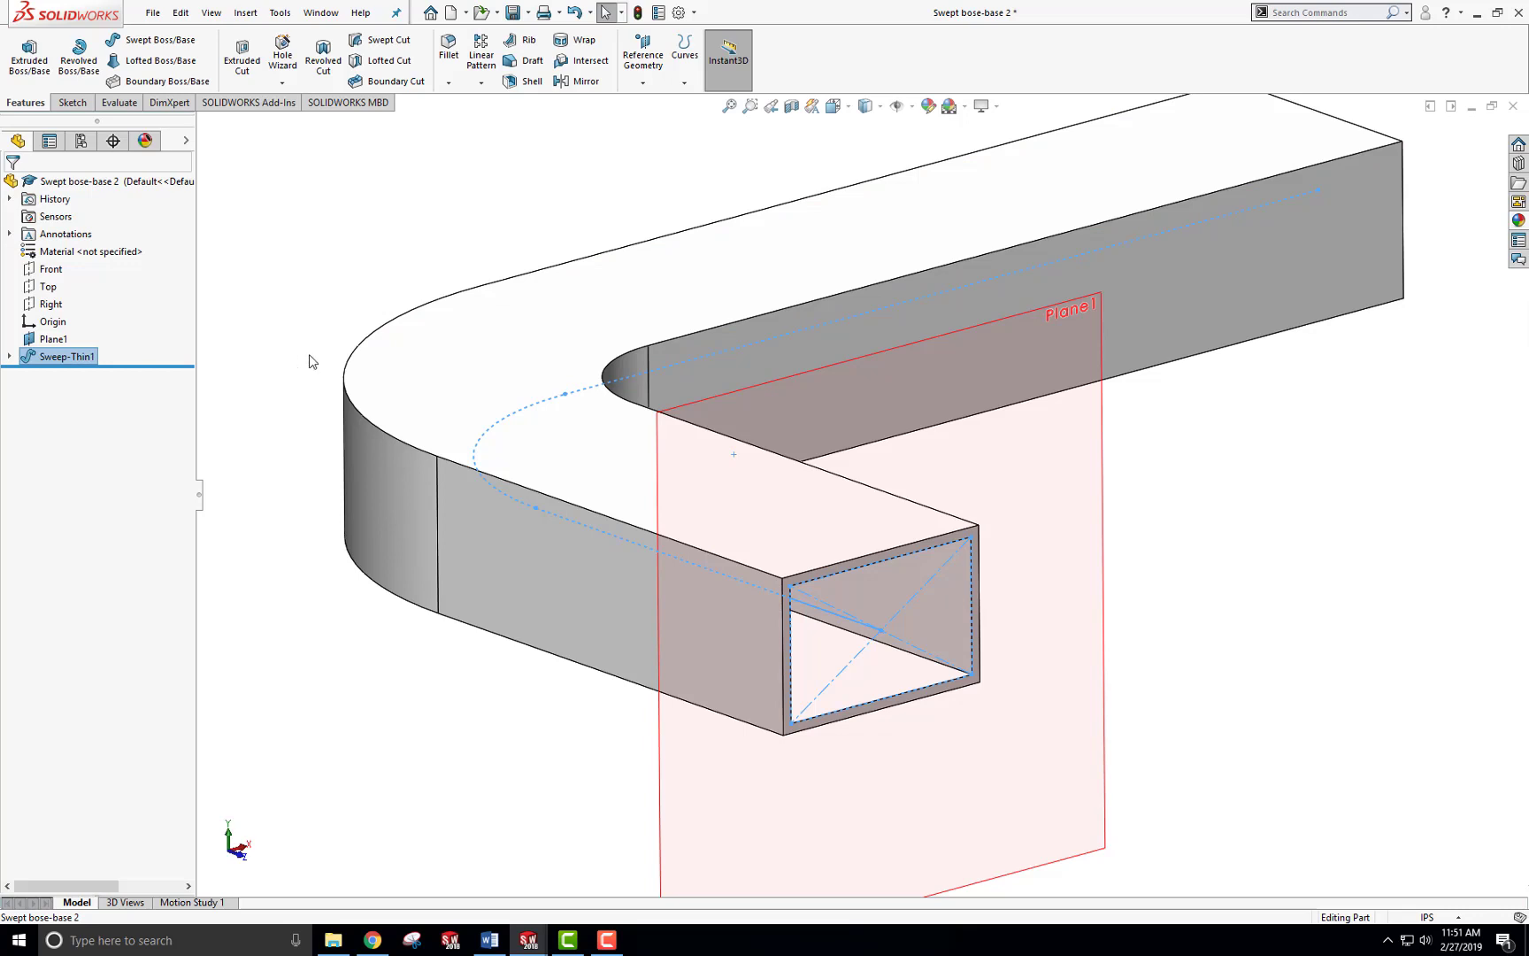
key("f")
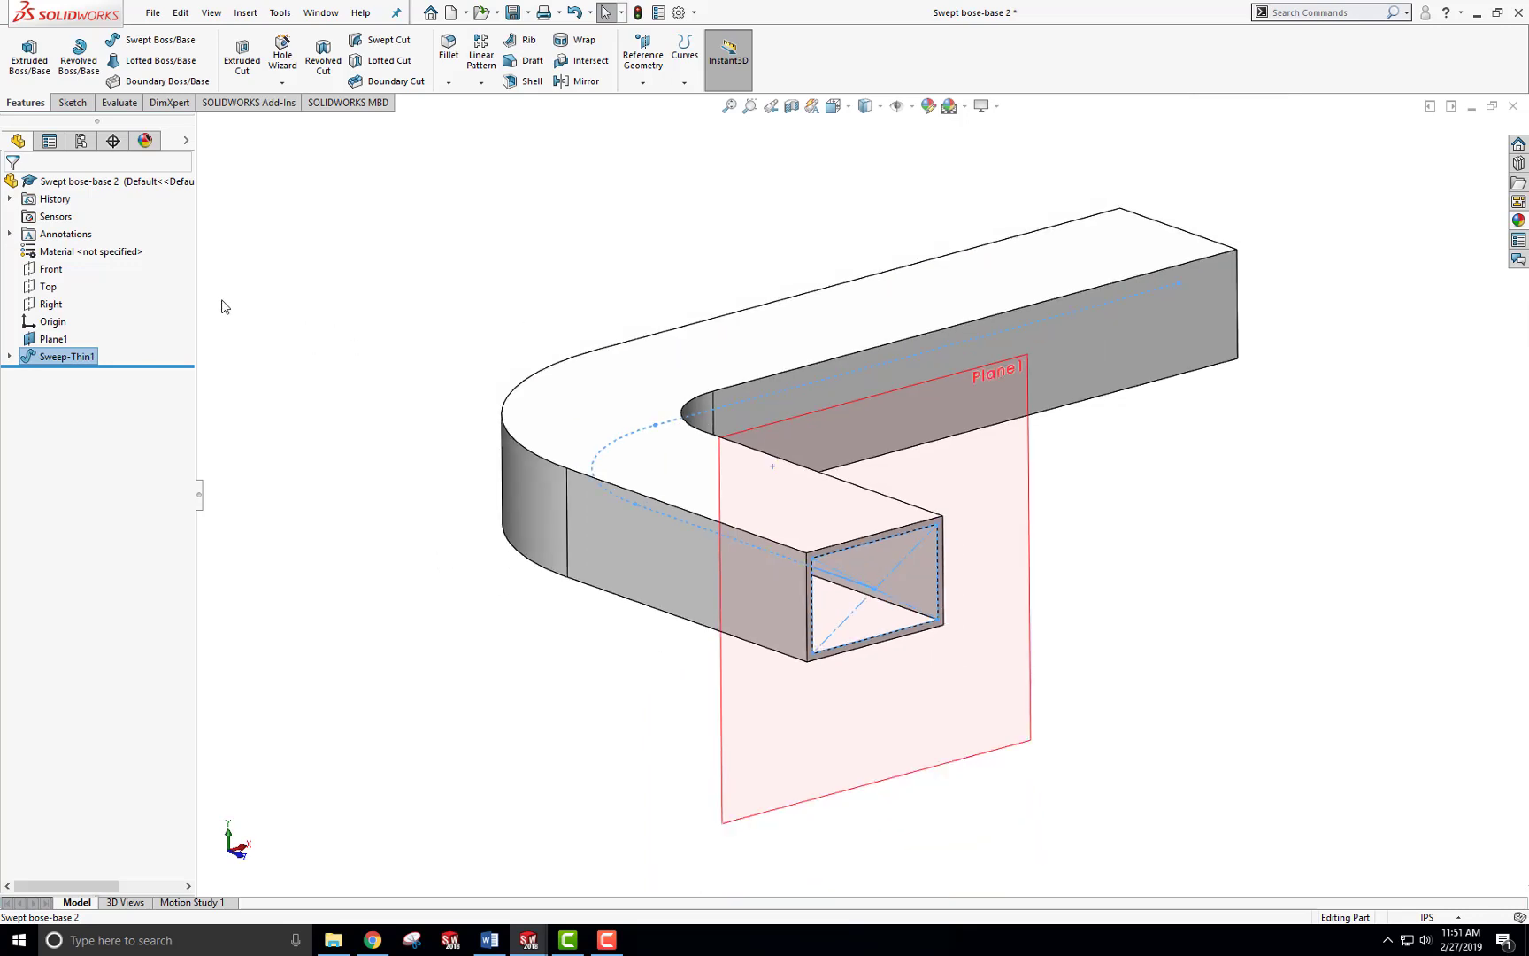
left_click(395, 605)
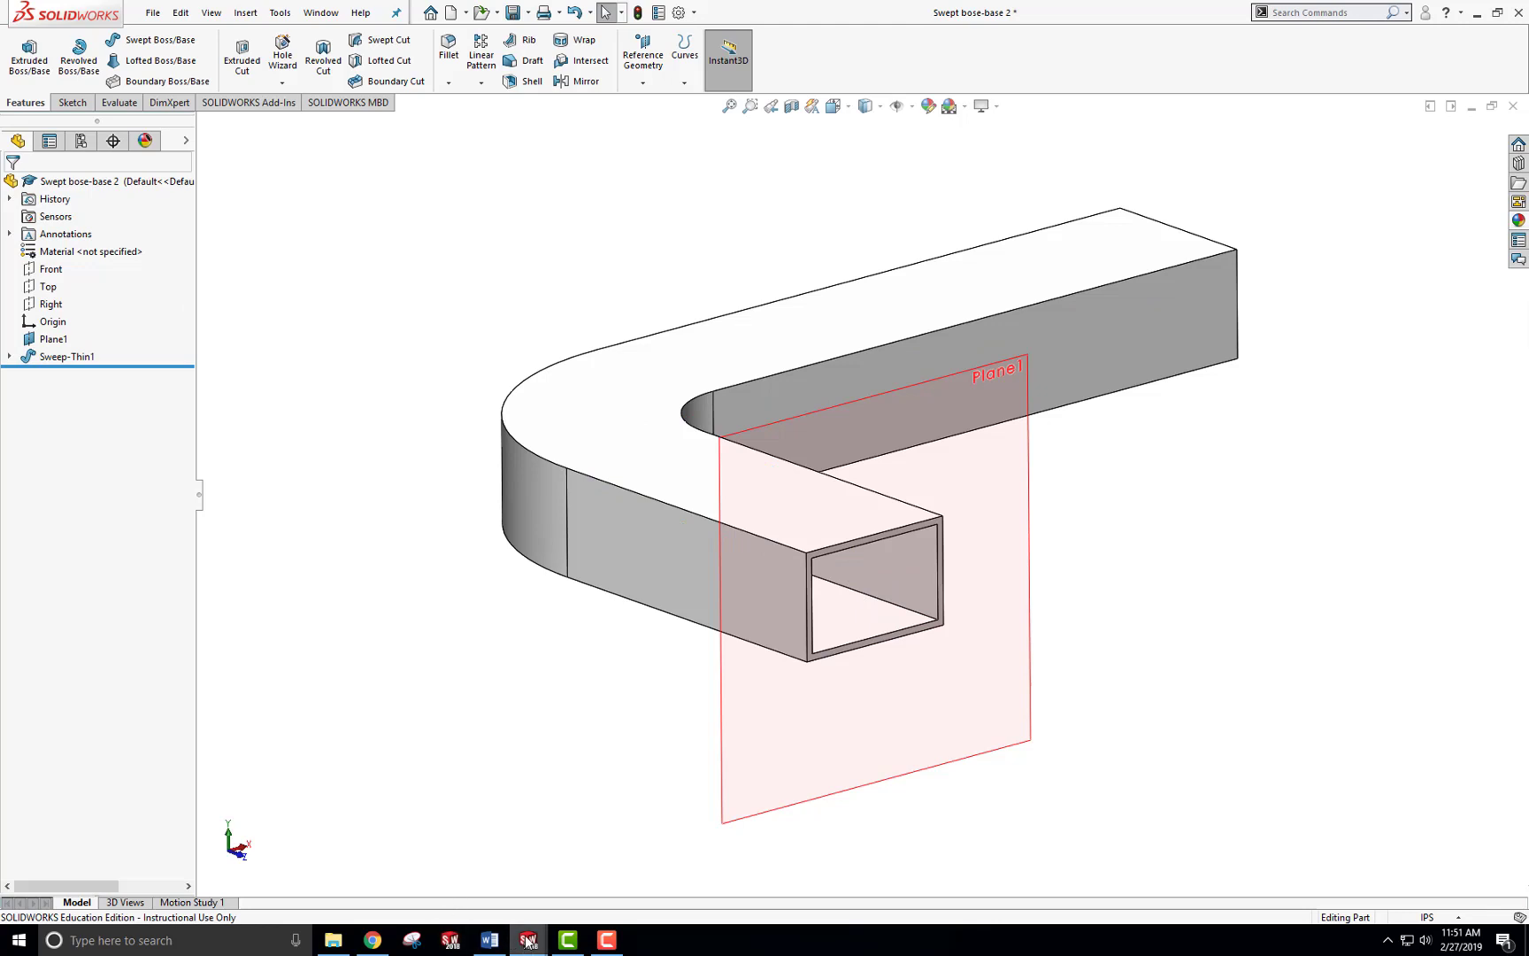
Switch to the open part document Swept bose-base containing the extruded cylinder.
key("ctrl+Tab")
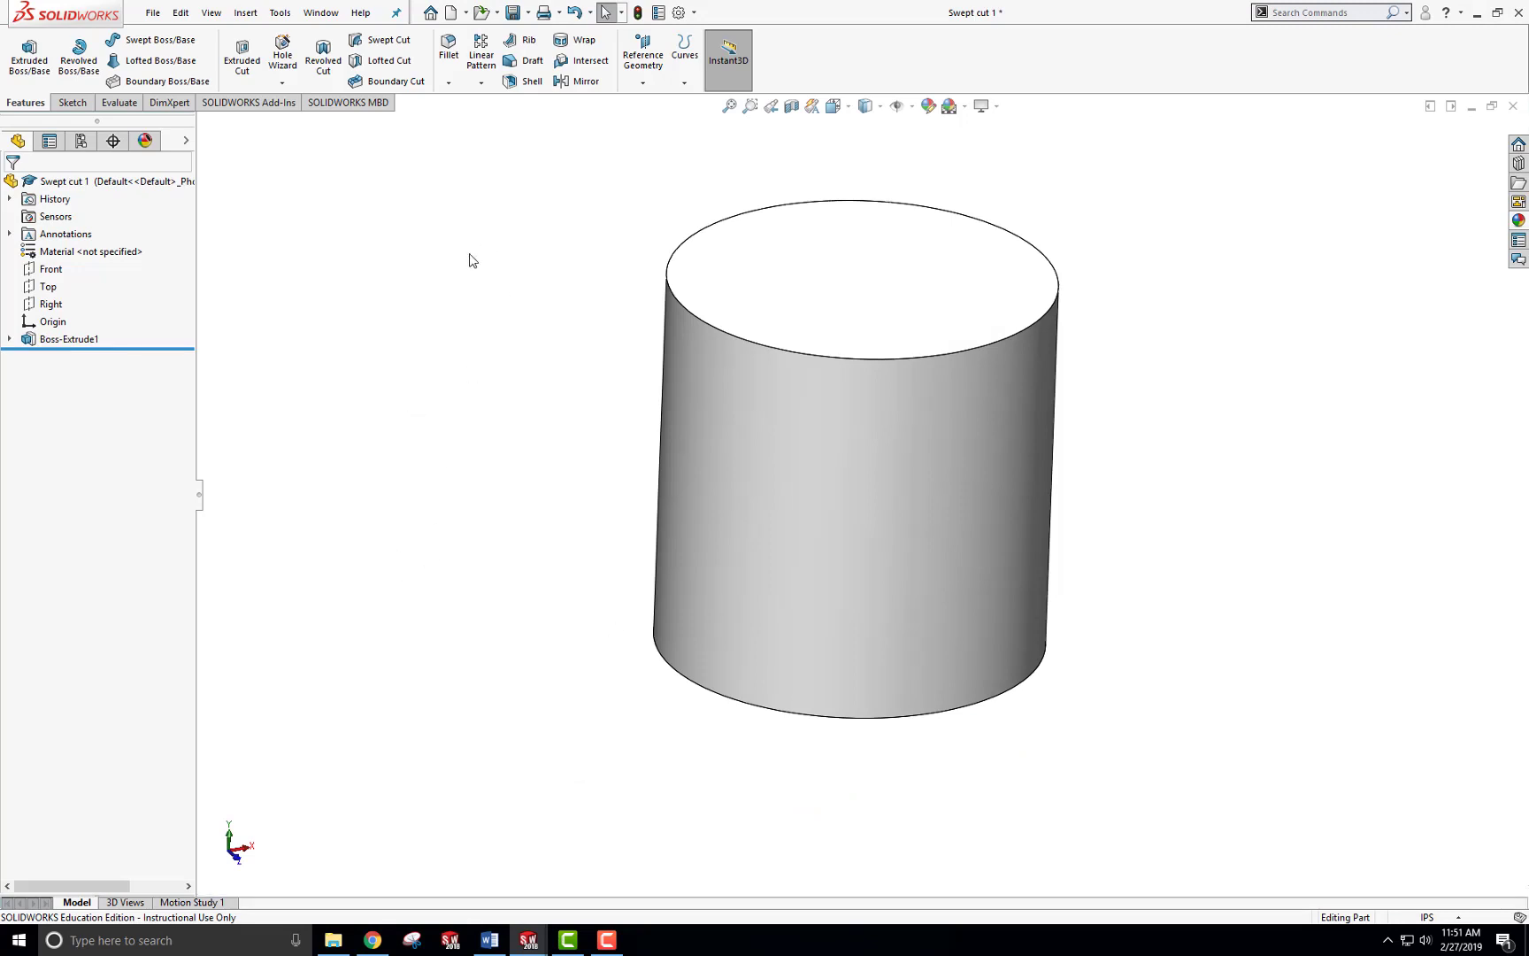
key("ctrl+Tab")
key("ctrl+Tab")
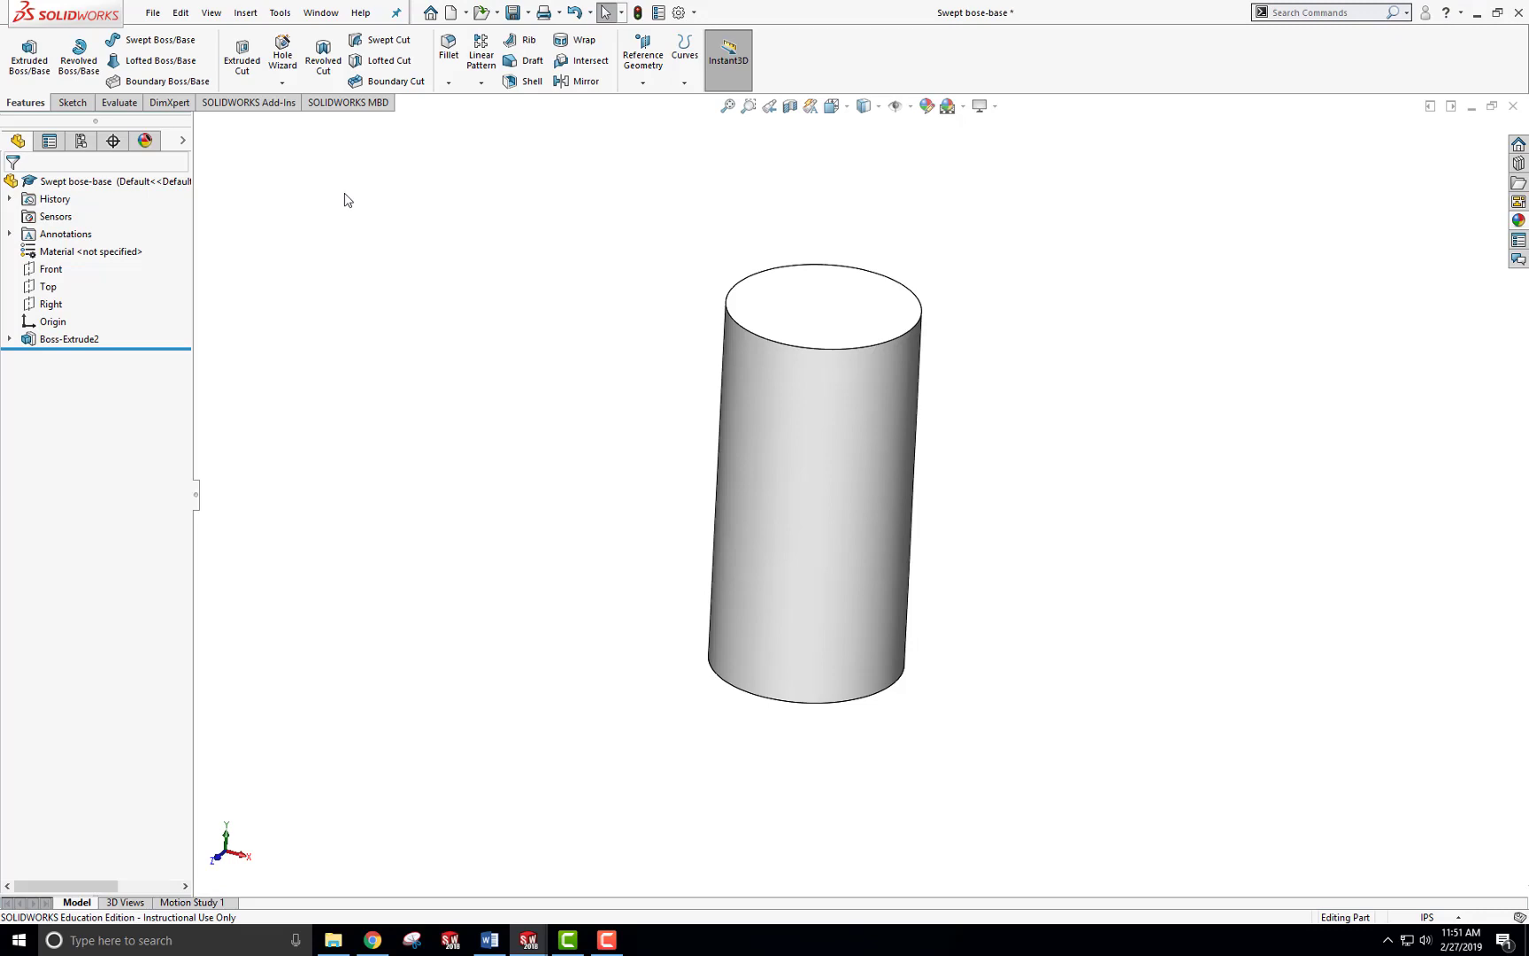
middle_click_drag(625, 418, 450, 255)
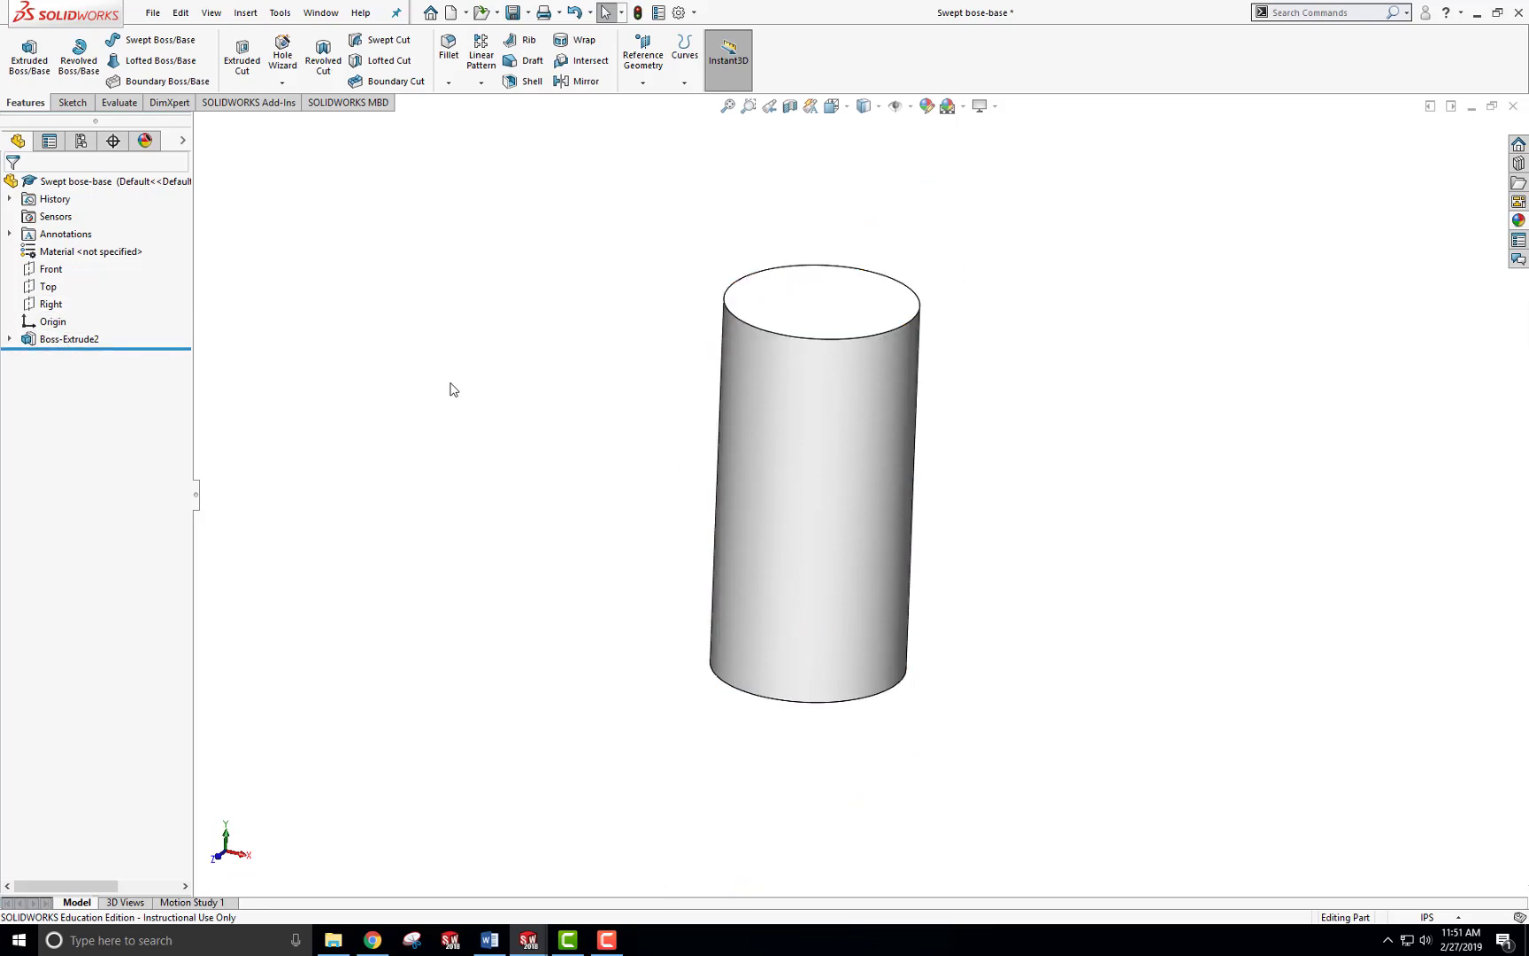
Open a new sketch on the Front plane of the cylinder part.
middle_click_drag(448, 386, 422, 349)
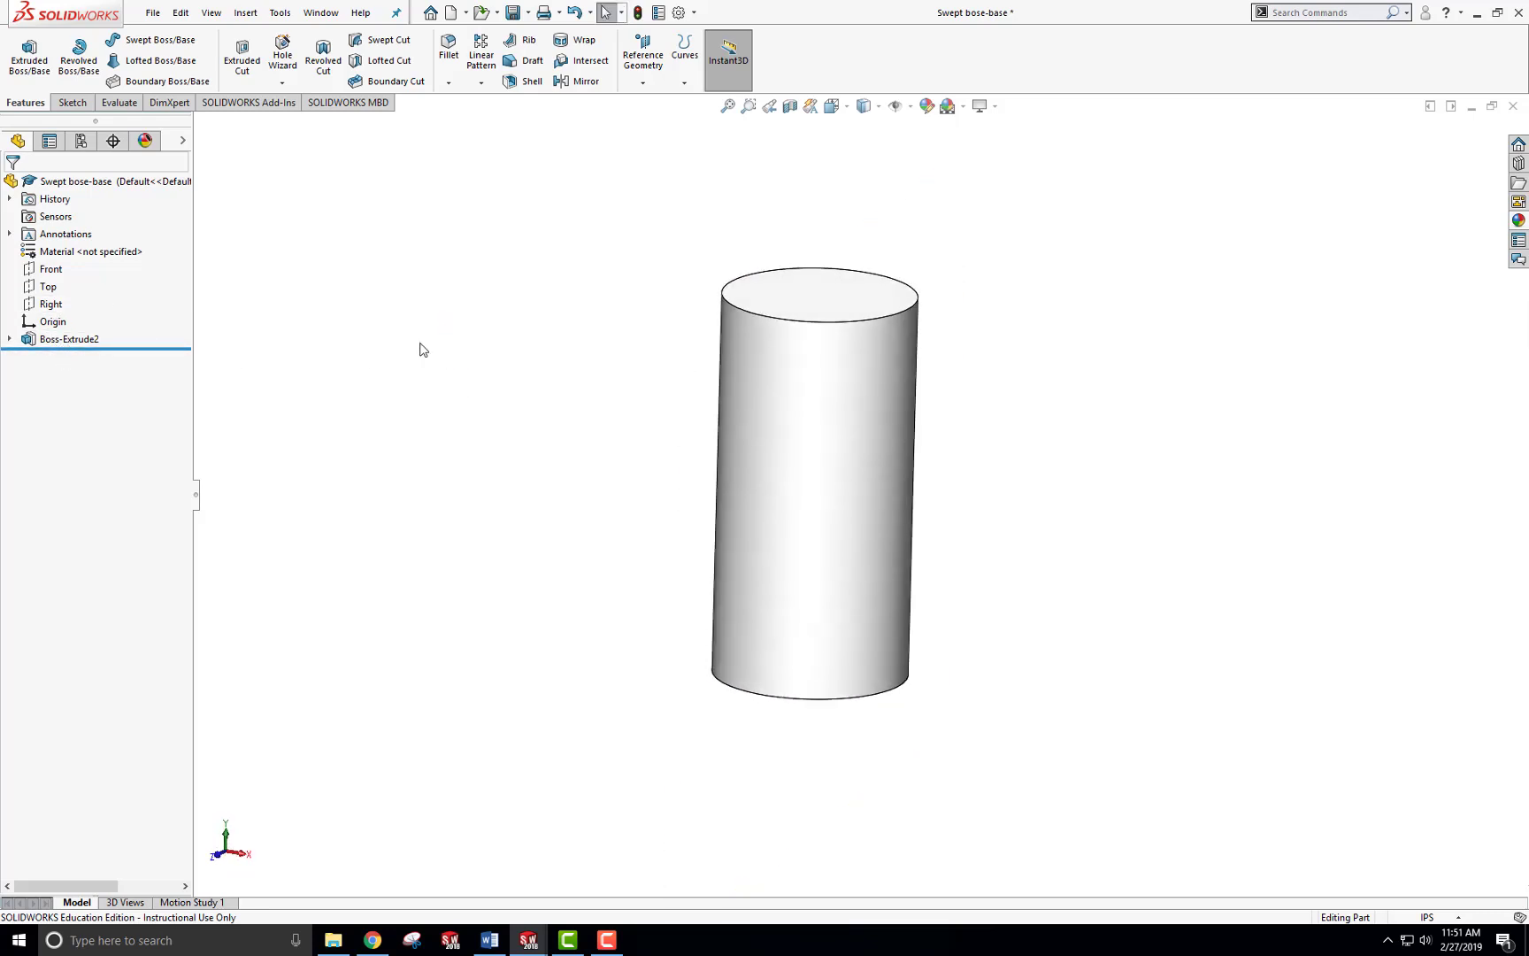
left_click(51, 304)
middle_click_drag(416, 331, 434, 330)
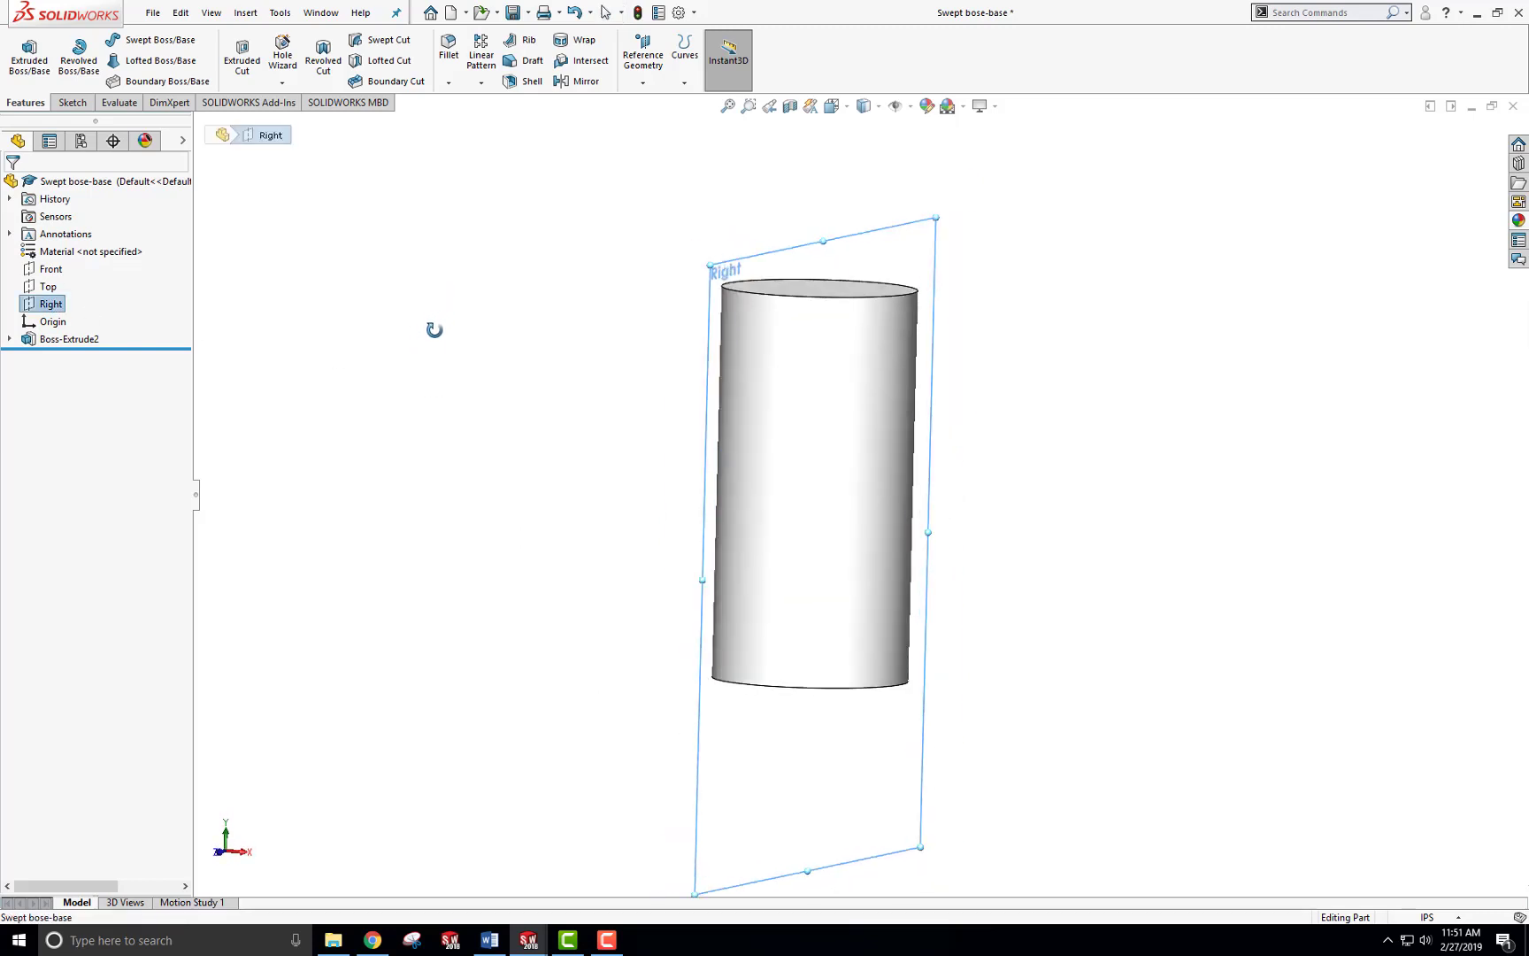
left_click(50, 268)
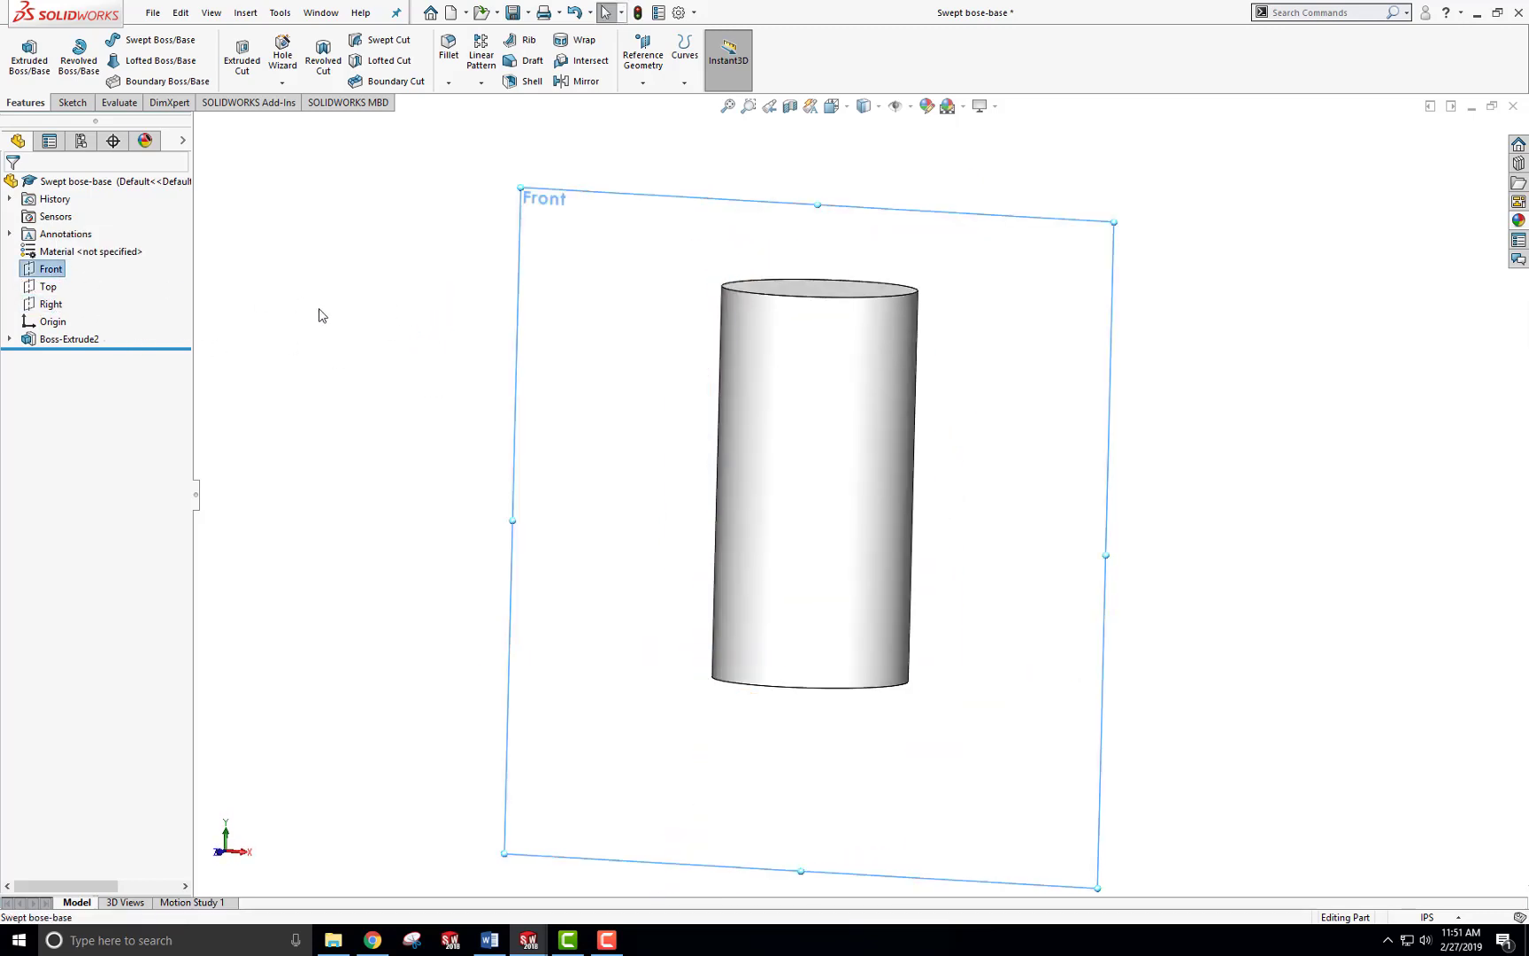
left_click(548, 204)
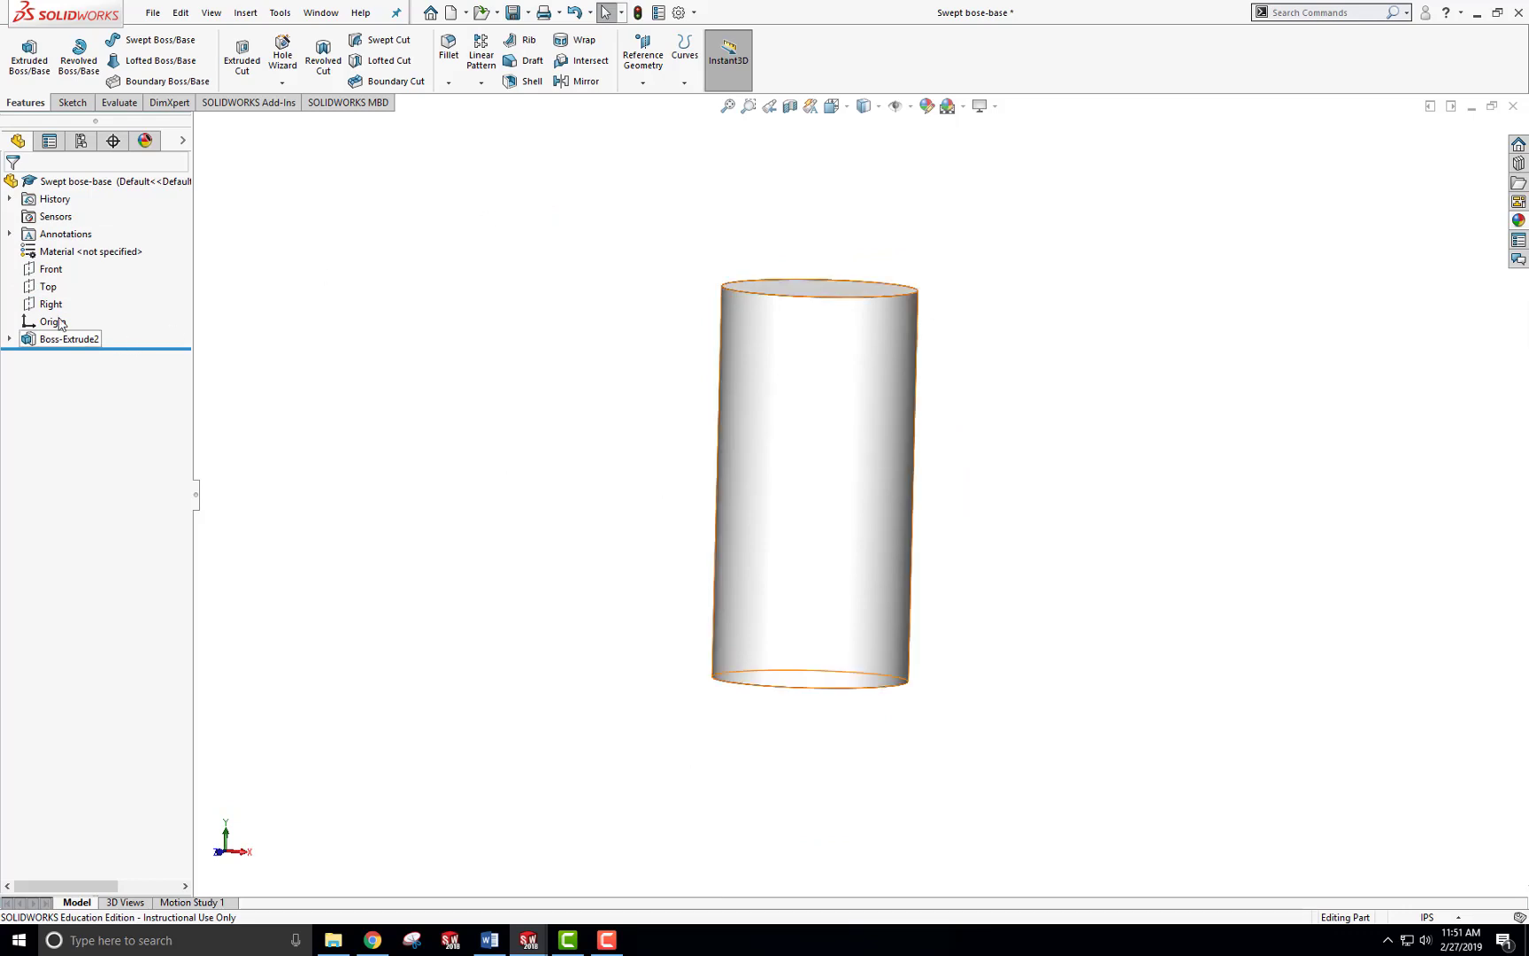
left_click(49, 271)
left_click(56, 257)
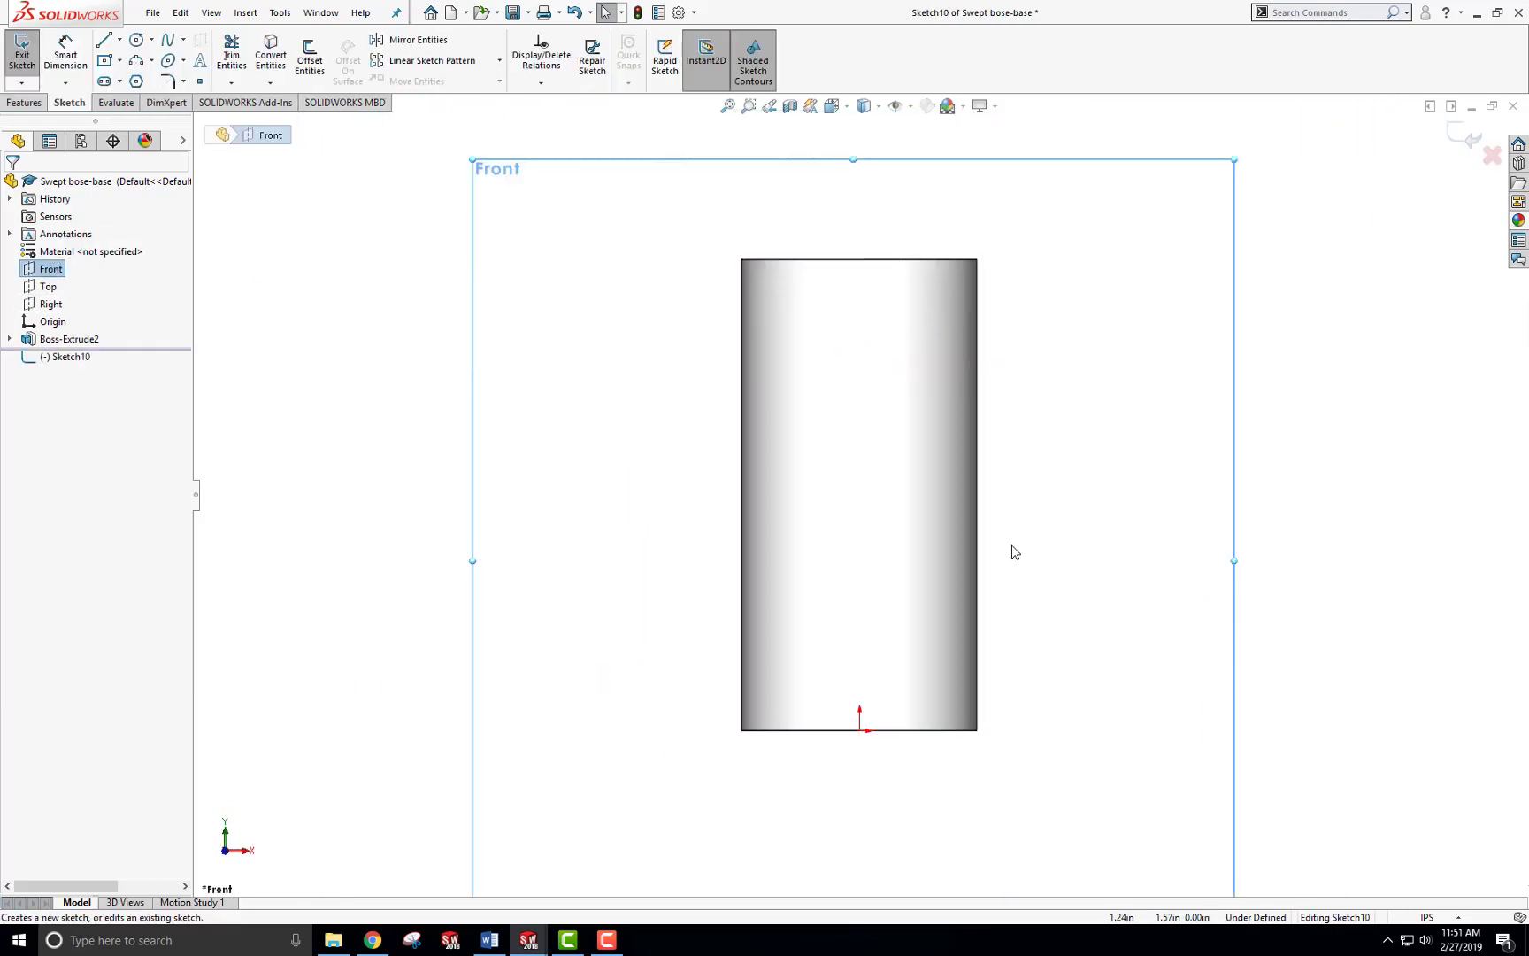
Sketch a corner rectangle about 1.67 by 2.35 in overlapping the cylinder's right side and trim away its vertical side inside the cylinder.
left_click(120, 60)
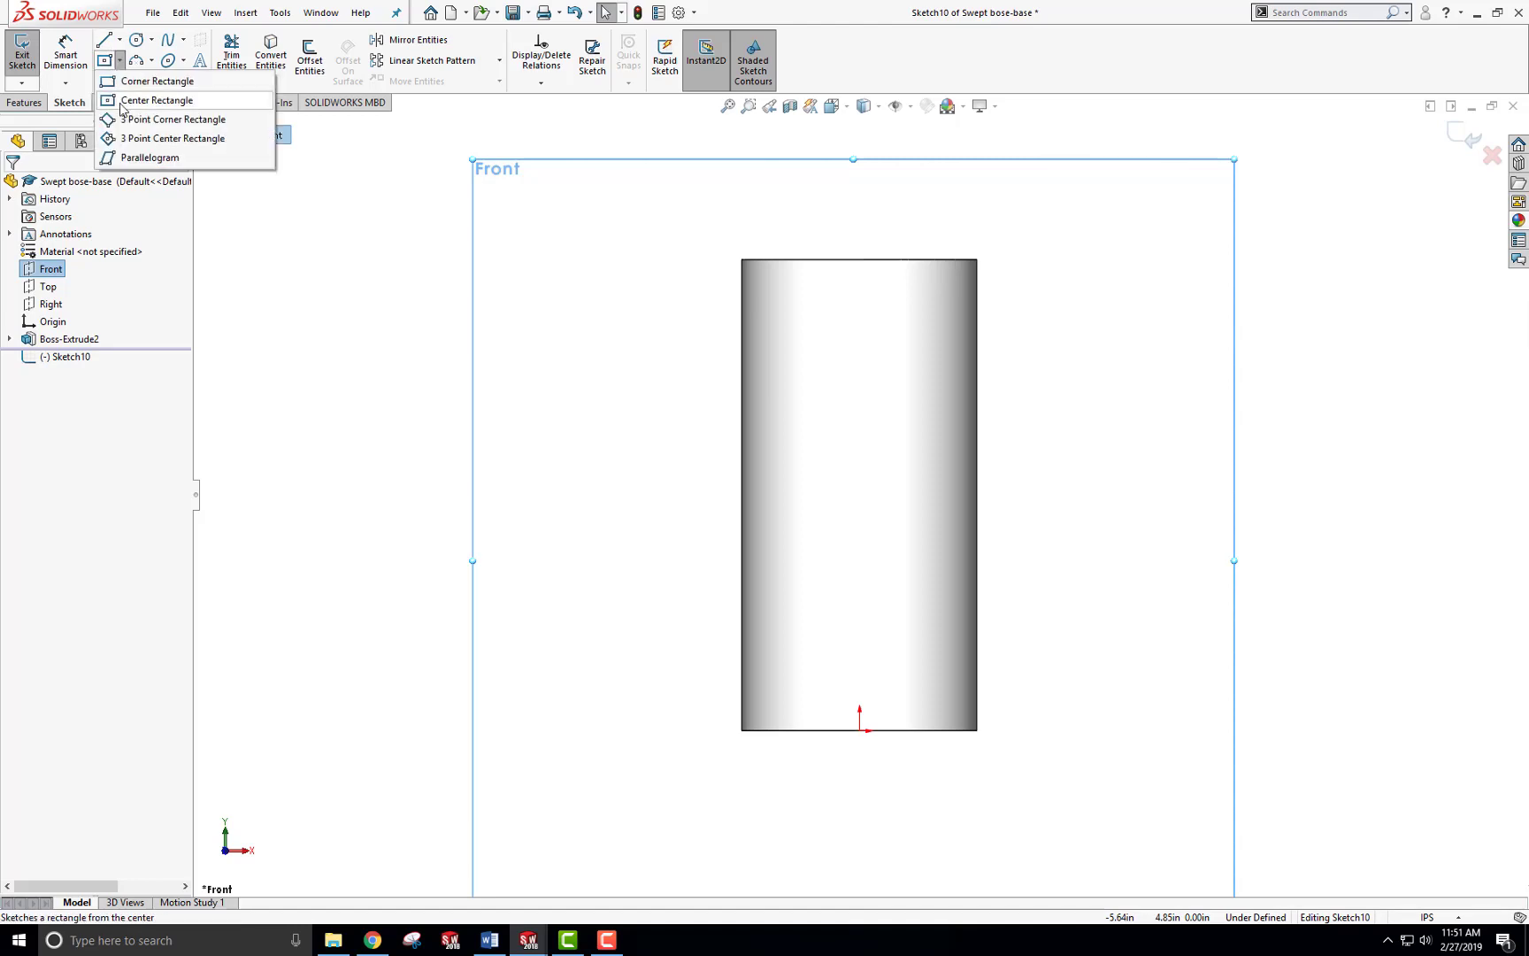
left_click(146, 76)
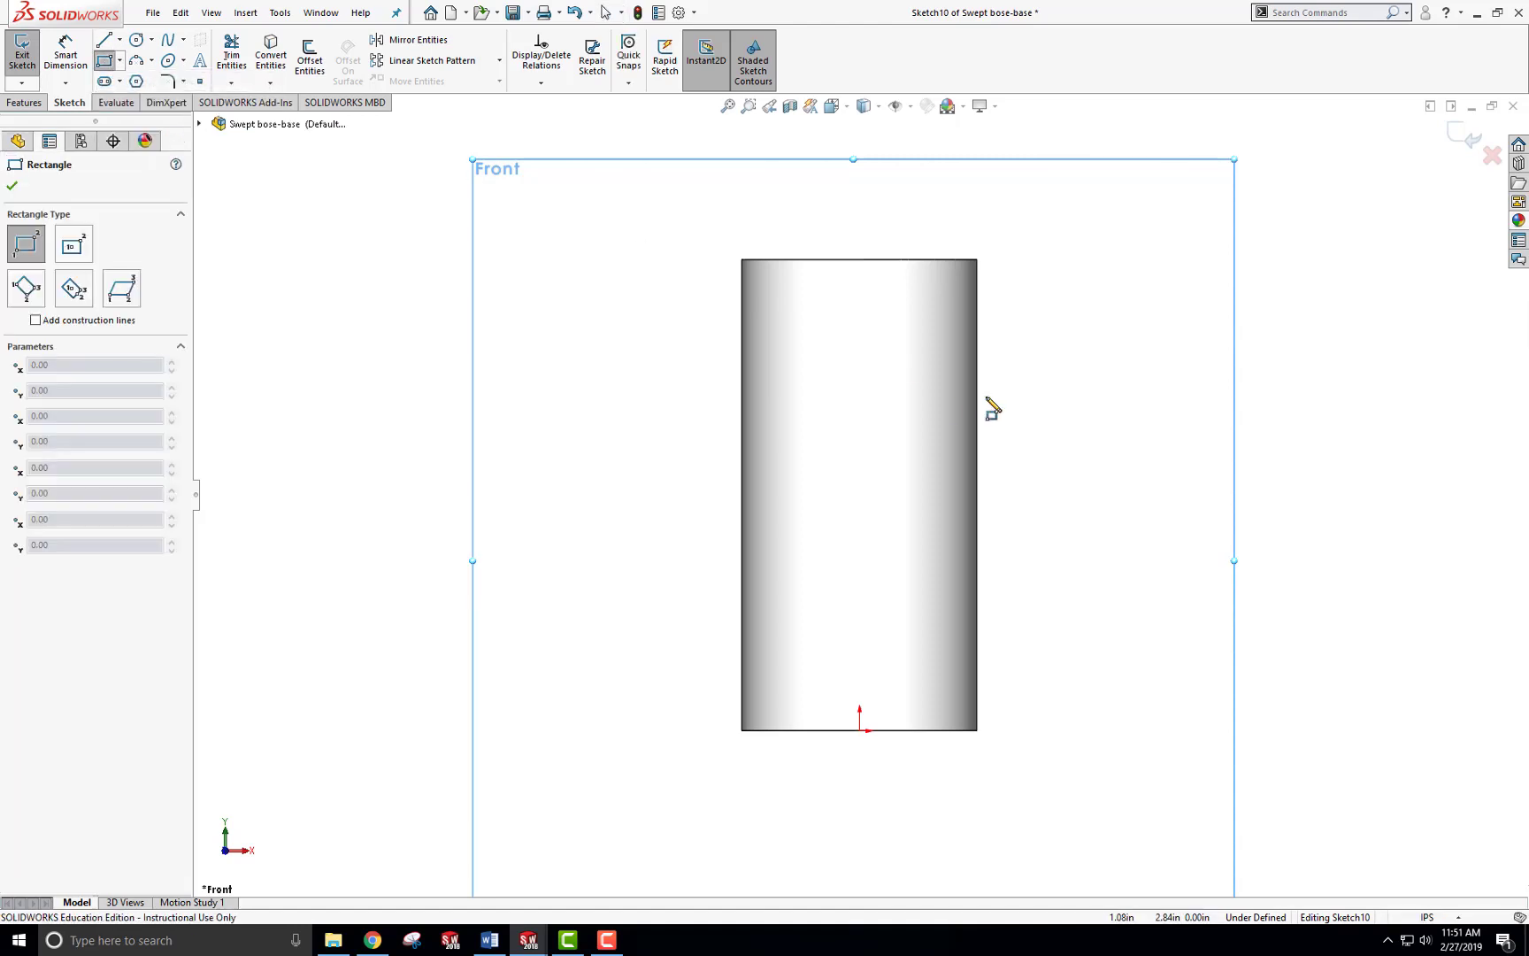
left_click(911, 349)
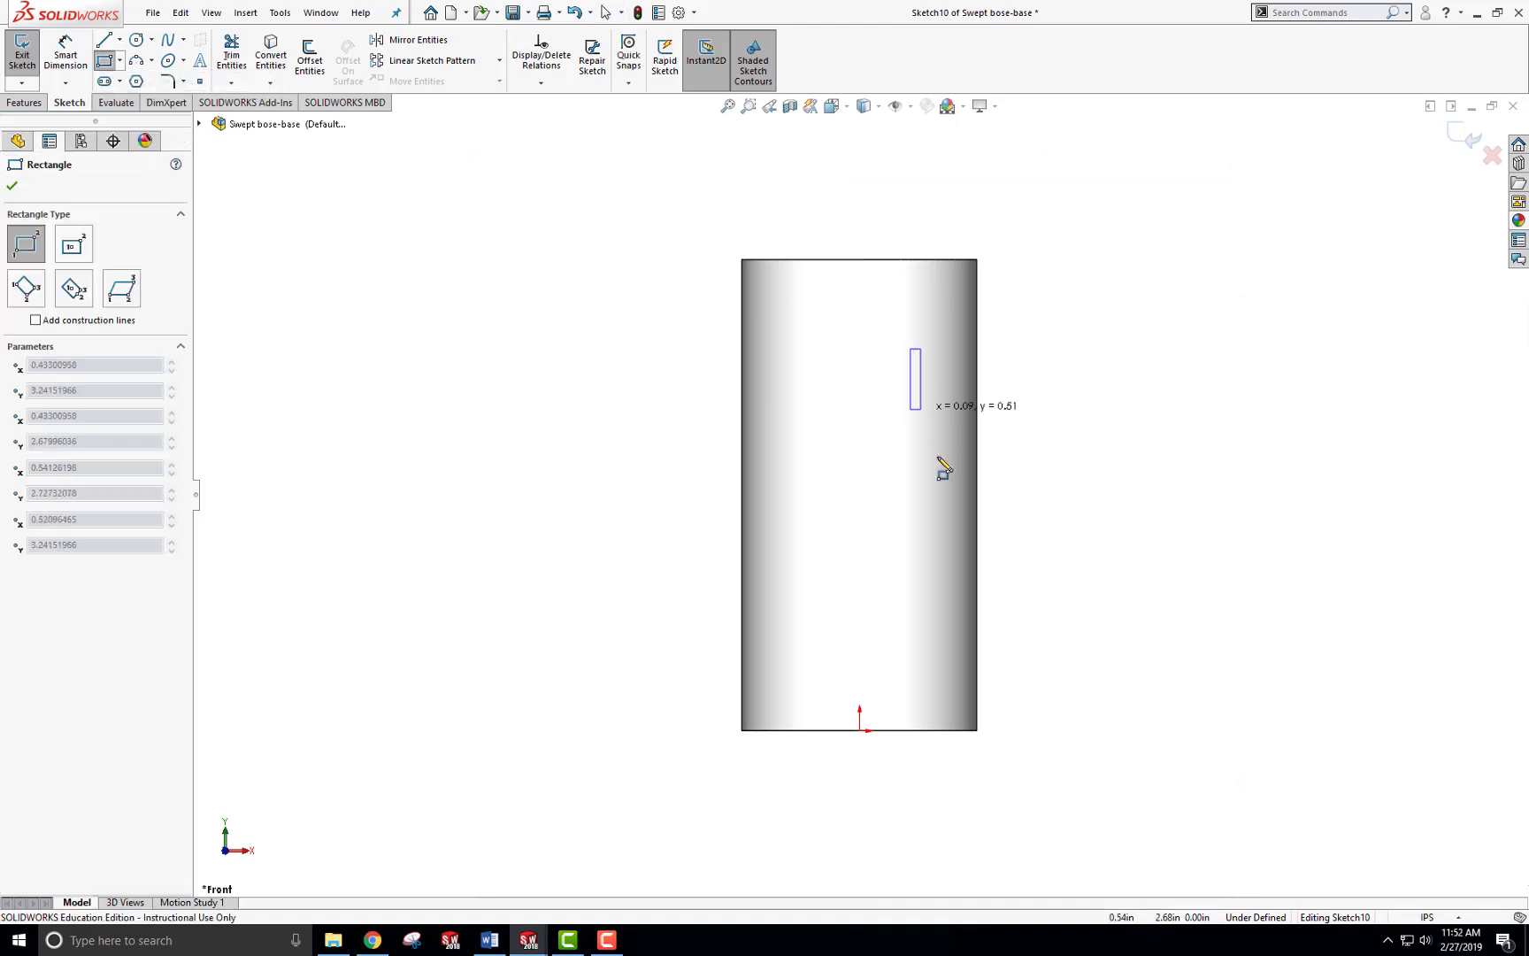
left_click(1107, 624)
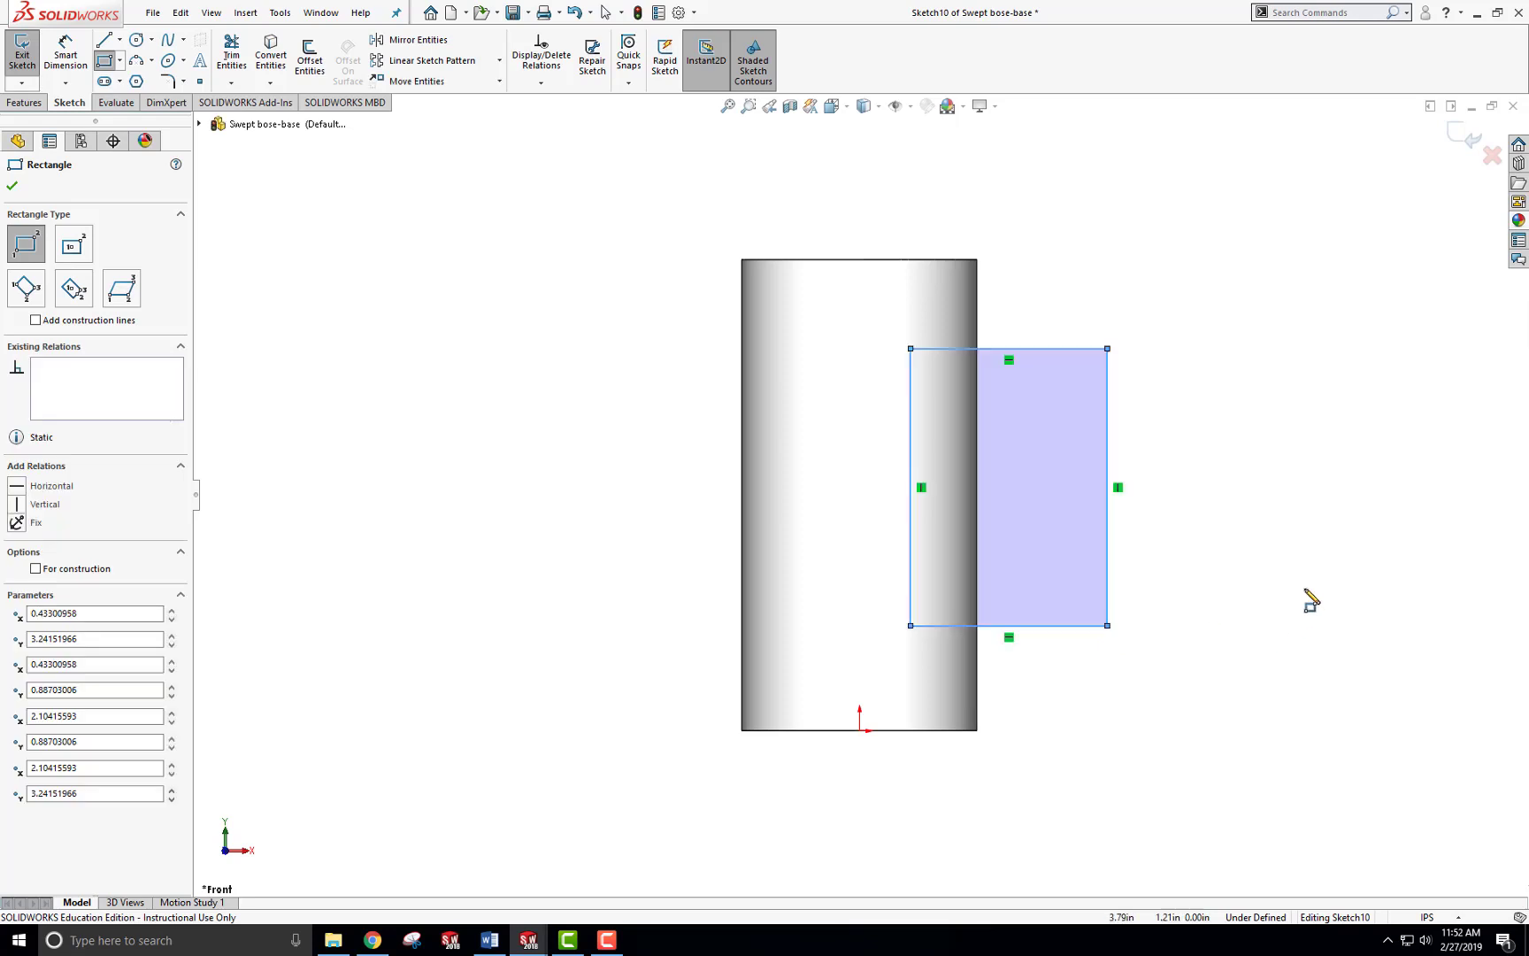
left_click(231, 54)
left_click_drag(843, 469, 936, 468)
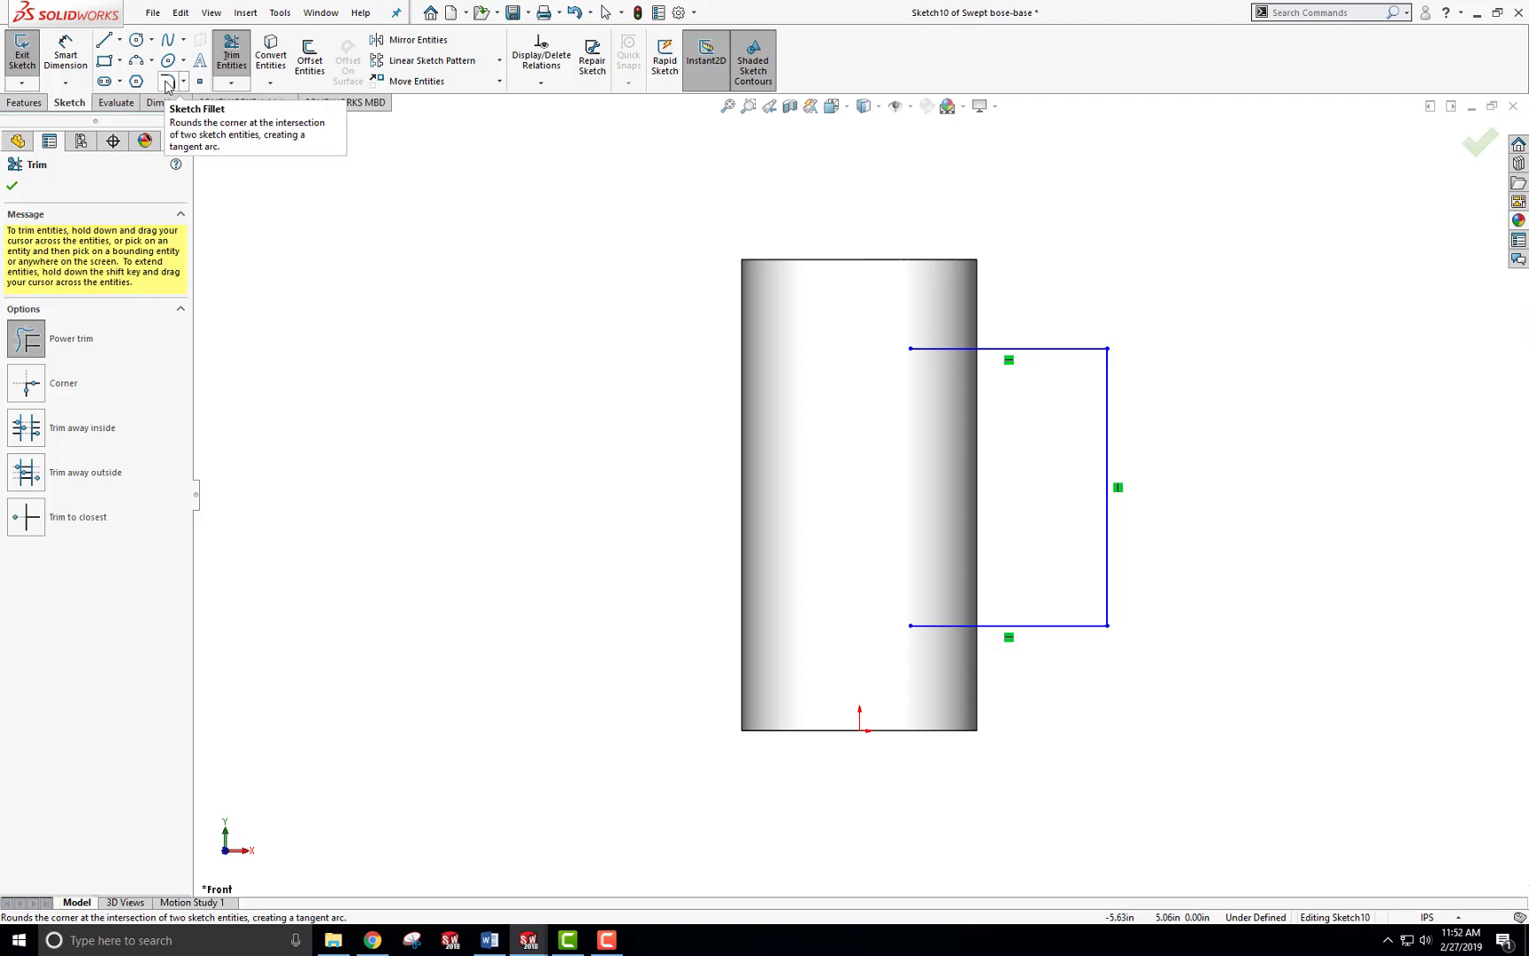
Fillet the two outer corners of the handle path with a 0.75 in radius and finish the sketch.
left_click(167, 82)
left_click(1120, 356)
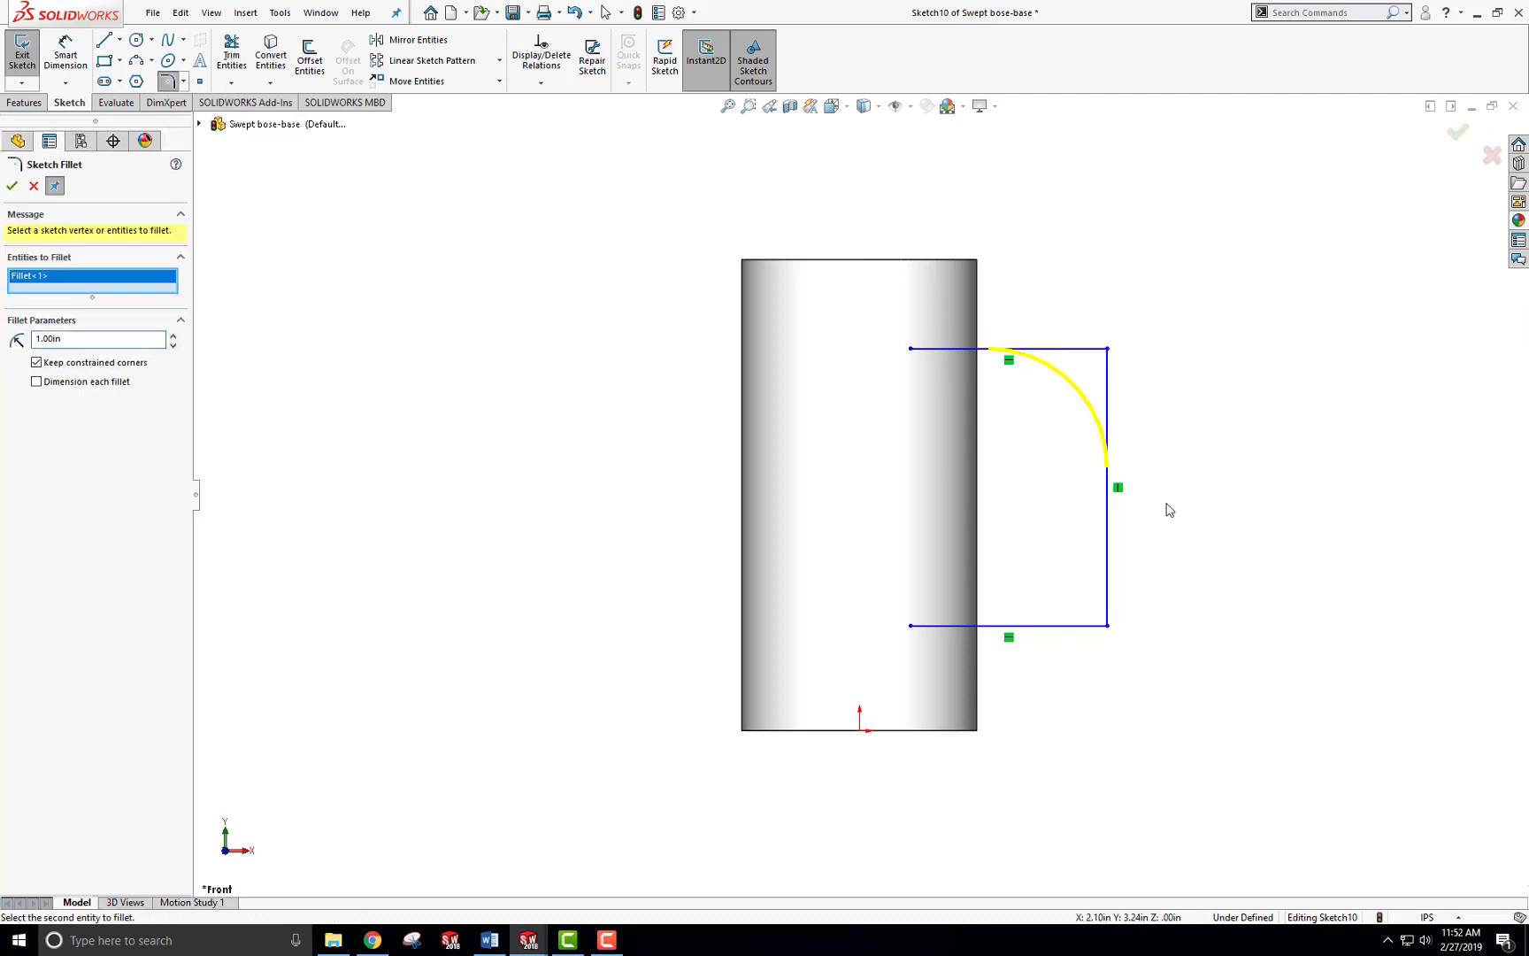
left_click(1122, 631)
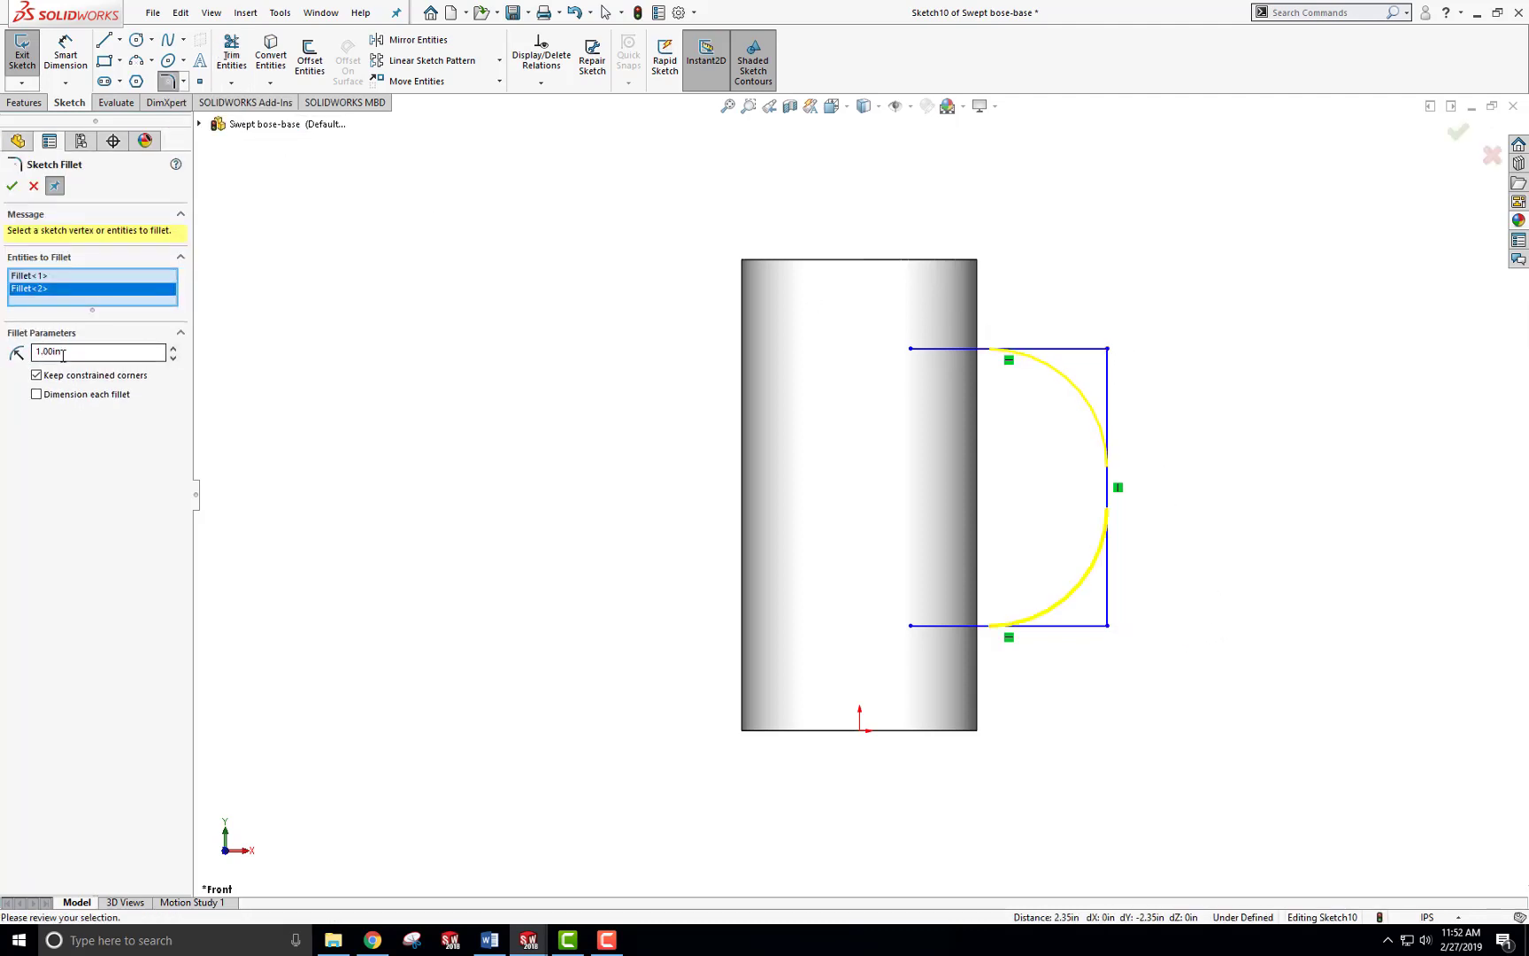
double_click(100, 354)
type(".75")
key("Return")
left_click(11, 186)
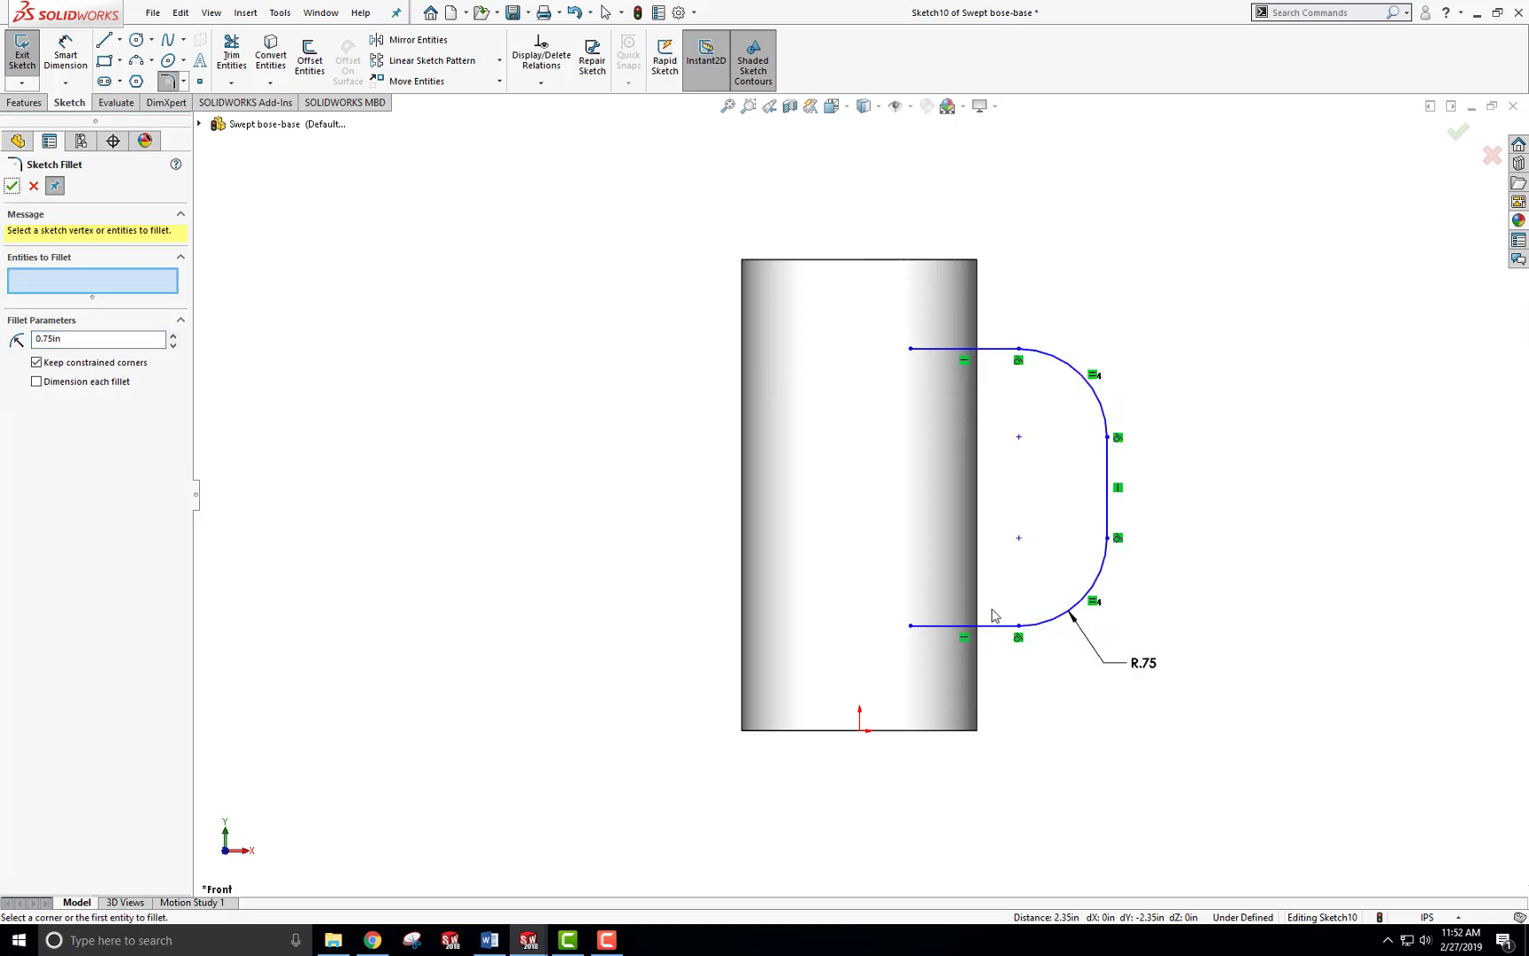
mouse_move(634, 287)
middle_mouse_down()
mouse_move(502, 345)
mouse_move(634, 219)
mouse_move(659, 376)
middle_mouse_up()
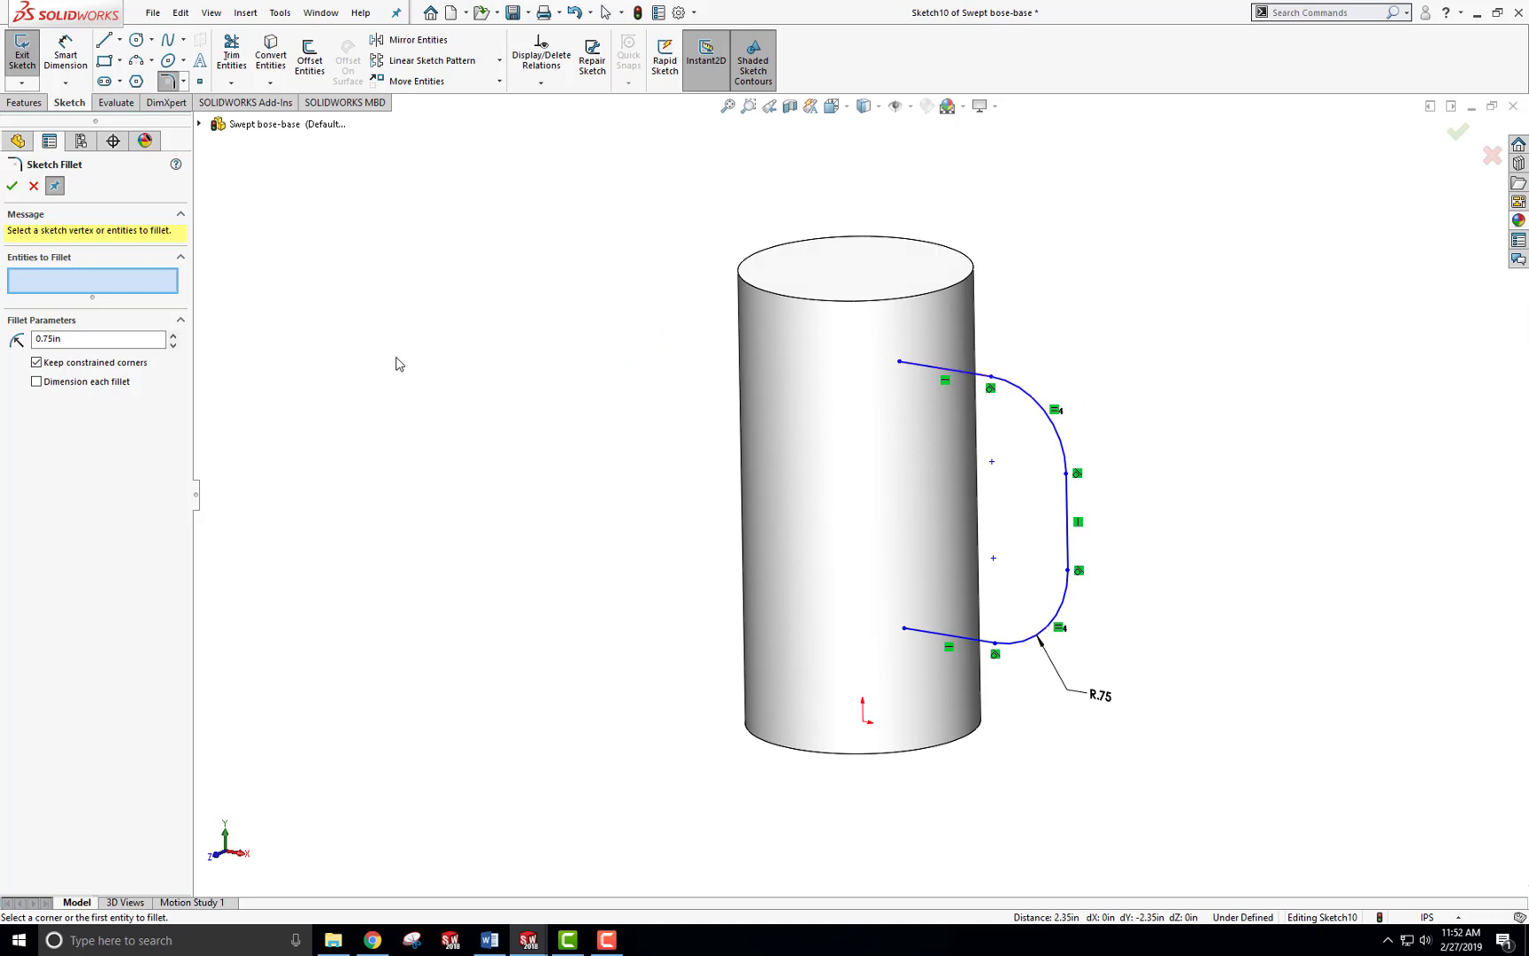
left_click(12, 185)
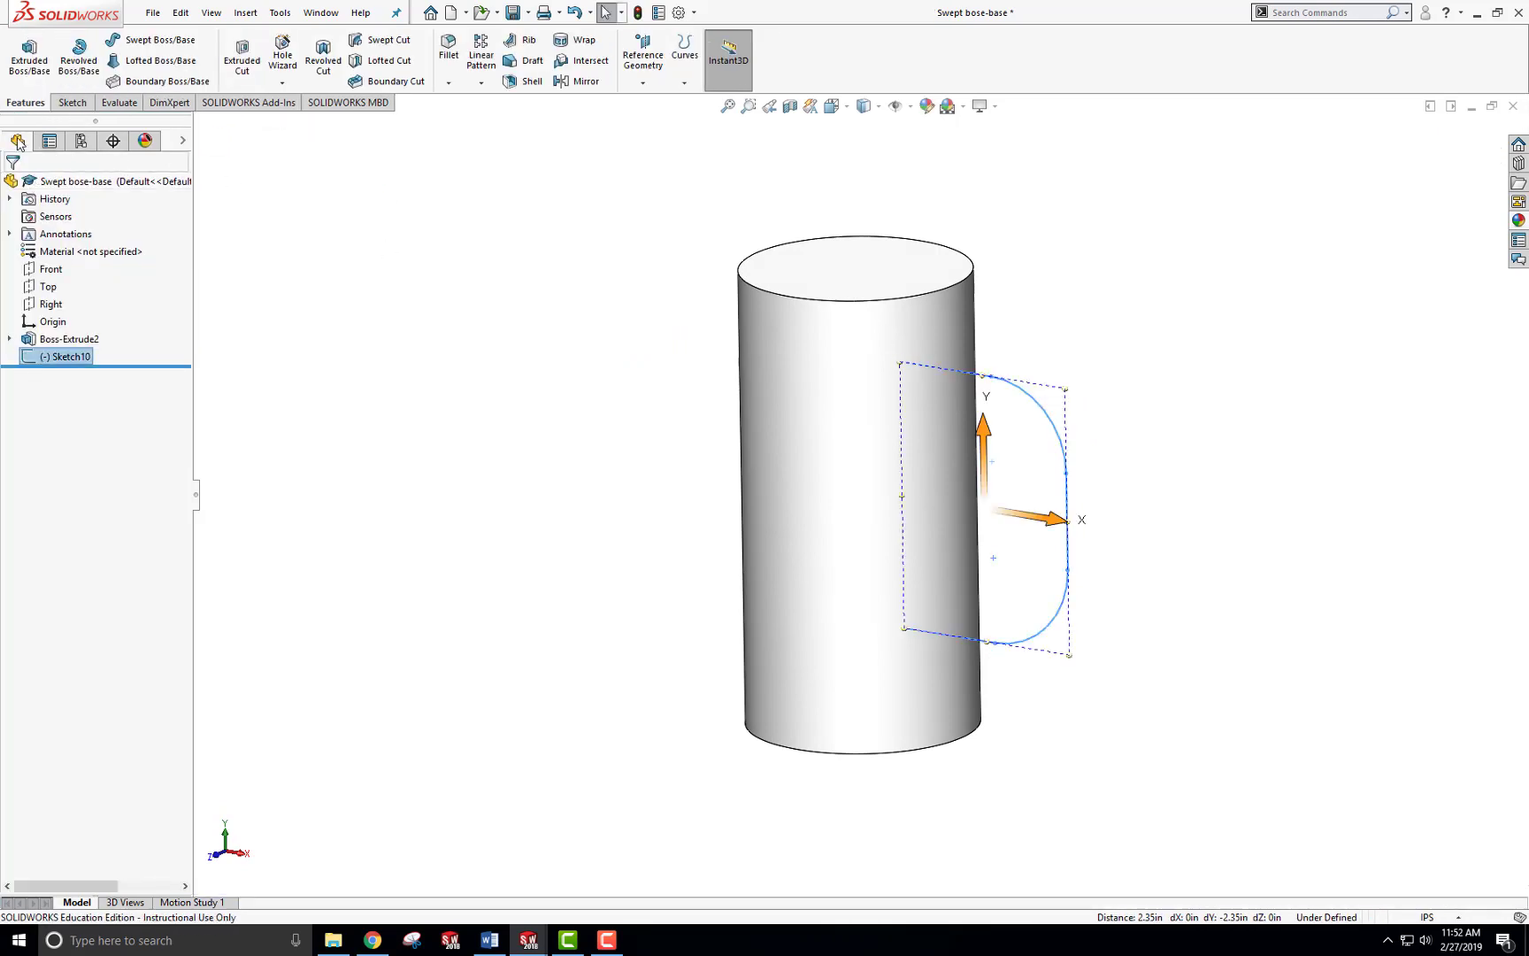
Create a reference plane perpendicular to the path's upper line and coincident with that line's inner endpoint.
left_click(643, 82)
left_click(650, 104)
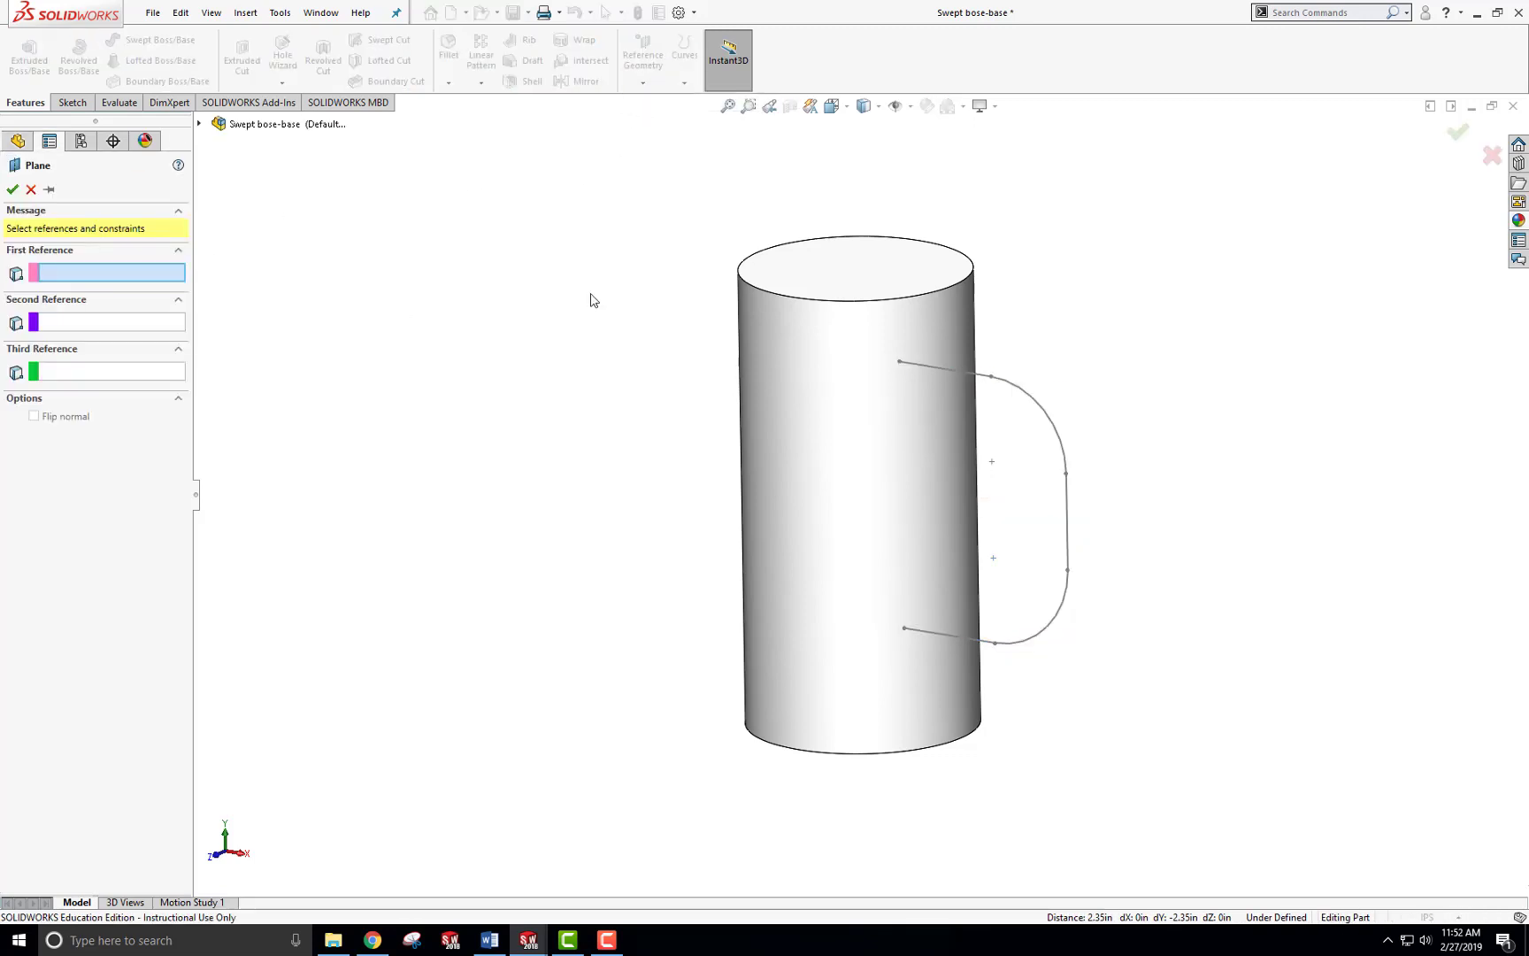
left_click(931, 366)
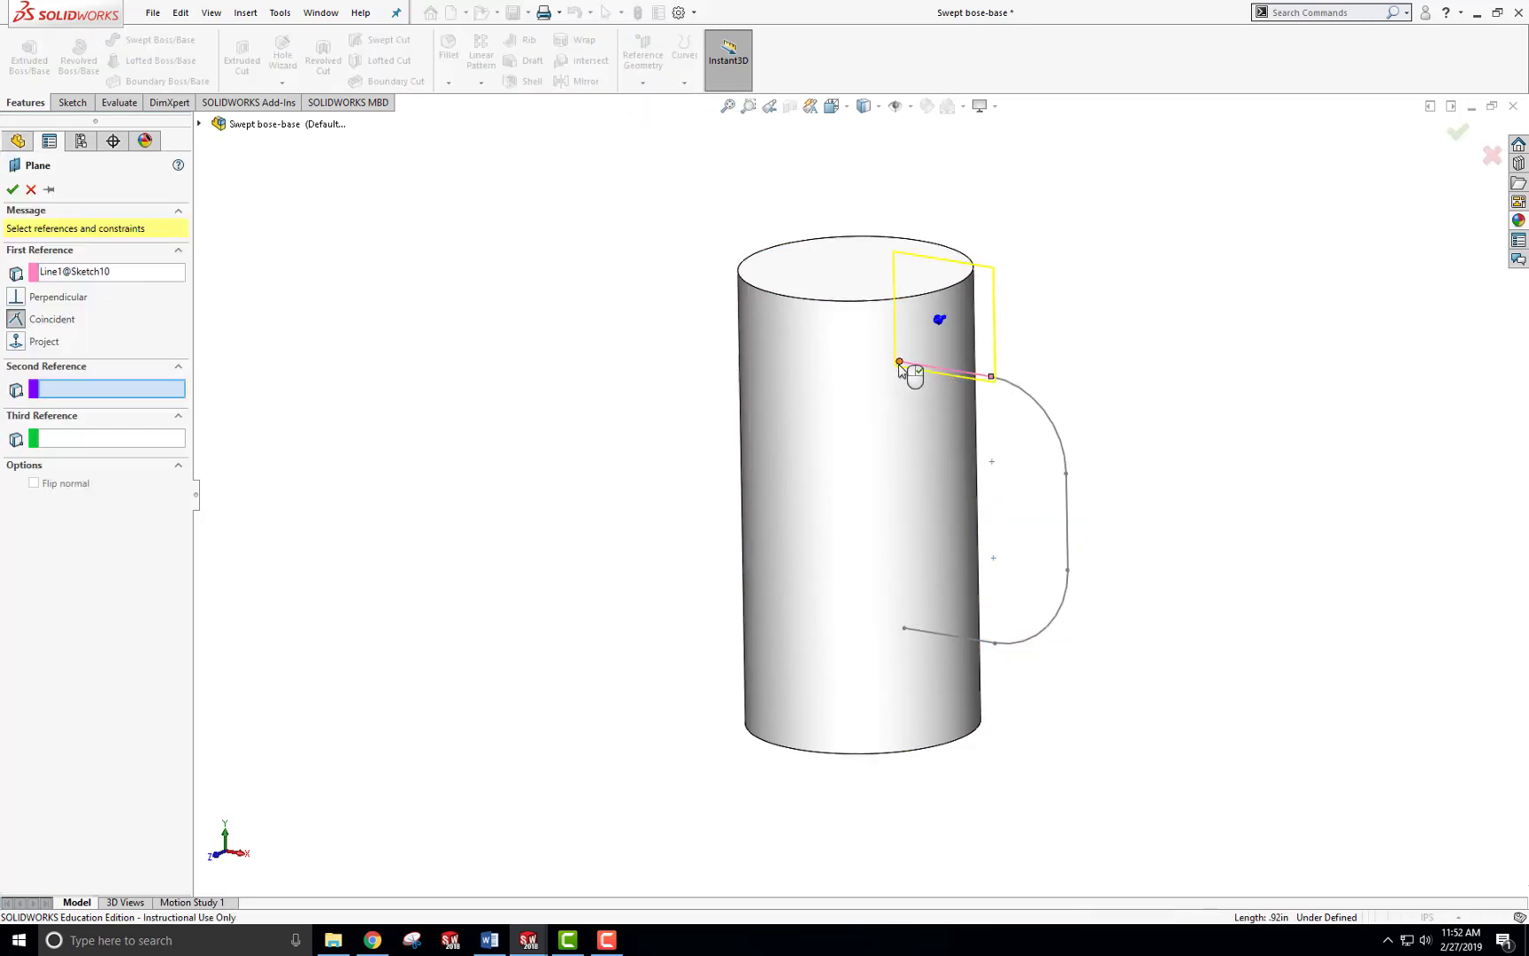
left_click(901, 365)
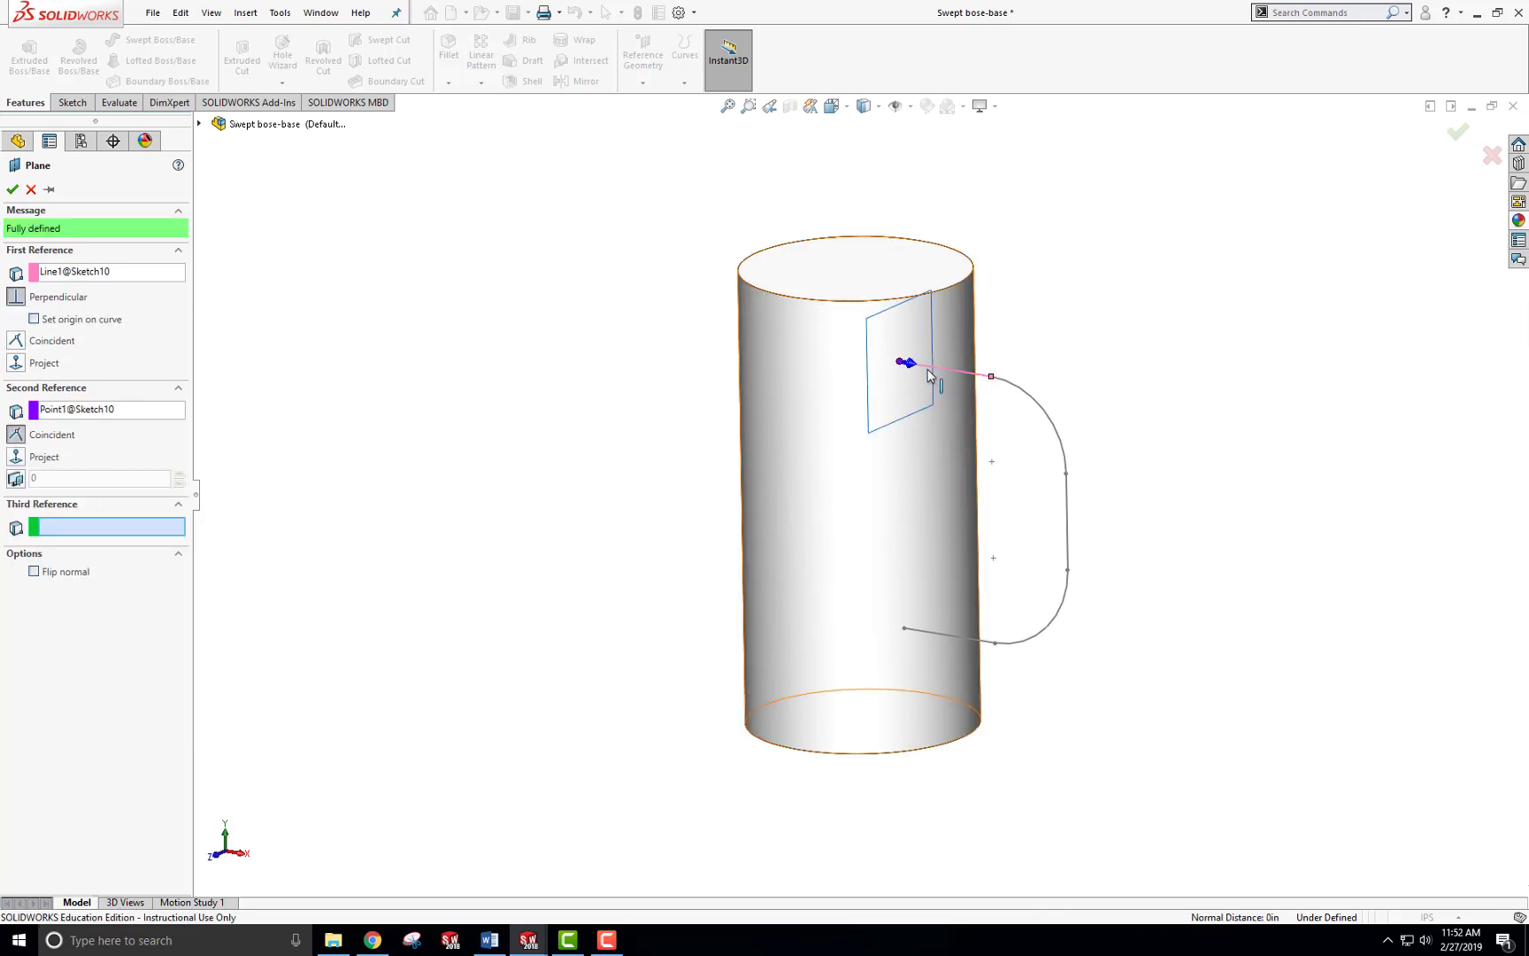
left_click(12, 190)
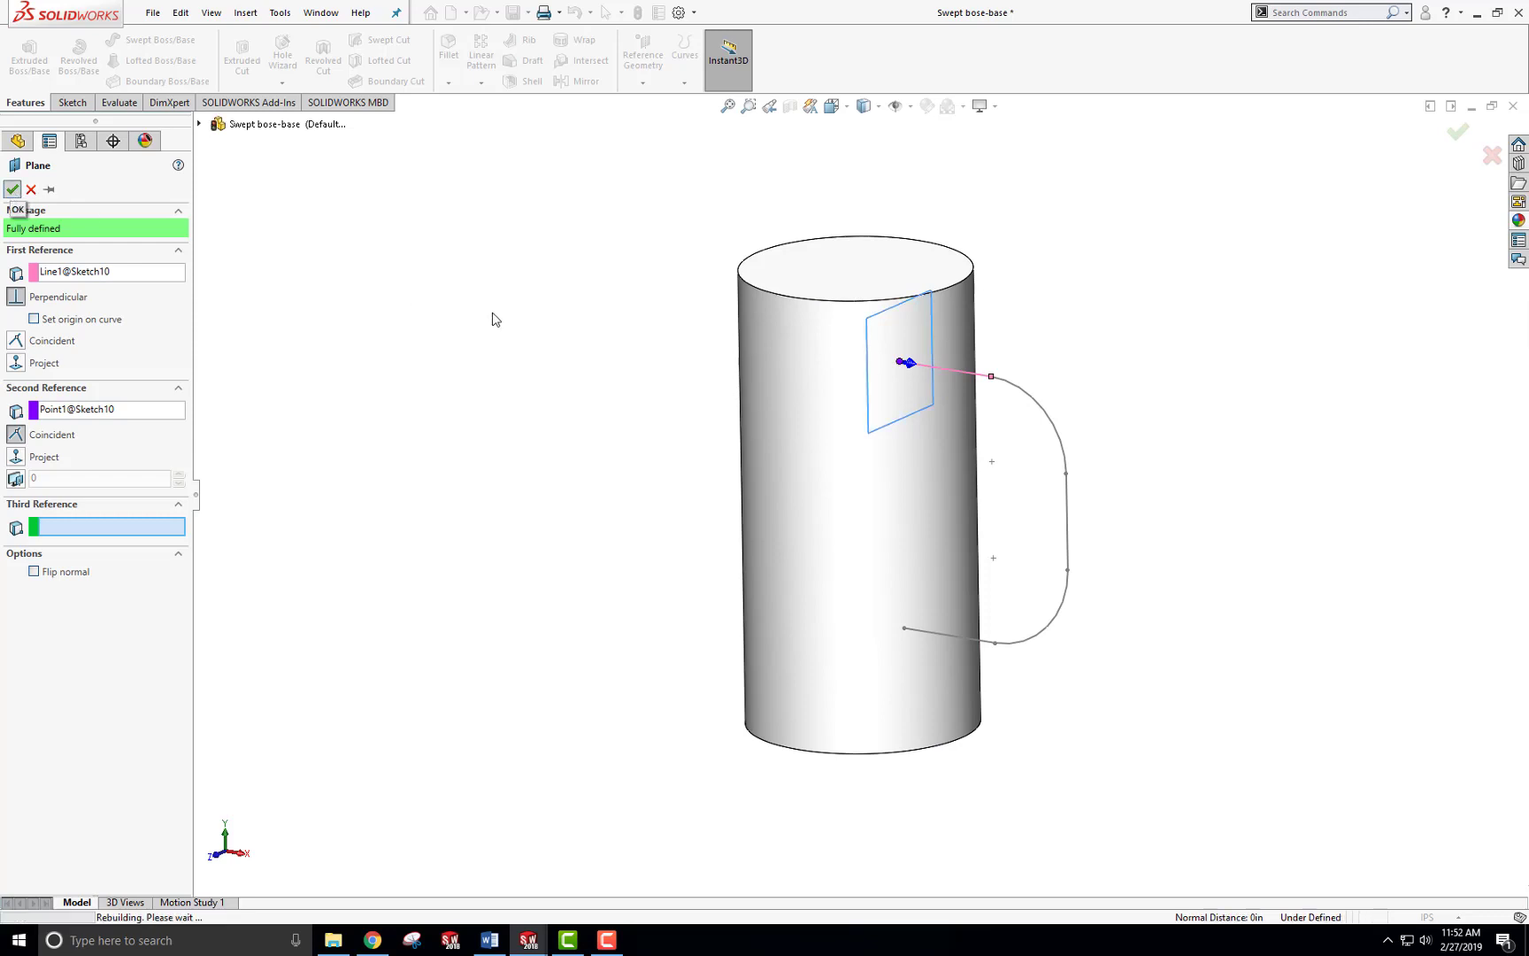
Sketch a circle of about 0.27 in radius on the new plane, centred on the upper end of the path.
left_click(57, 375)
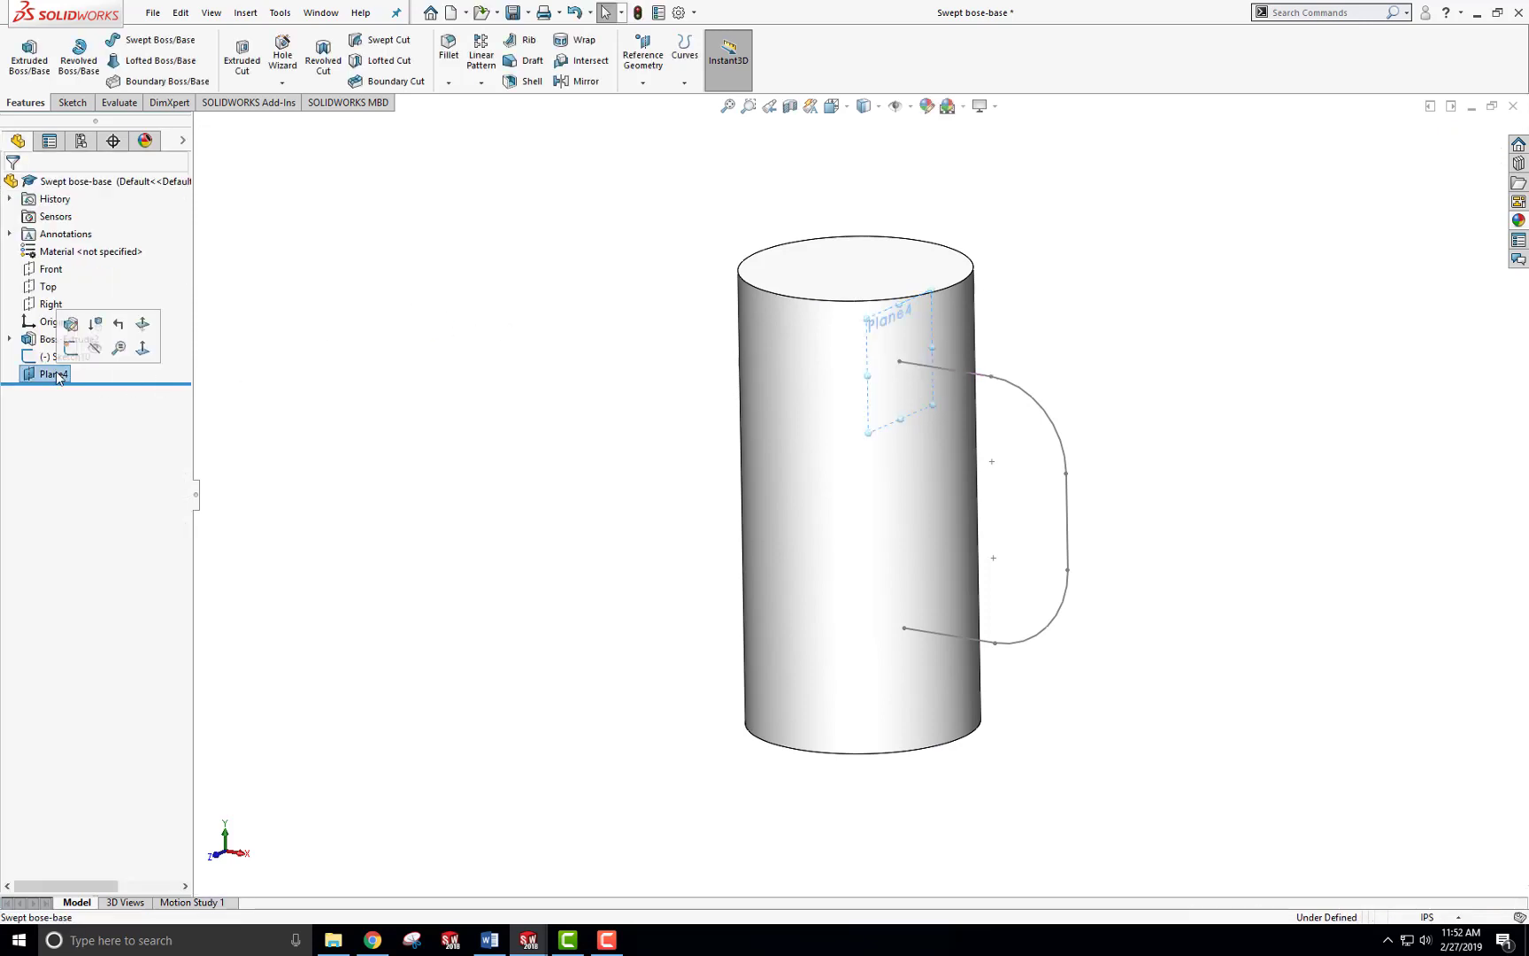
left_click(76, 352)
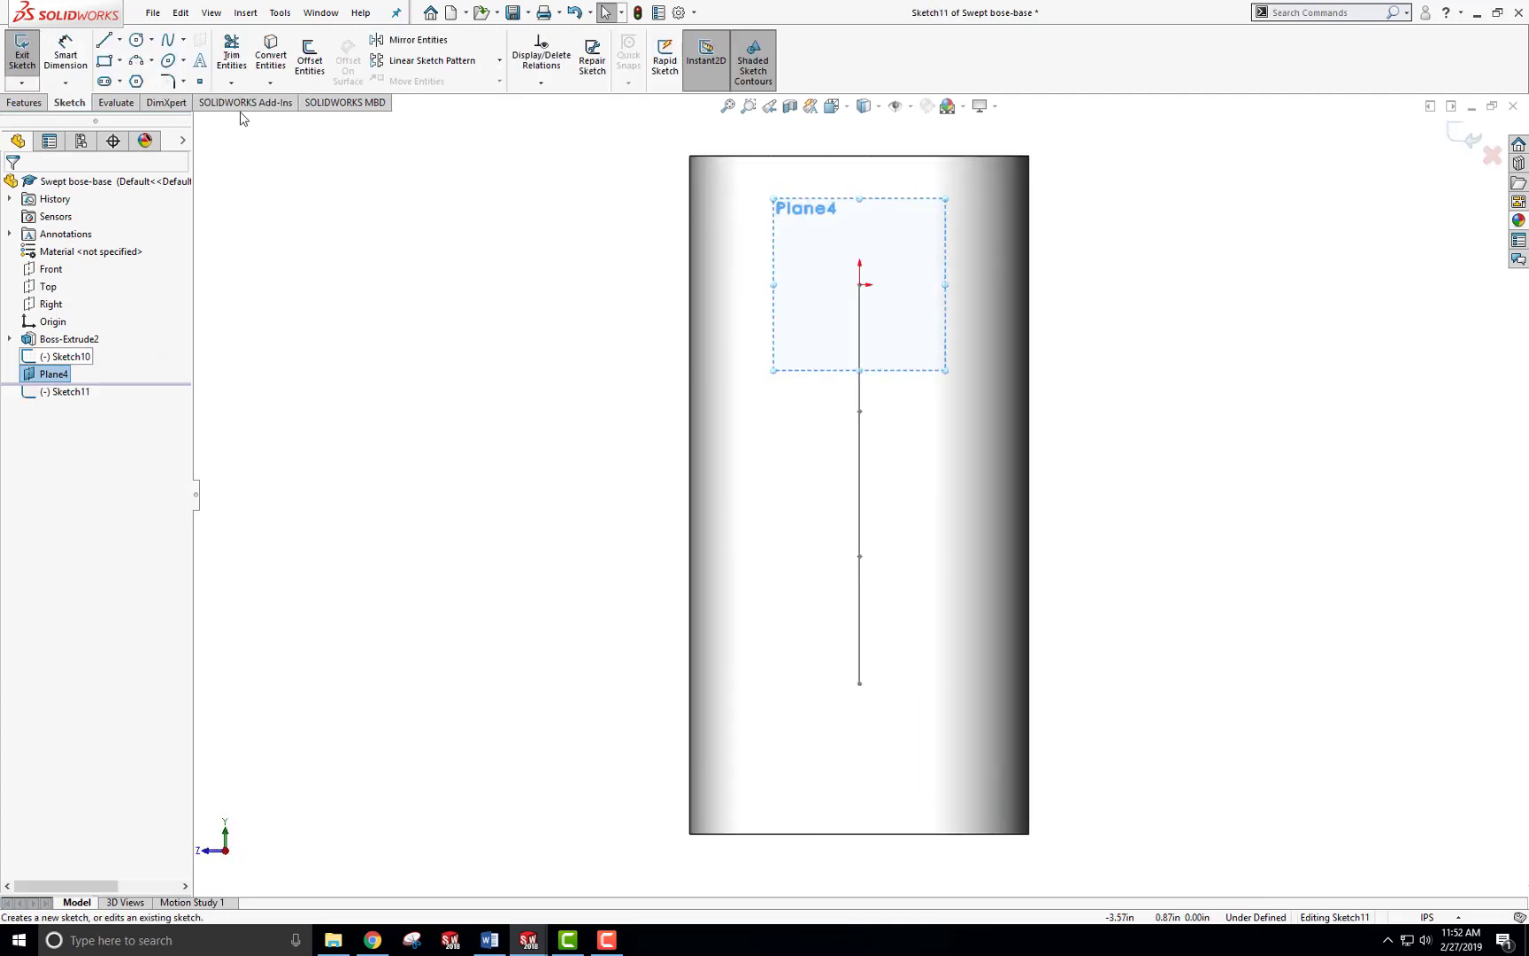
left_click(138, 41)
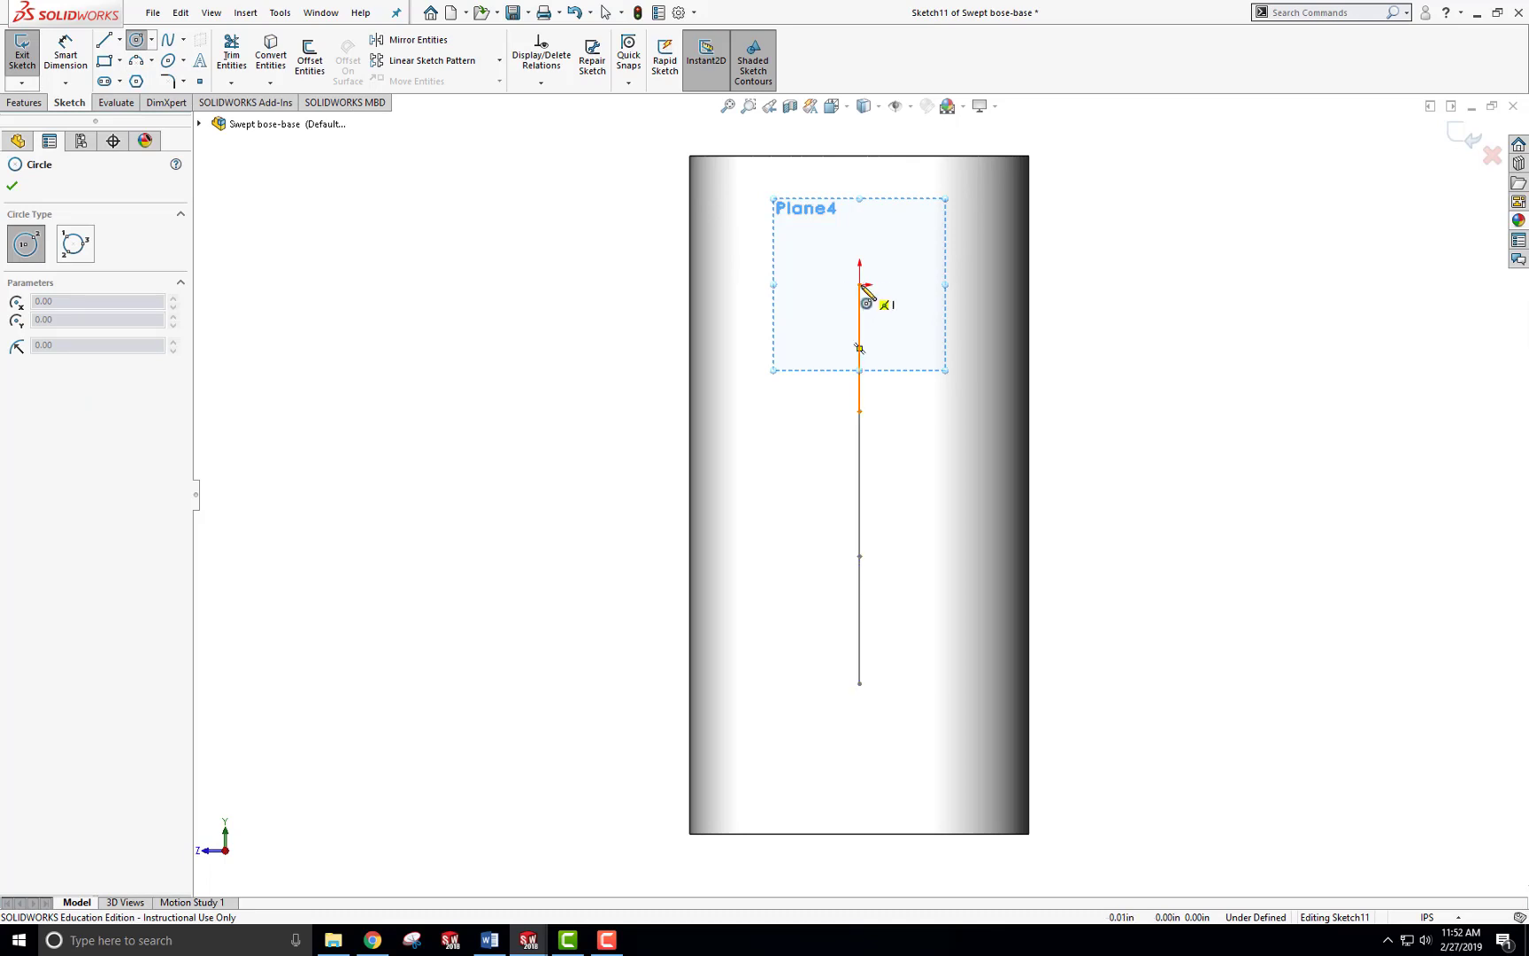
left_click(860, 285)
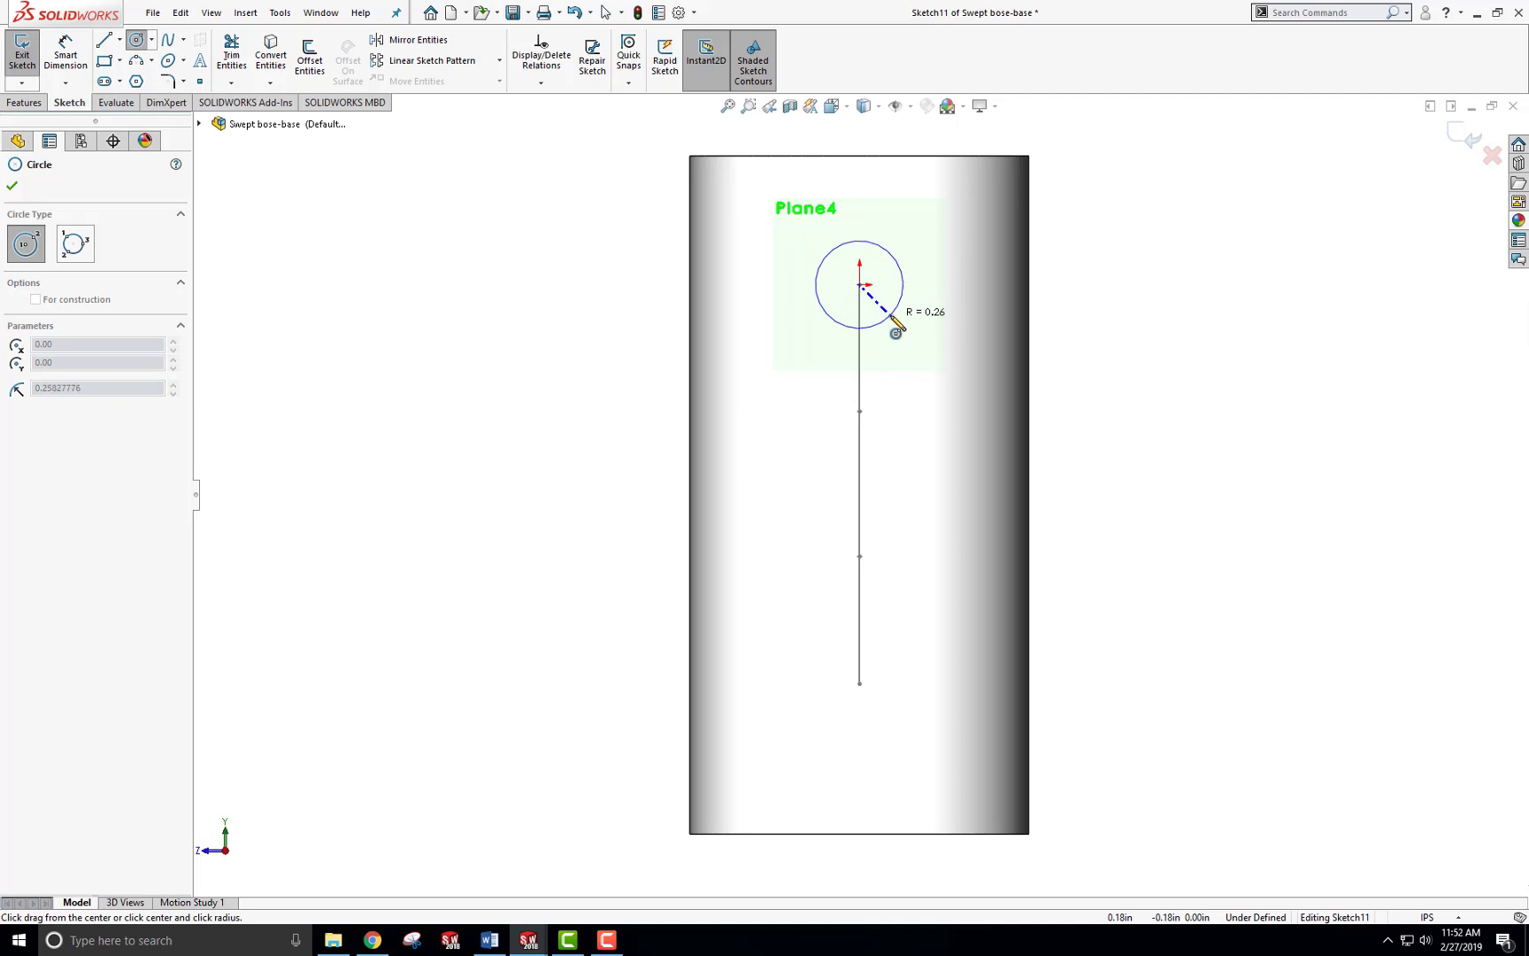
left_click(899, 331)
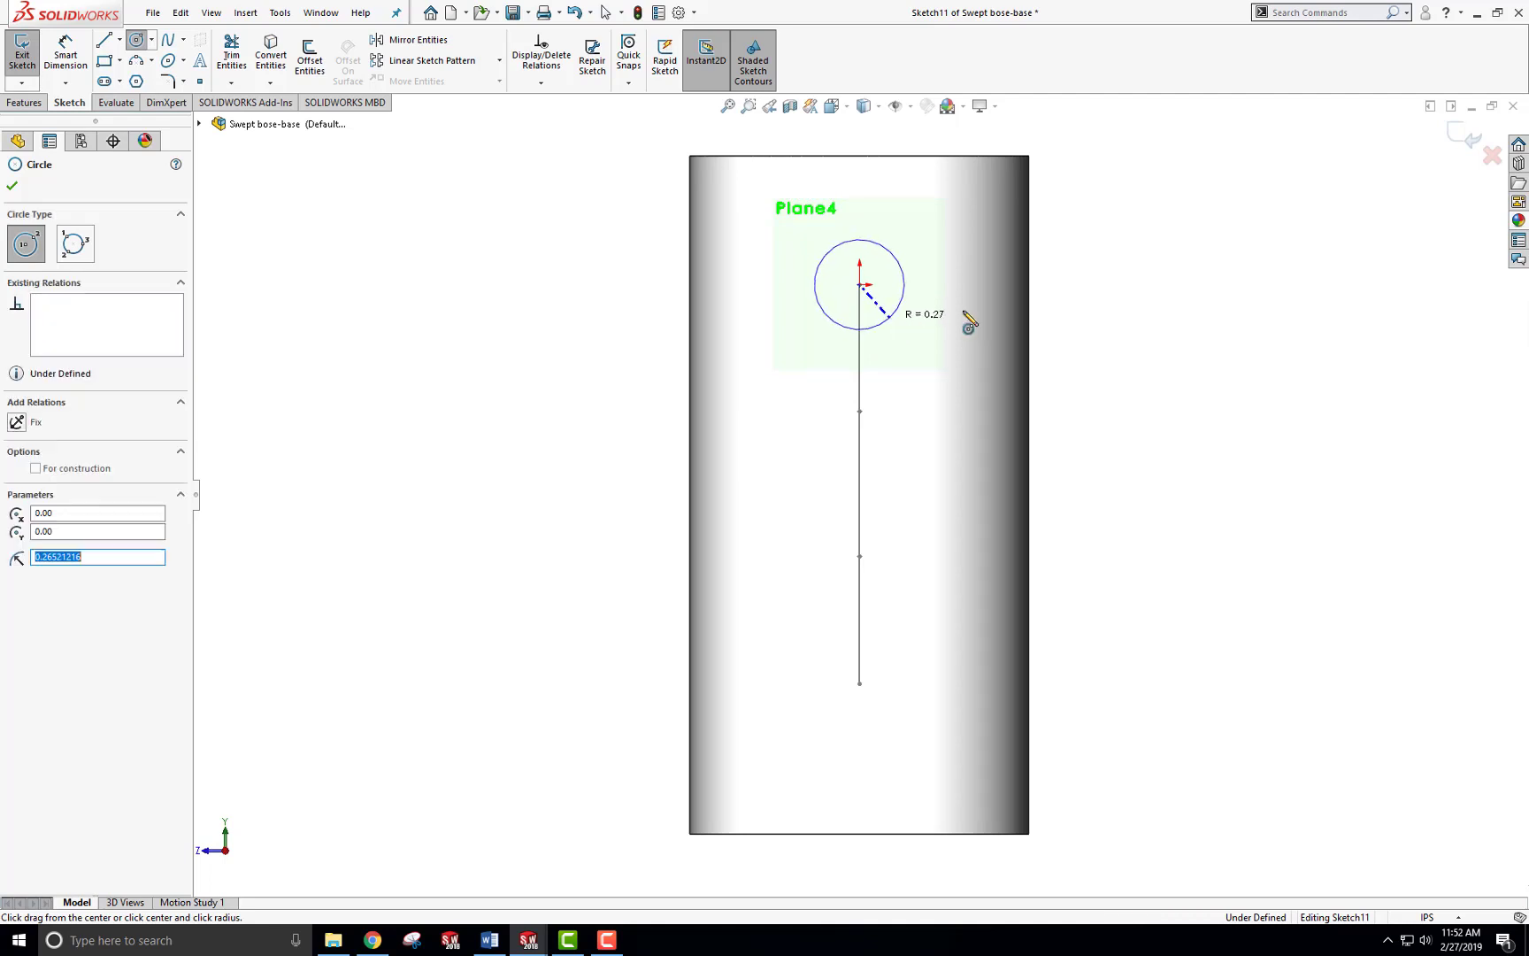
key("Escape")
Dimension the circle's diameter as 0.5 in and finish the profile sketch.
left_click(901, 301)
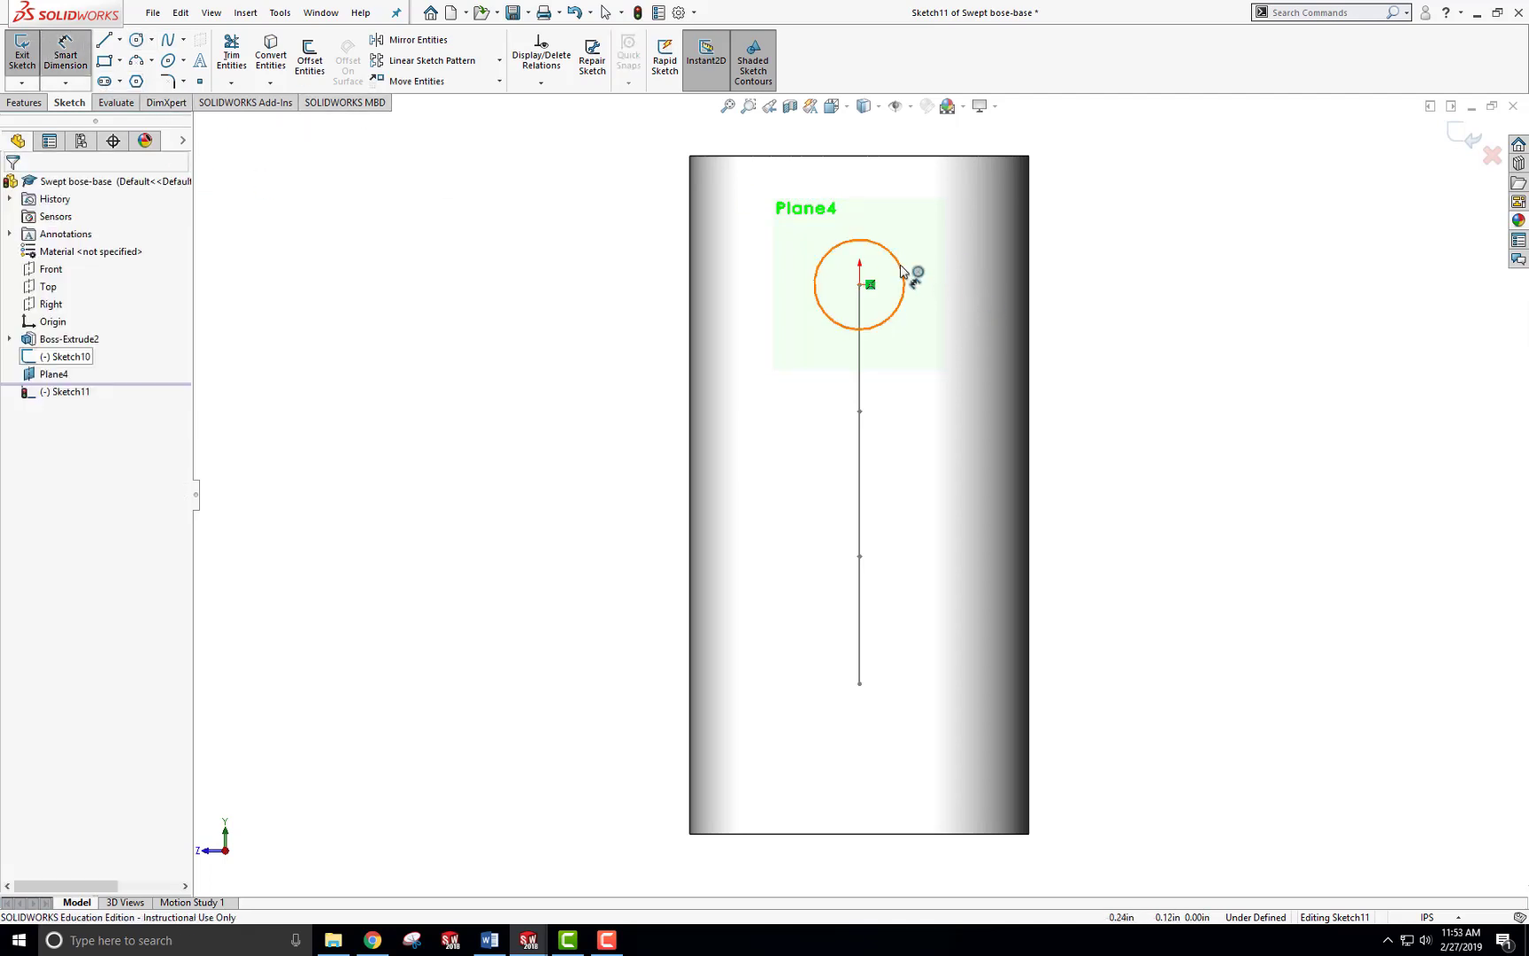
left_click(971, 194)
type("0.5")
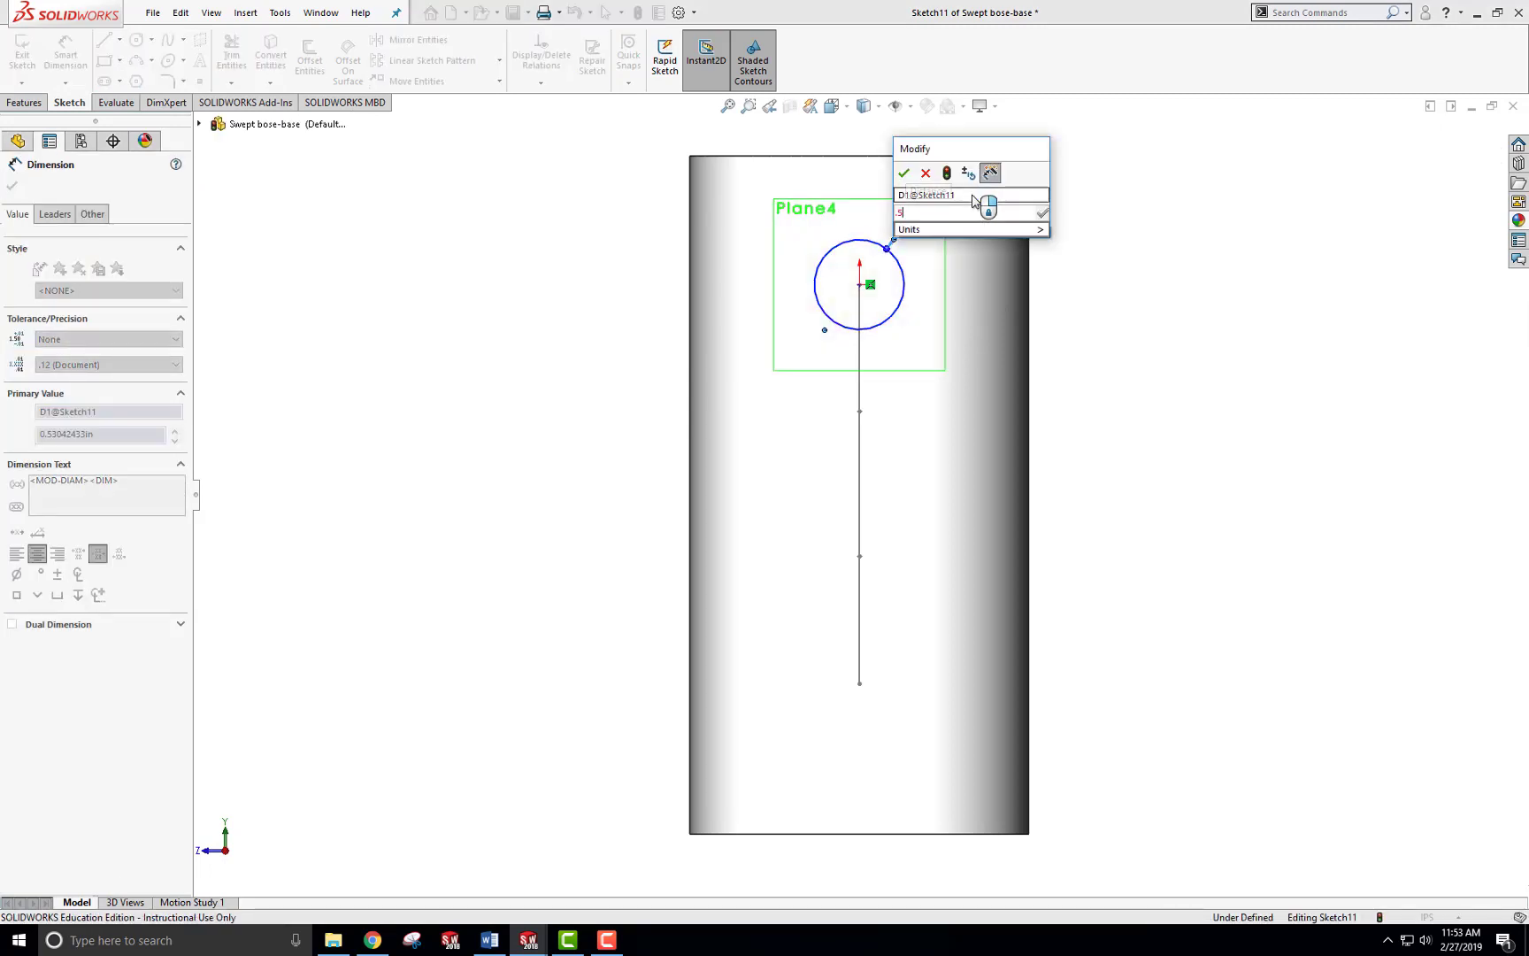
key("Return")
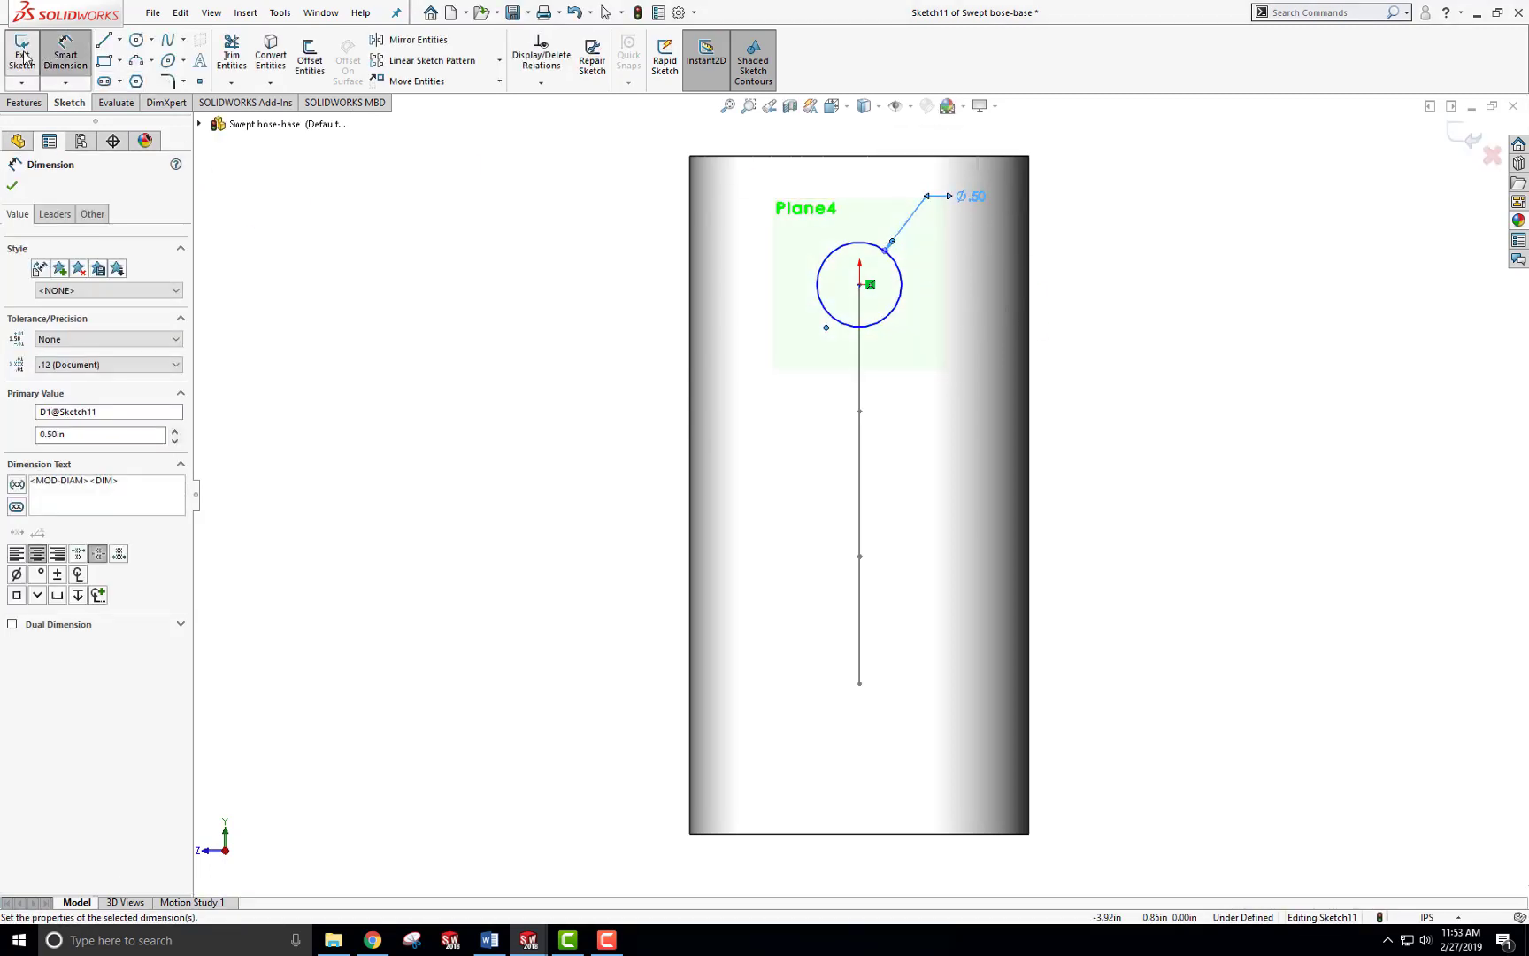
left_click(409, 343)
key("ctrl+b")
mouse_move(410, 343)
middle_mouse_down()
mouse_move(457, 291)
mouse_move(513, 335)
mouse_move(563, 331)
mouse_move(574, 297)
mouse_move(573, 376)
mouse_move(588, 372)
middle_mouse_up()
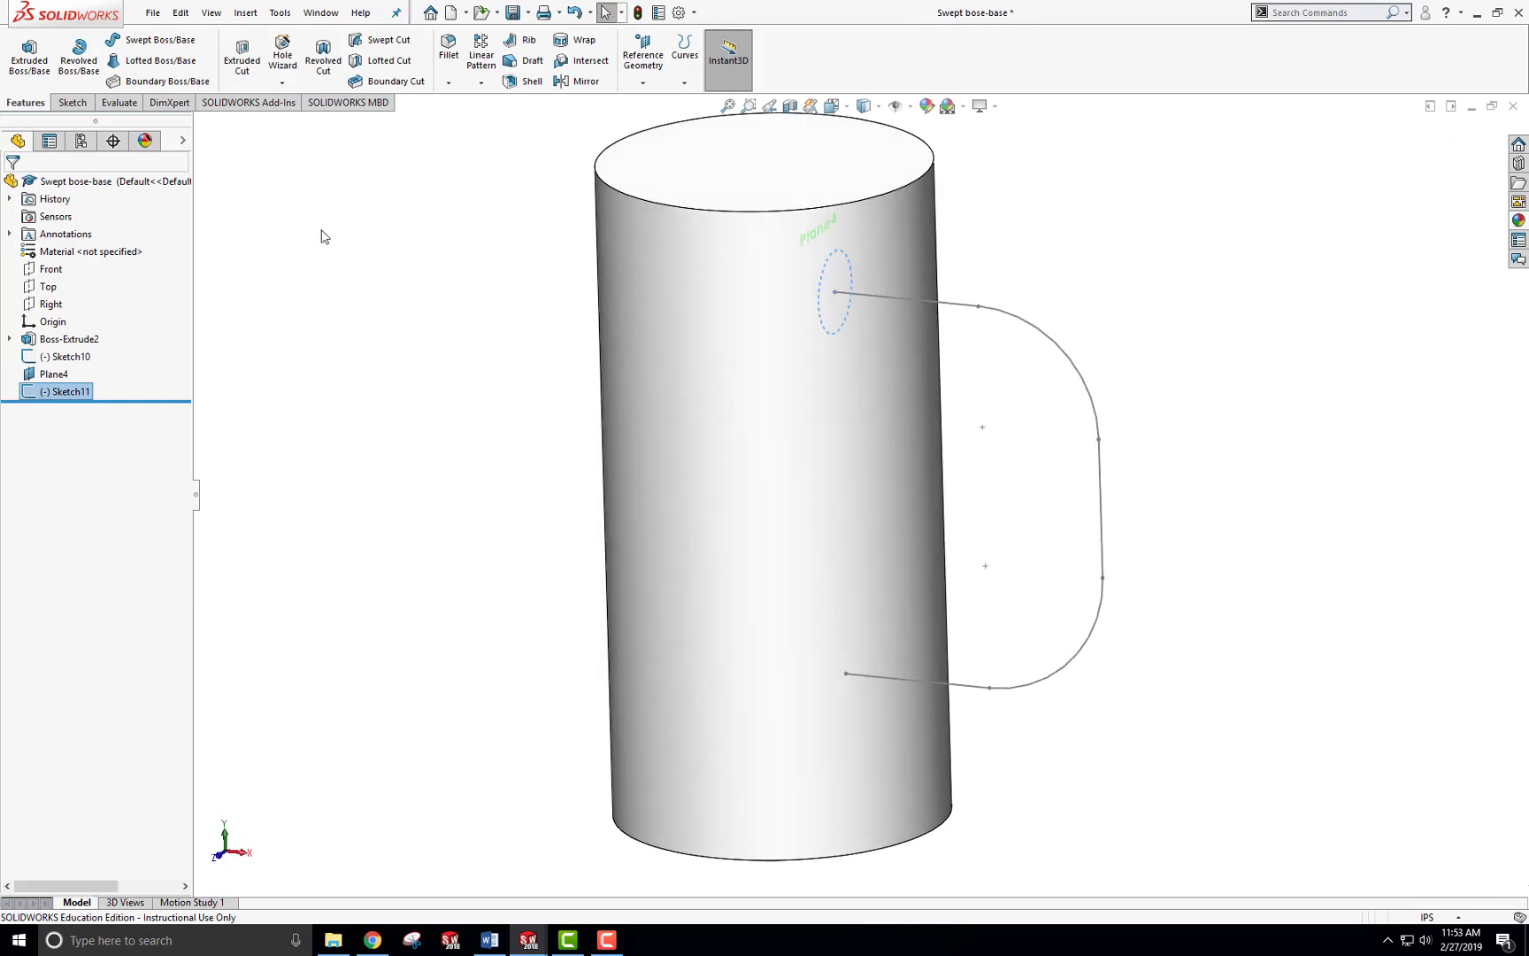
Create a Swept Boss/Base of the circle sketch along the filleted handle path to form the mug handle.
left_click(155, 39)
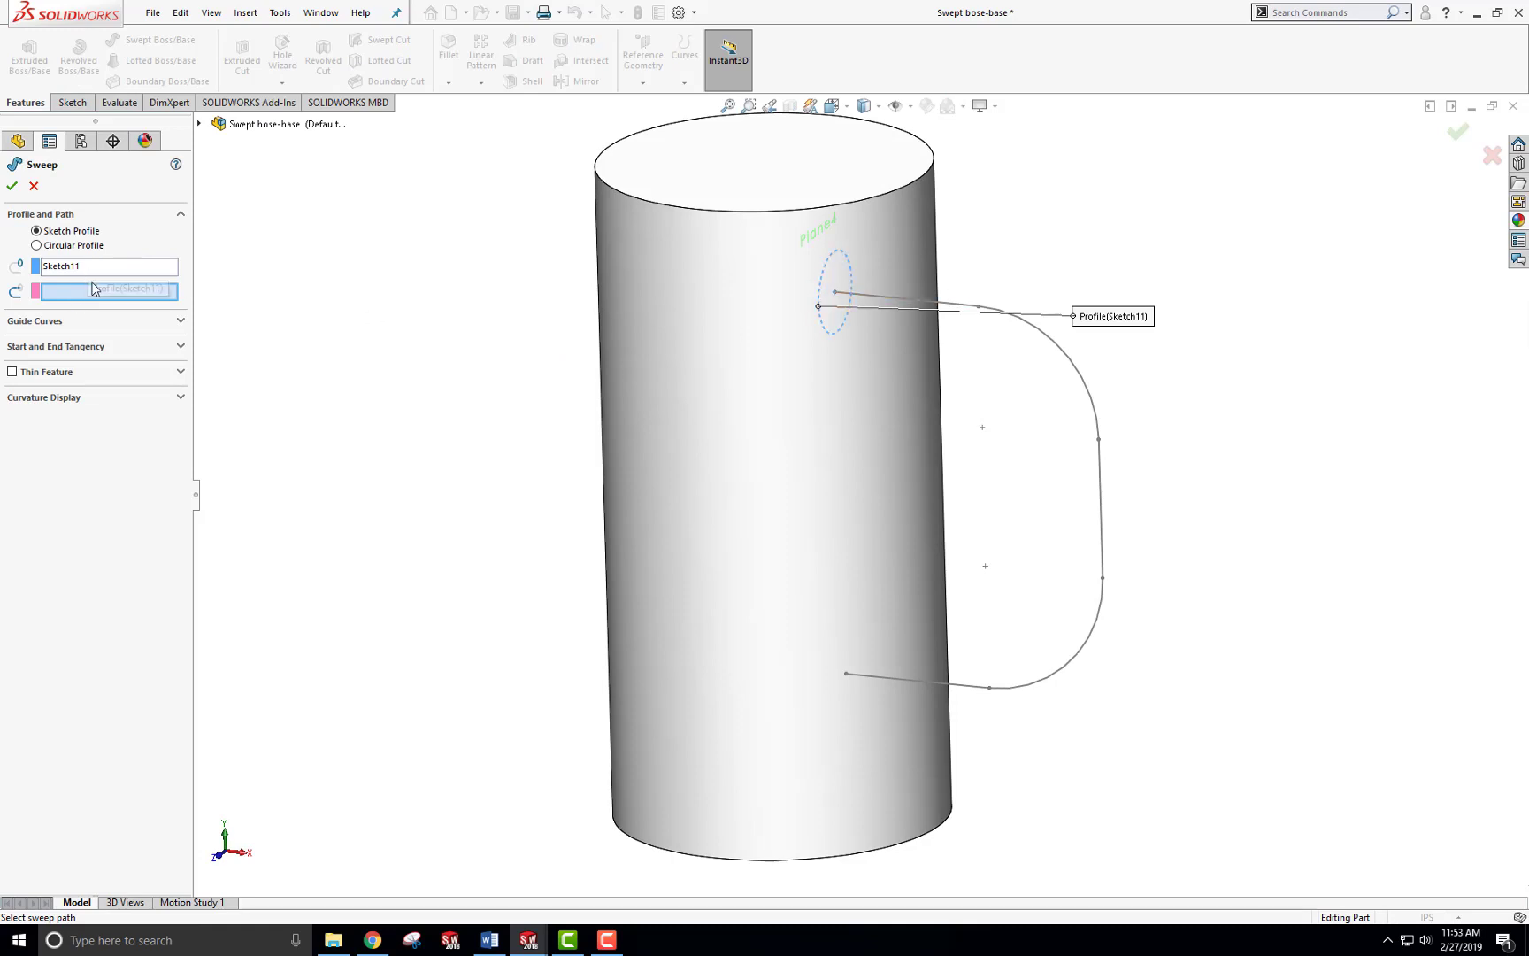
left_click(961, 305)
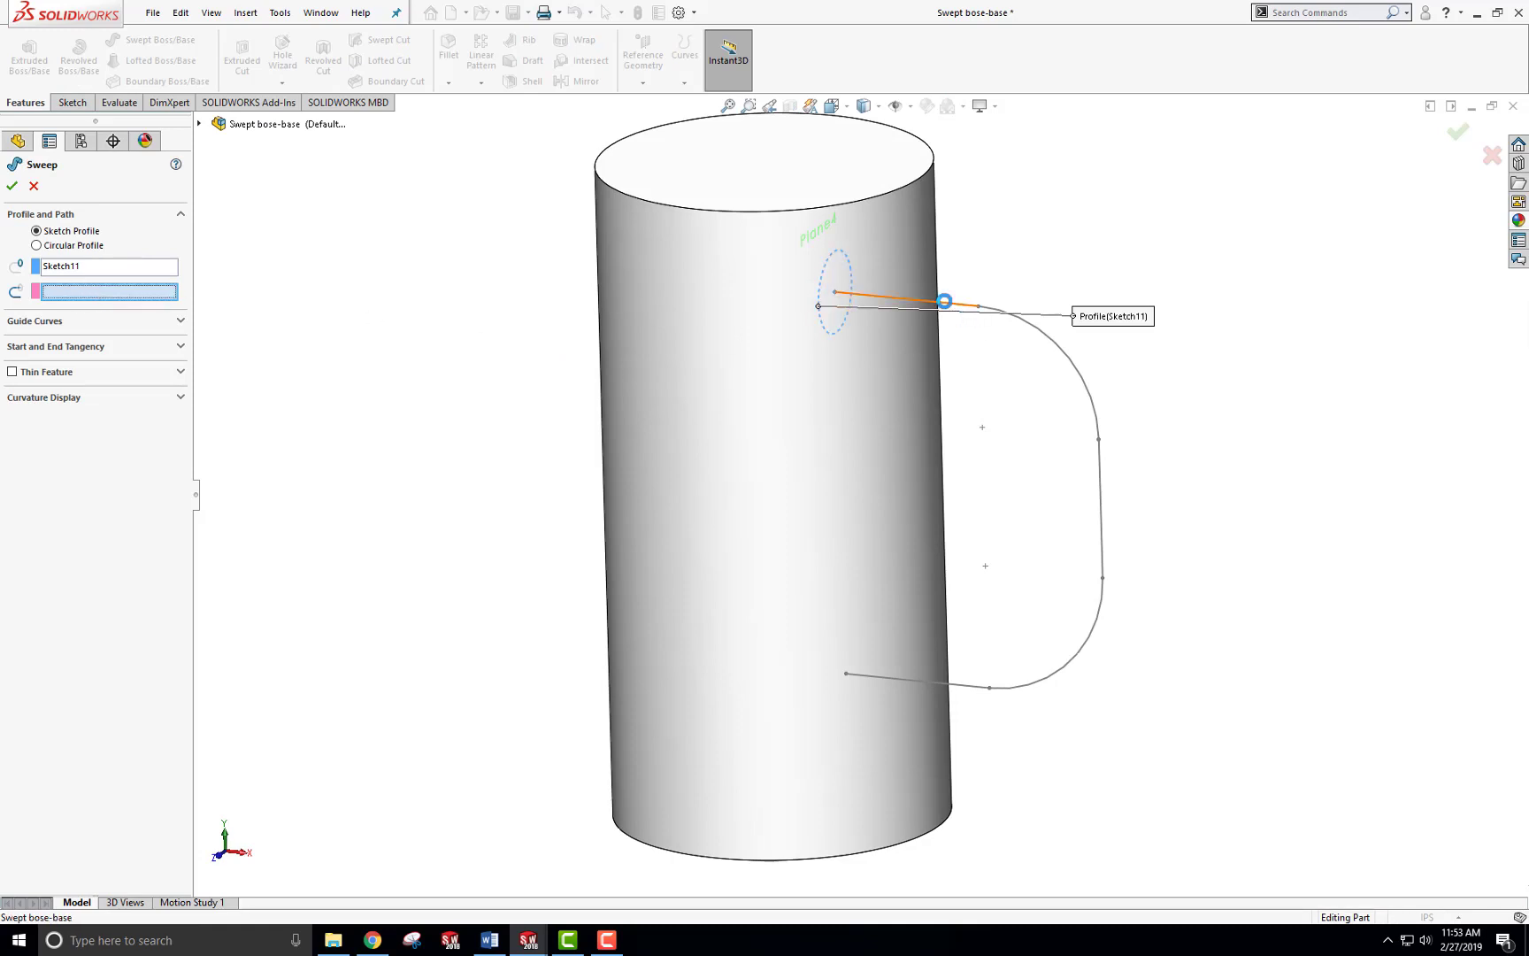
left_click(14, 188)
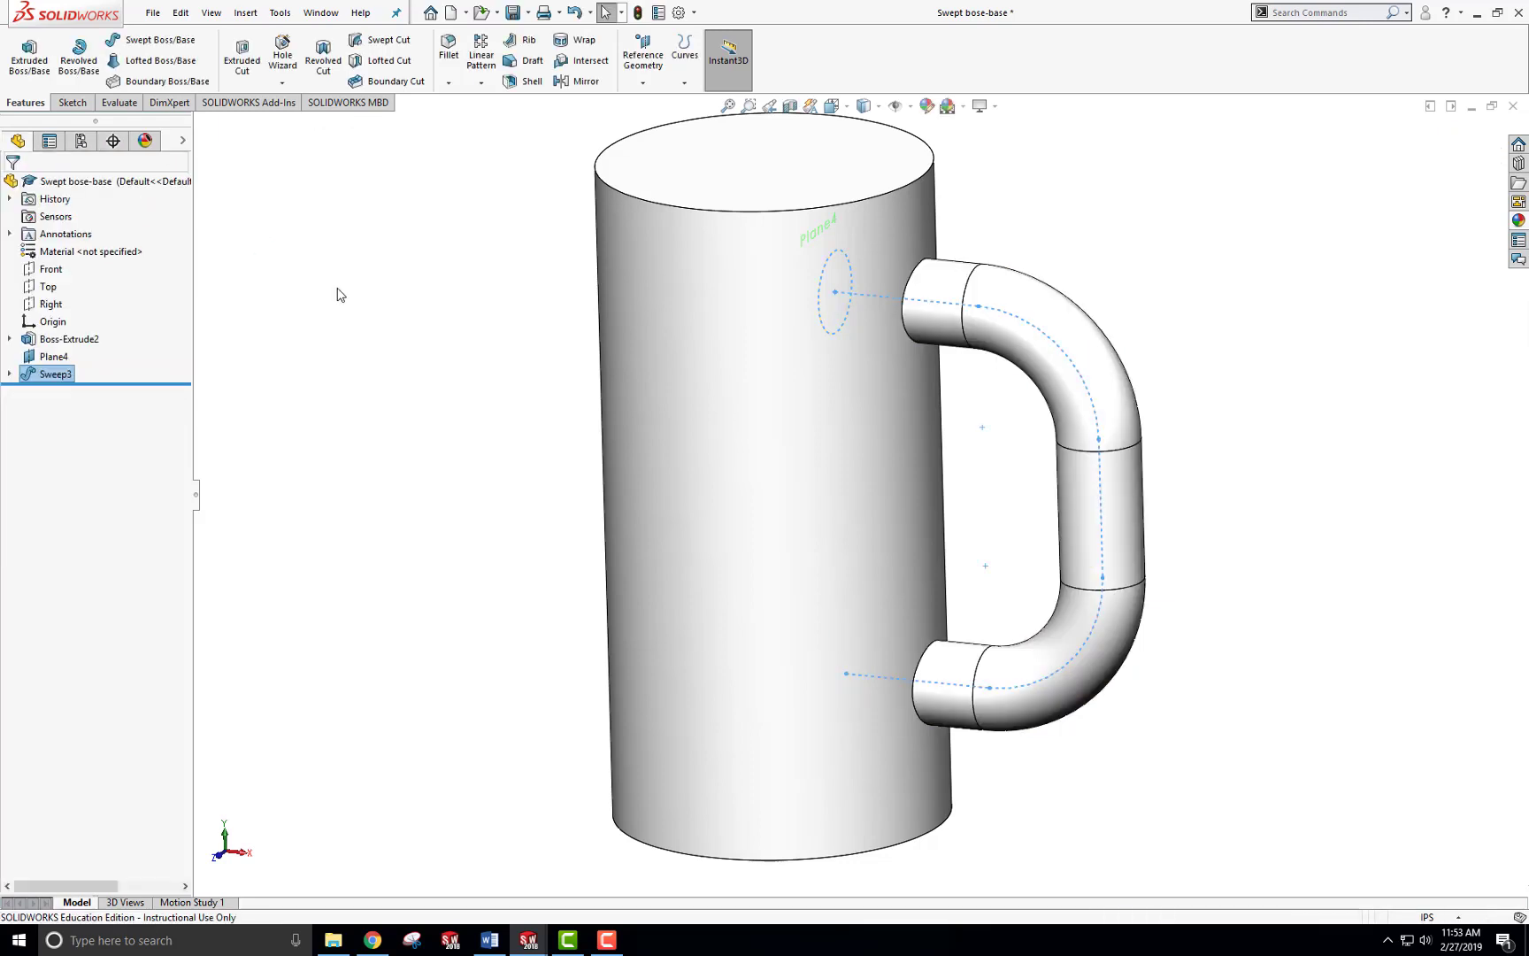
mouse_move(393, 356)
middle_mouse_down()
mouse_move(410, 256)
mouse_move(512, 331)
mouse_move(413, 345)
mouse_move(427, 323)
mouse_move(423, 365)
mouse_move(413, 335)
mouse_move(427, 369)
middle_mouse_up()
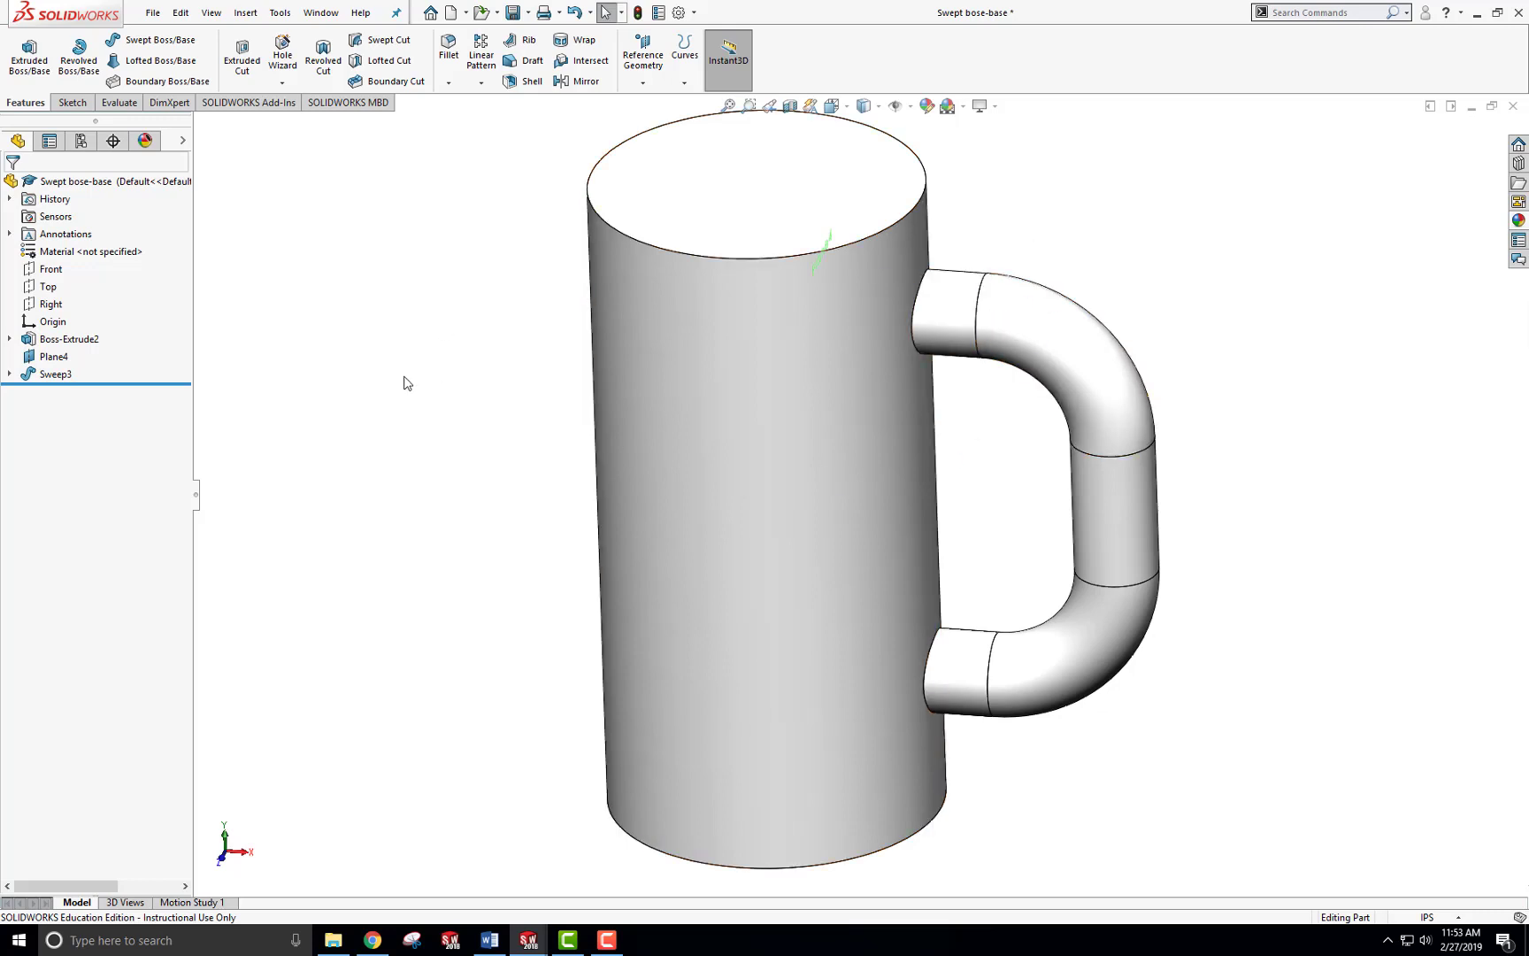
middle_click_drag(402, 379, 459, 326)
scroll(459, 325, "up", 3)
scroll(518, 277, "down", 2)
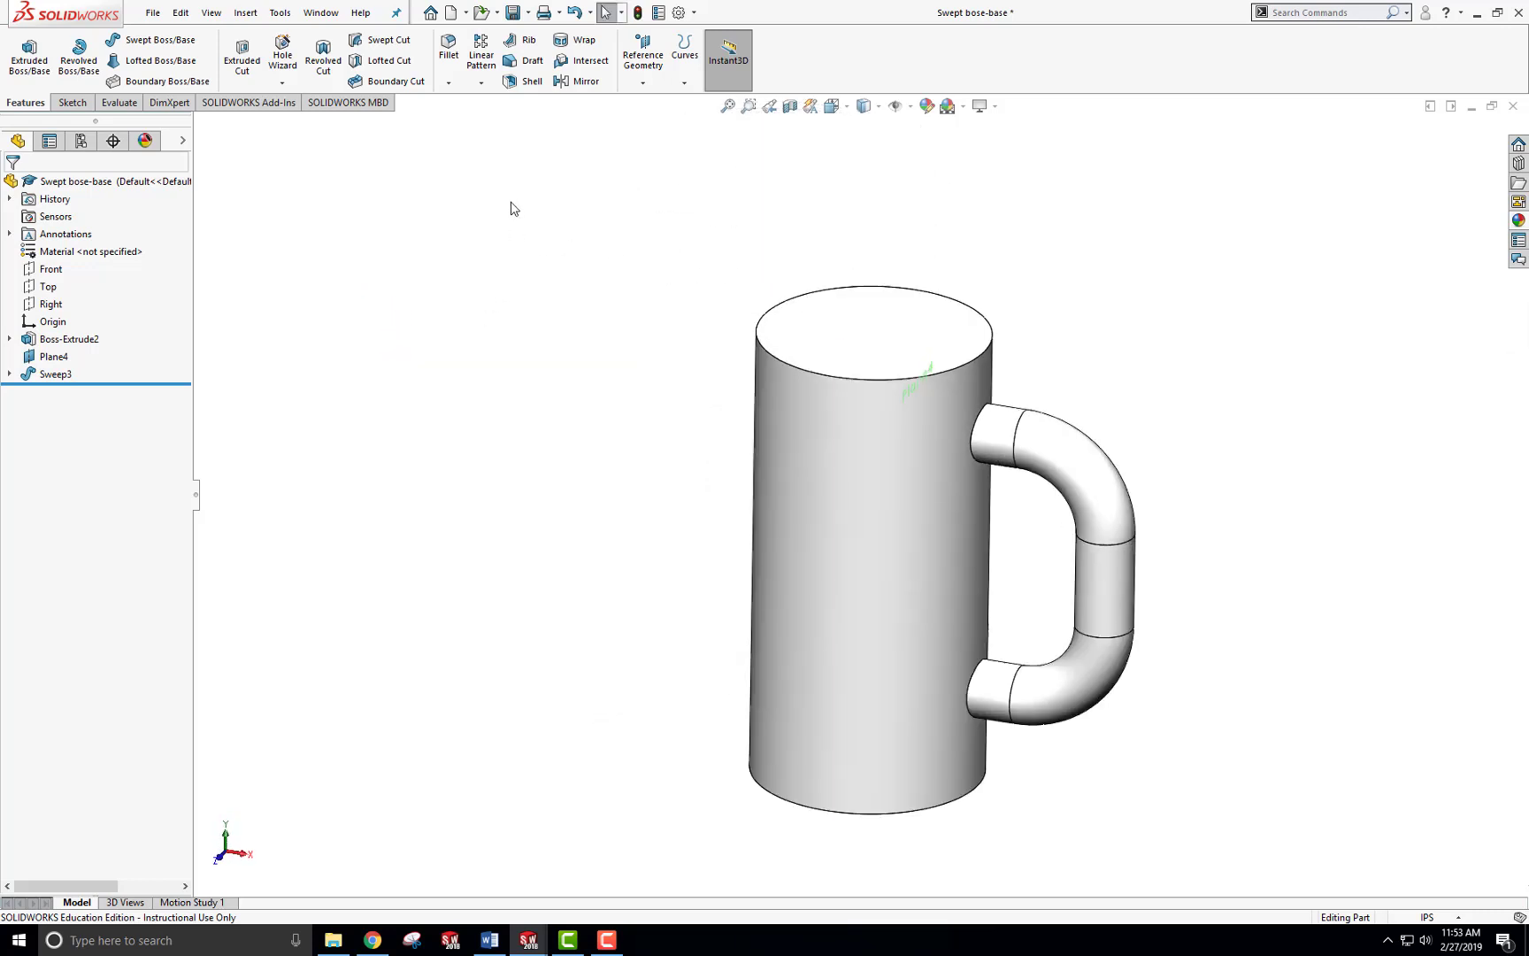
Shell the mug with a 0.05 in wall thickness, removing the cylinder's top face.
left_click(528, 81)
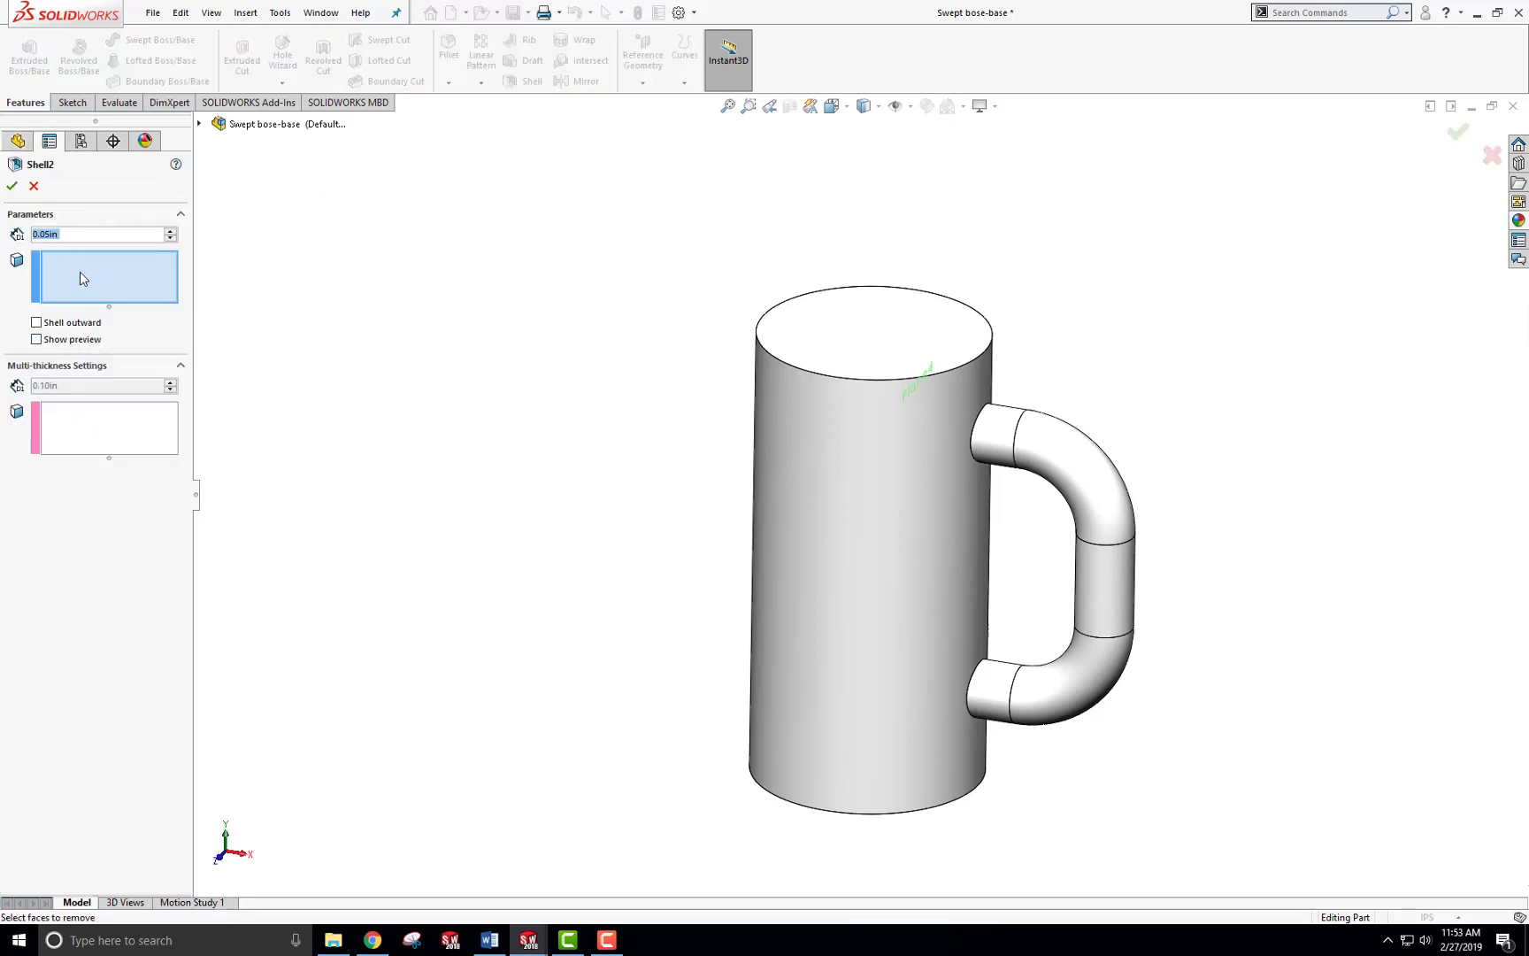
left_click(856, 326)
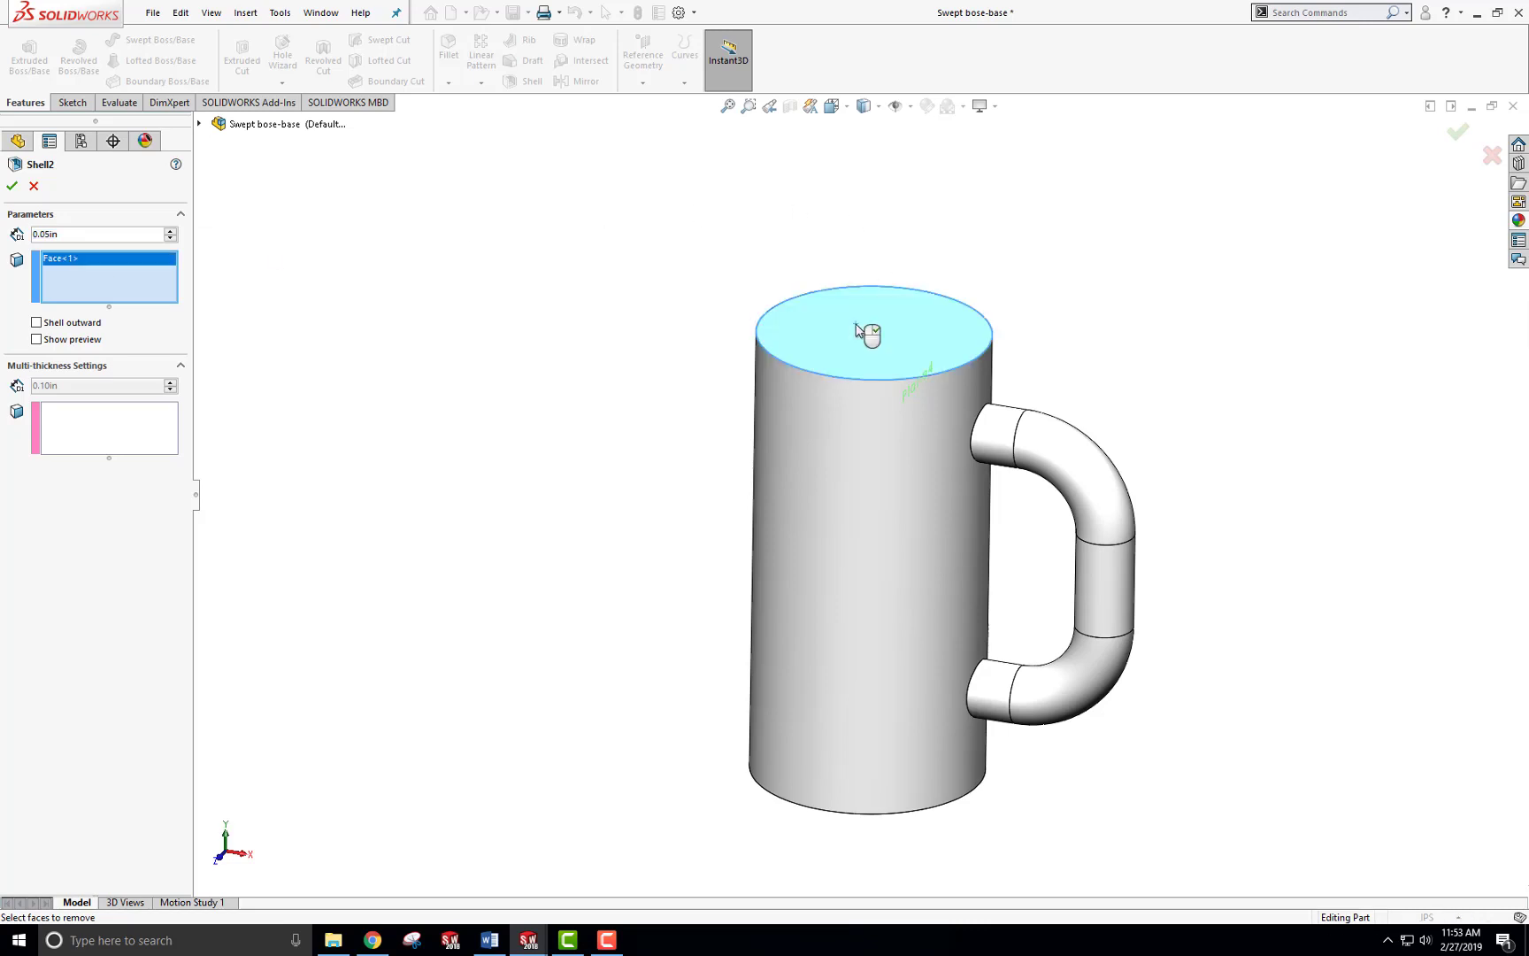
left_click(13, 186)
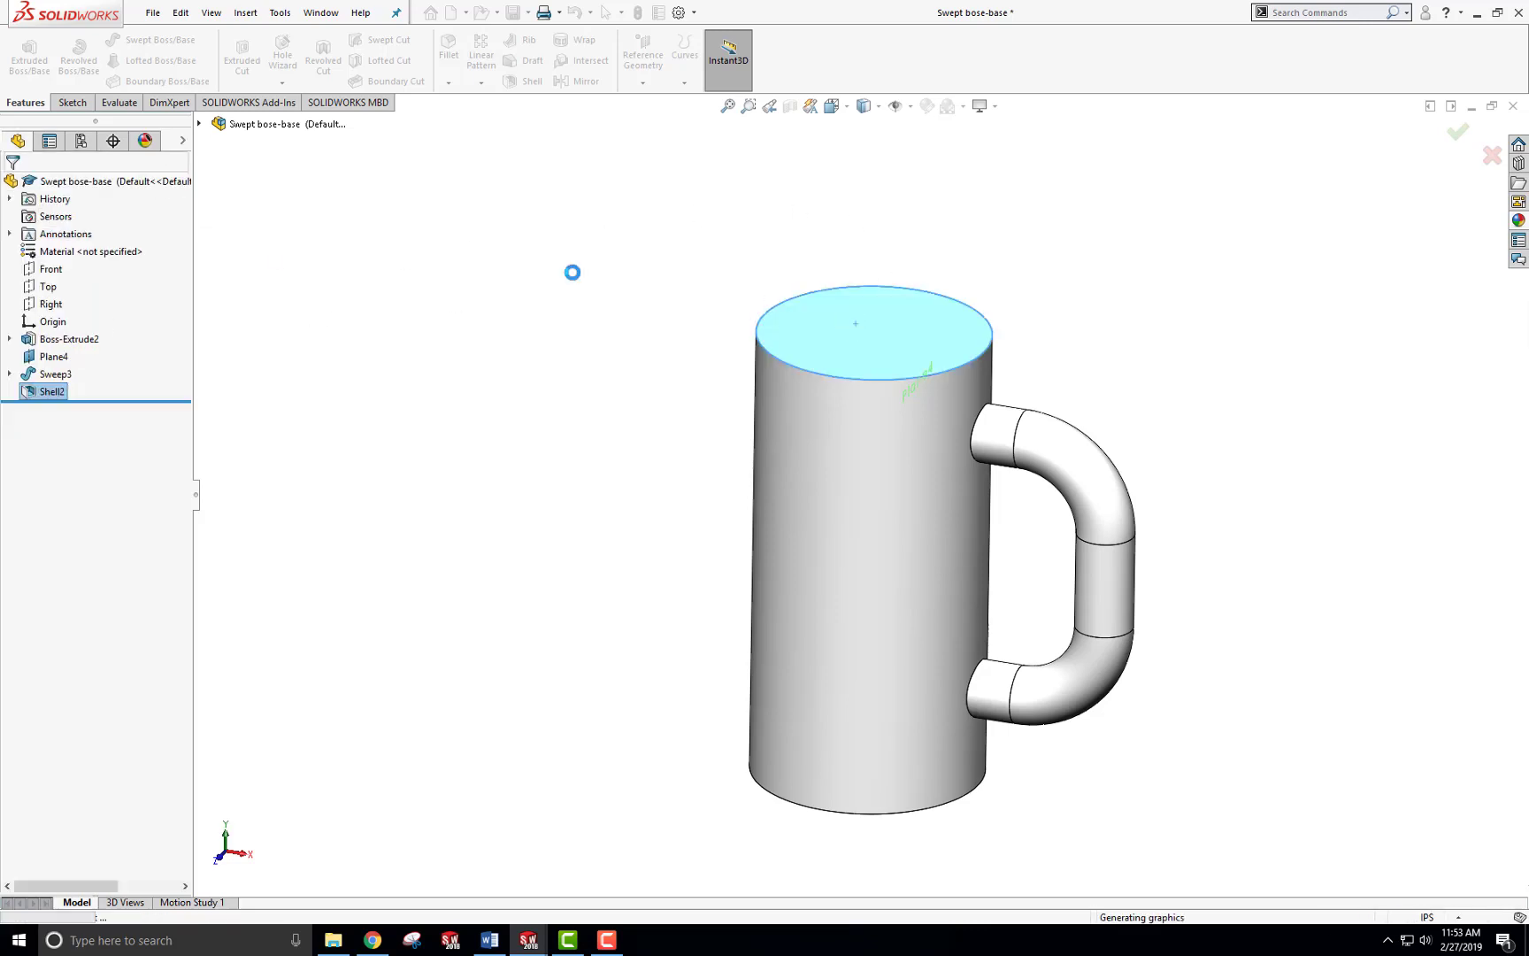
middle_click_drag(638, 250, 539, 549)
Edit the shell feature to add the mug's bottom face to the faces to remove.
left_click(47, 396)
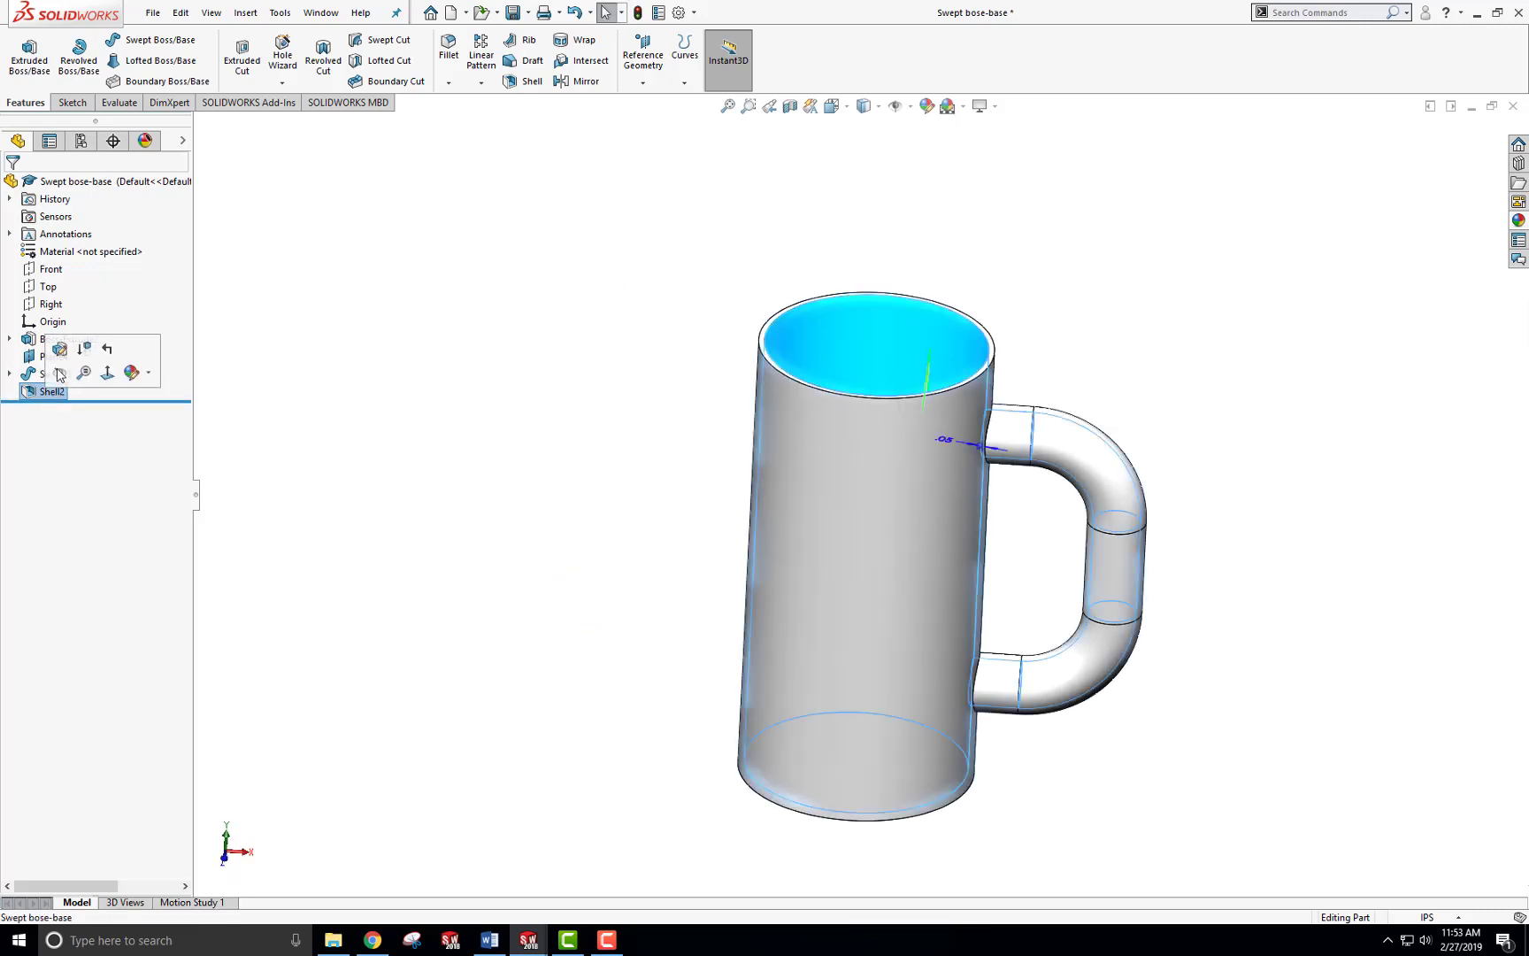
left_click(47, 346)
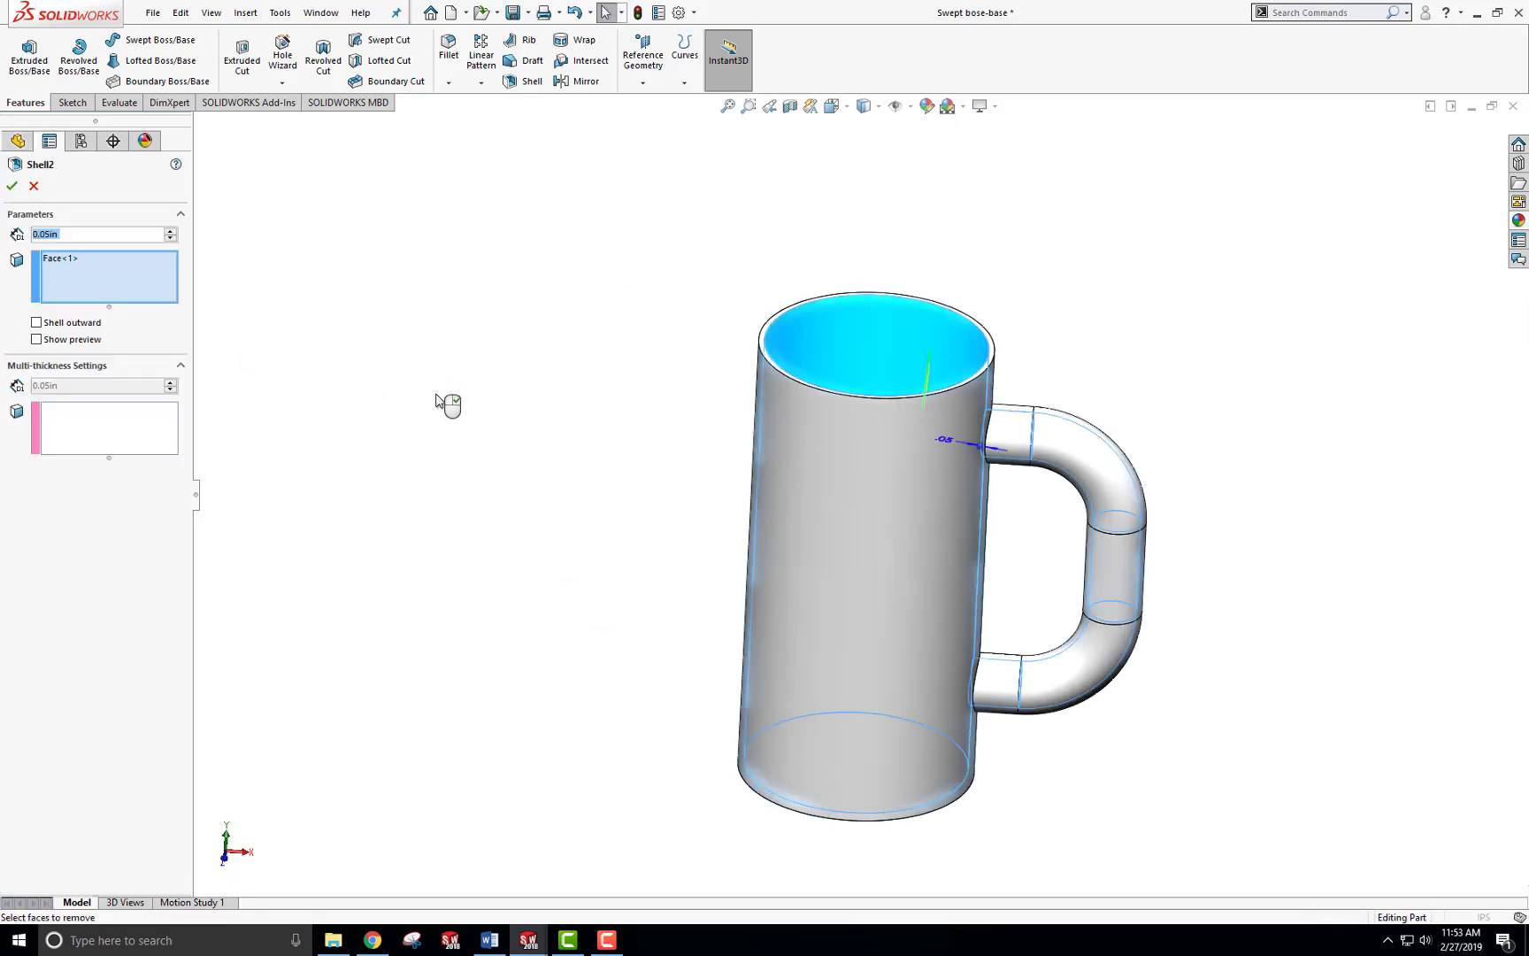
middle_click_drag(476, 590, 502, 355)
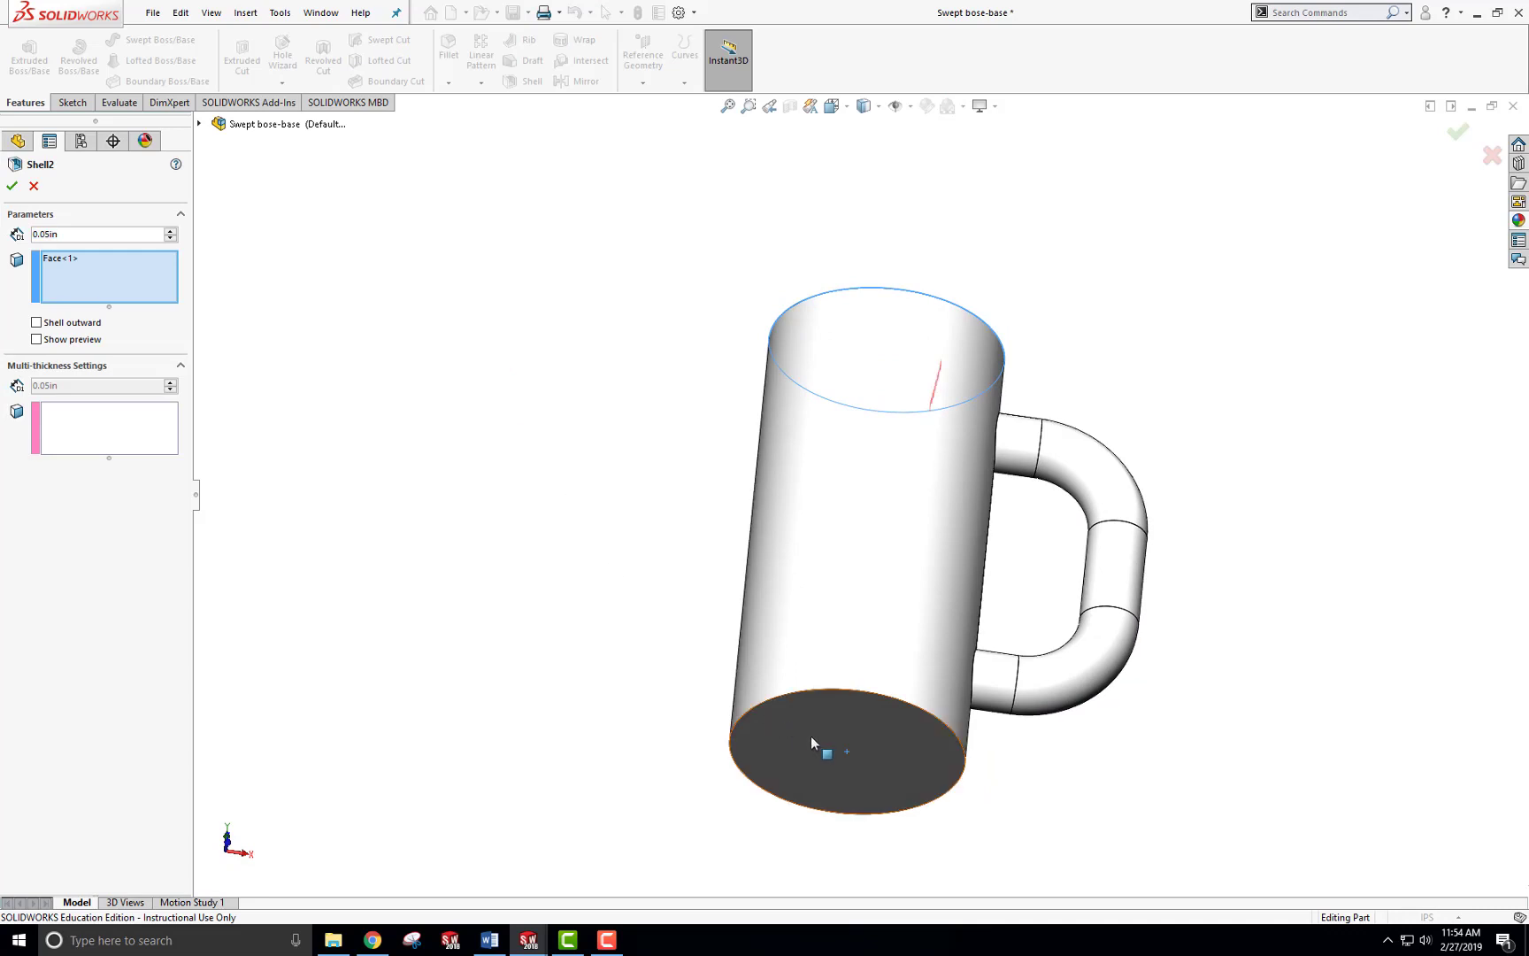
left_click(811, 736)
middle_click_drag(573, 414, 499, 499)
left_click(12, 186)
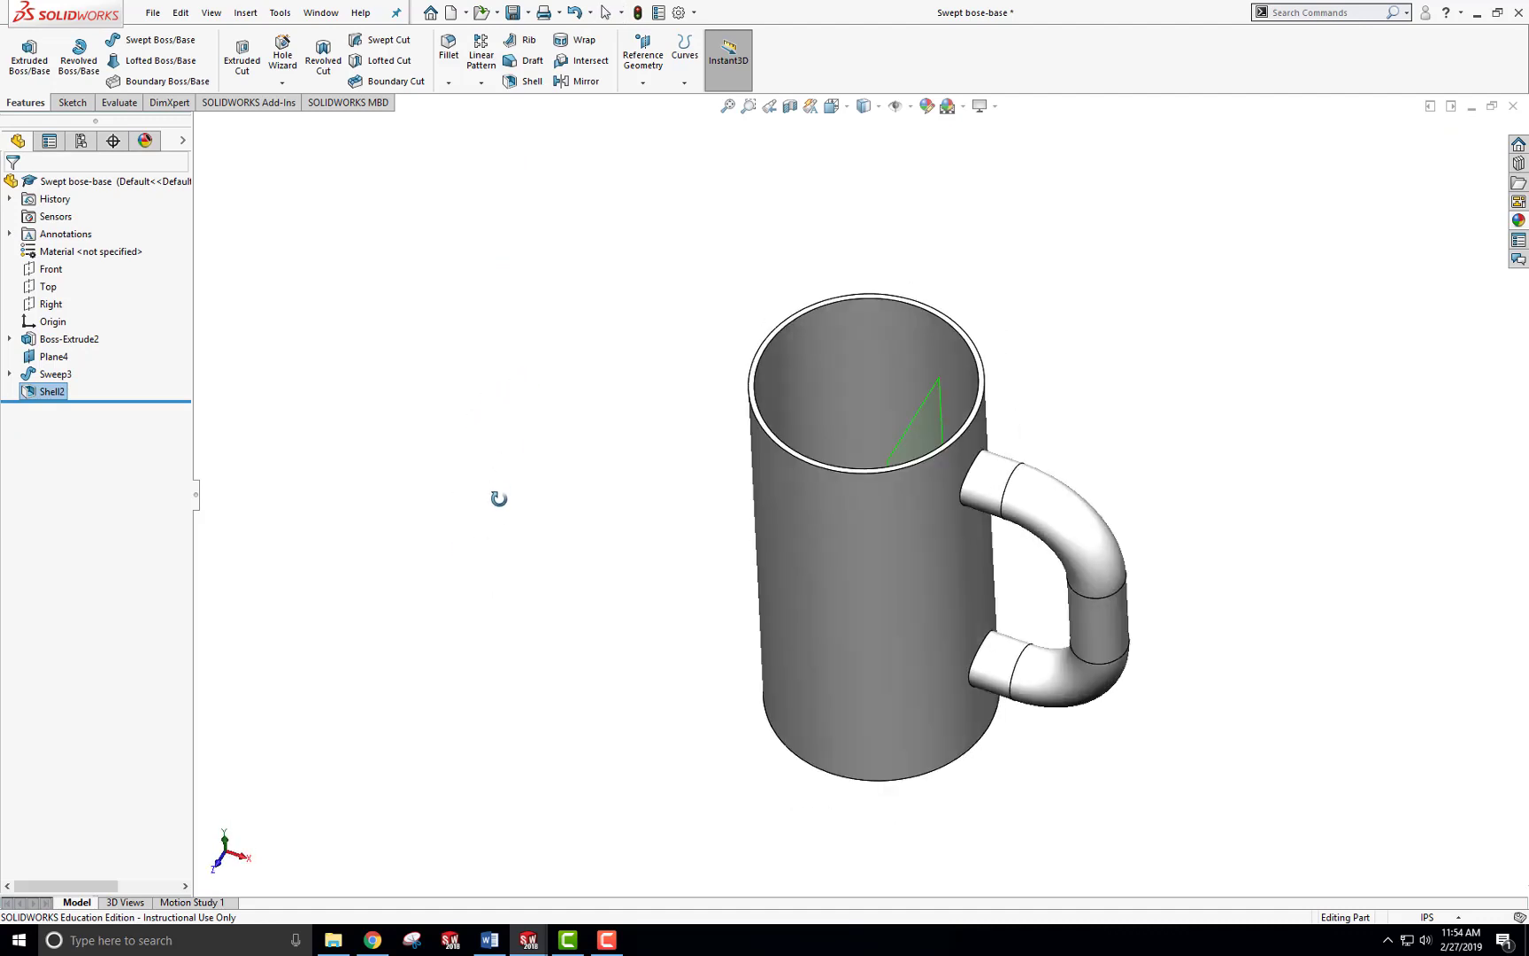
Edit the shell again and delete the bottom face from the faces to remove, keeping only the top face selected.
left_click(48, 392)
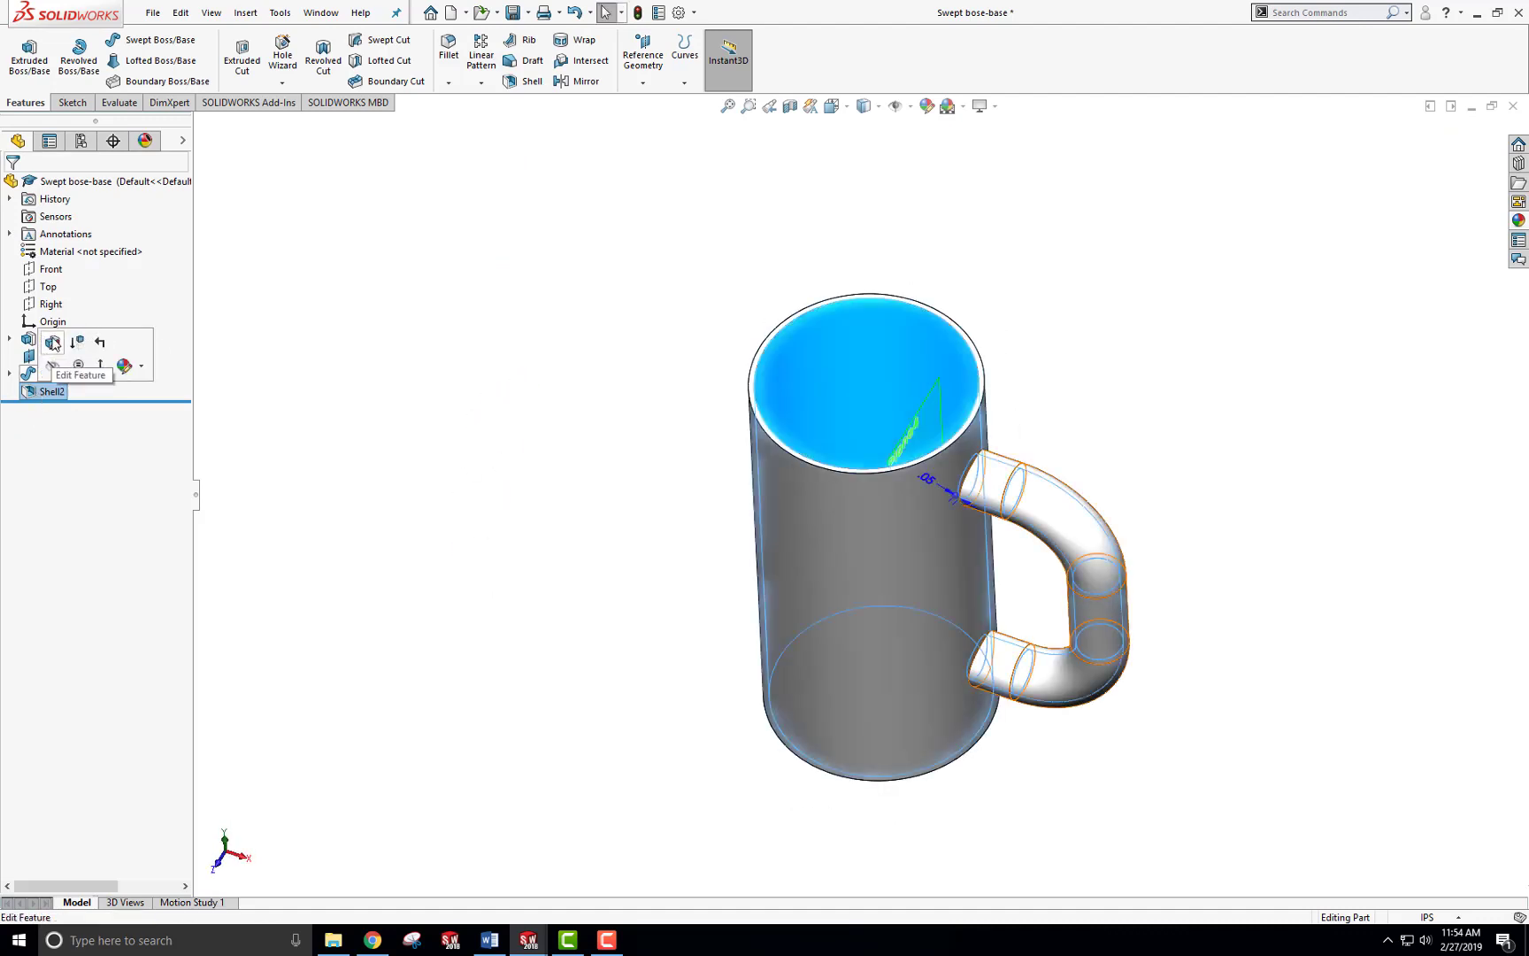
left_click(53, 343)
left_click(75, 275)
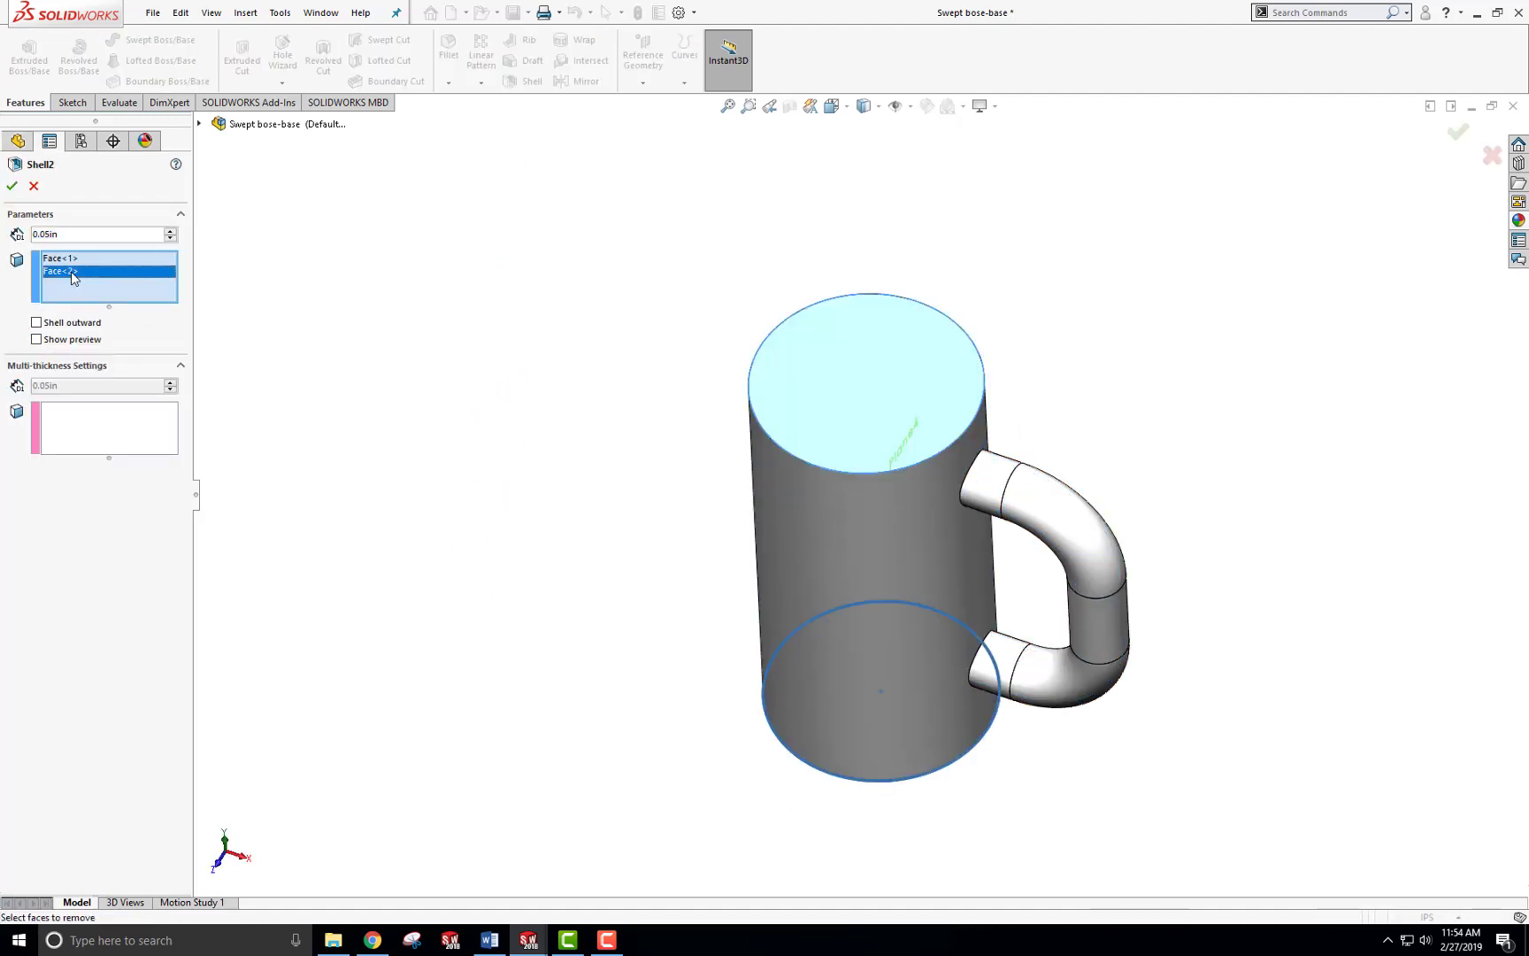
right_click(70, 275)
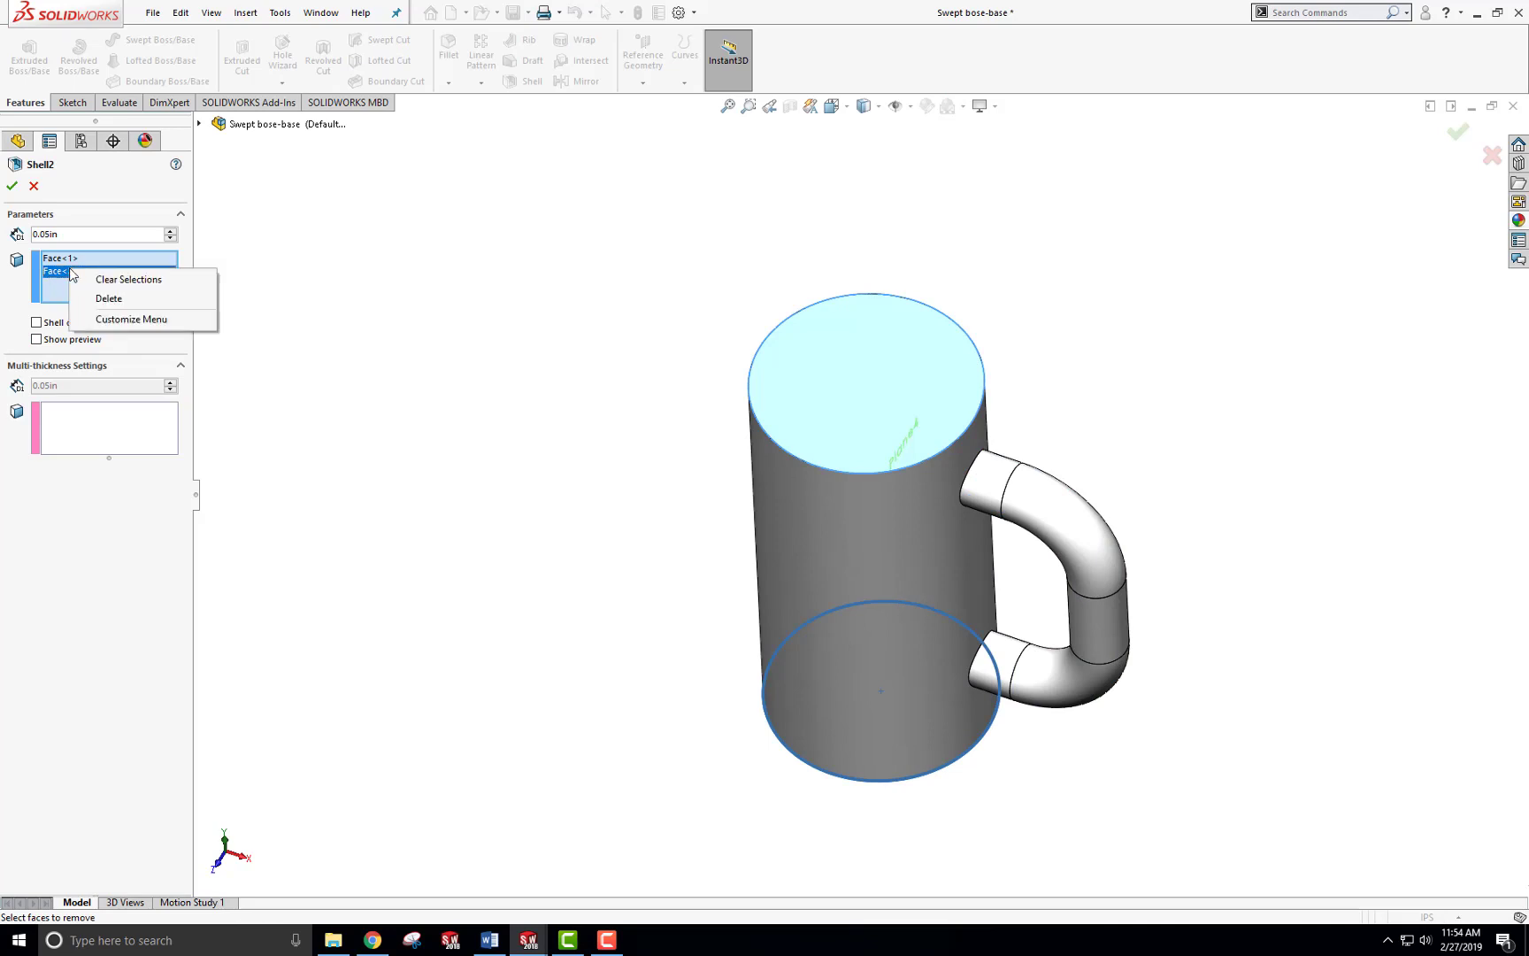
left_click(113, 299)
left_click(11, 184)
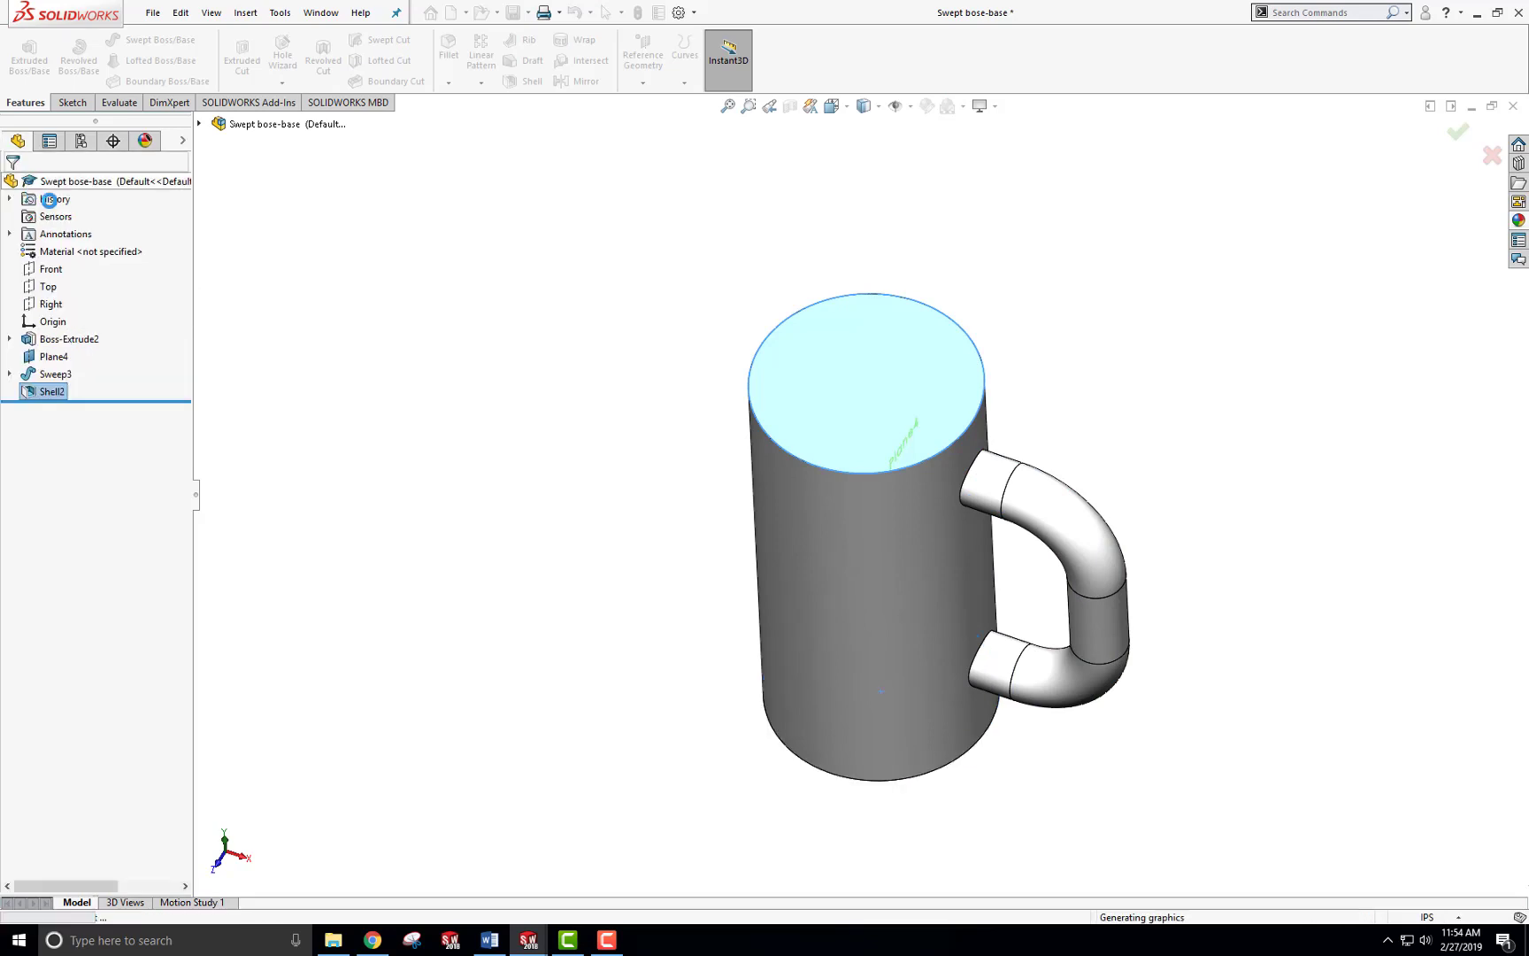
middle_click_drag(468, 351, 273, 307)
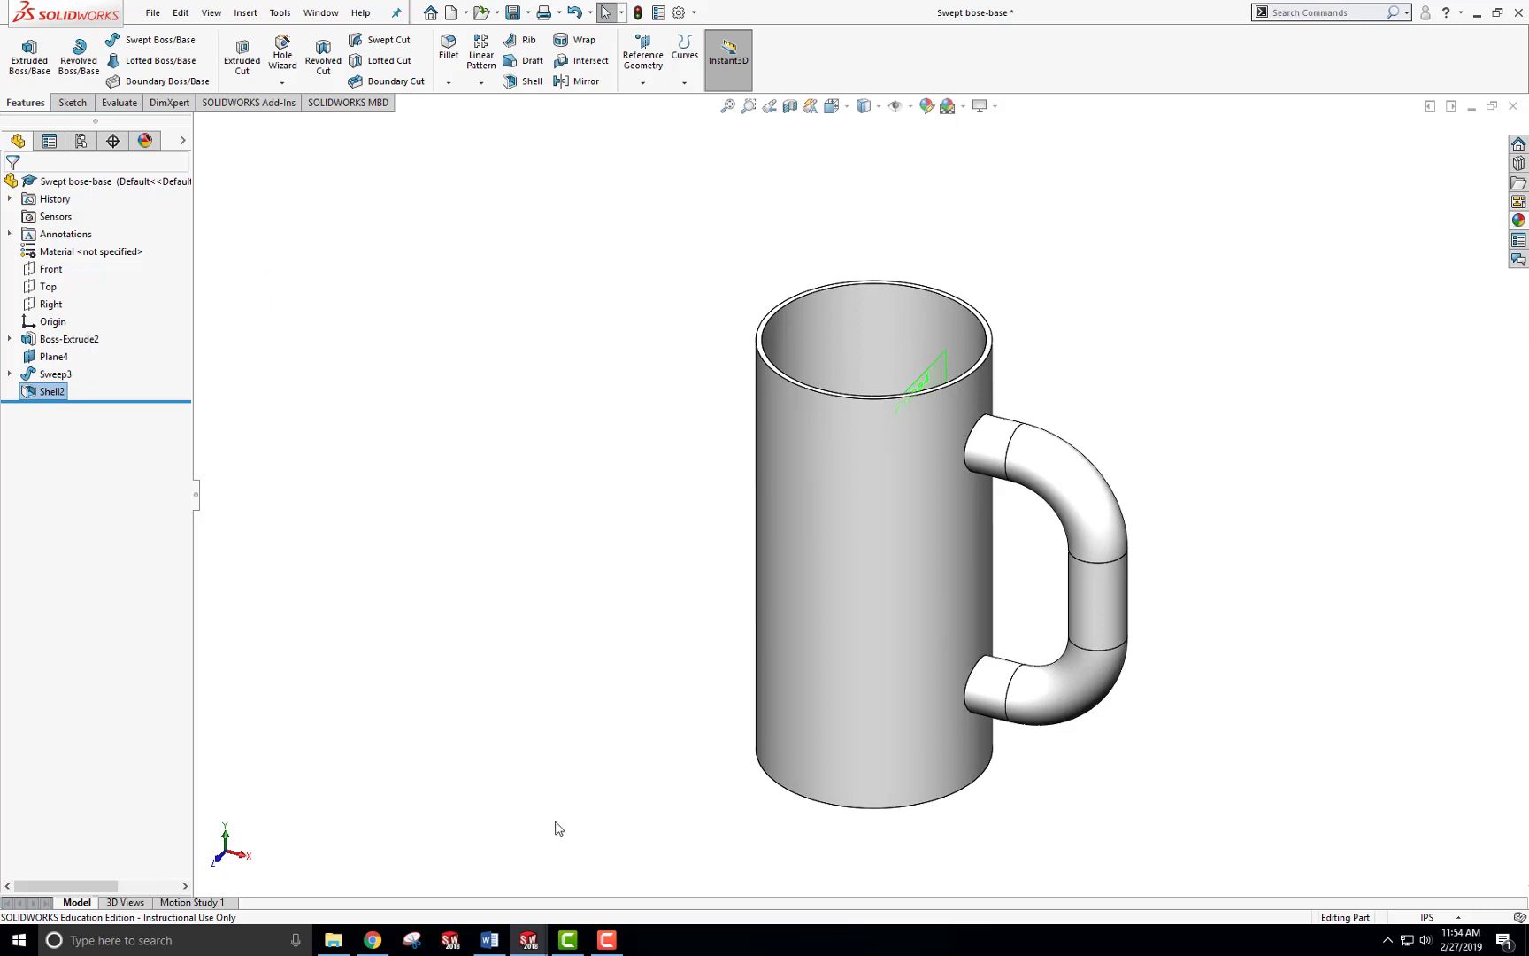
Switch to the open part Swept cut 1 containing the solid cylinder.
left_click(527, 940)
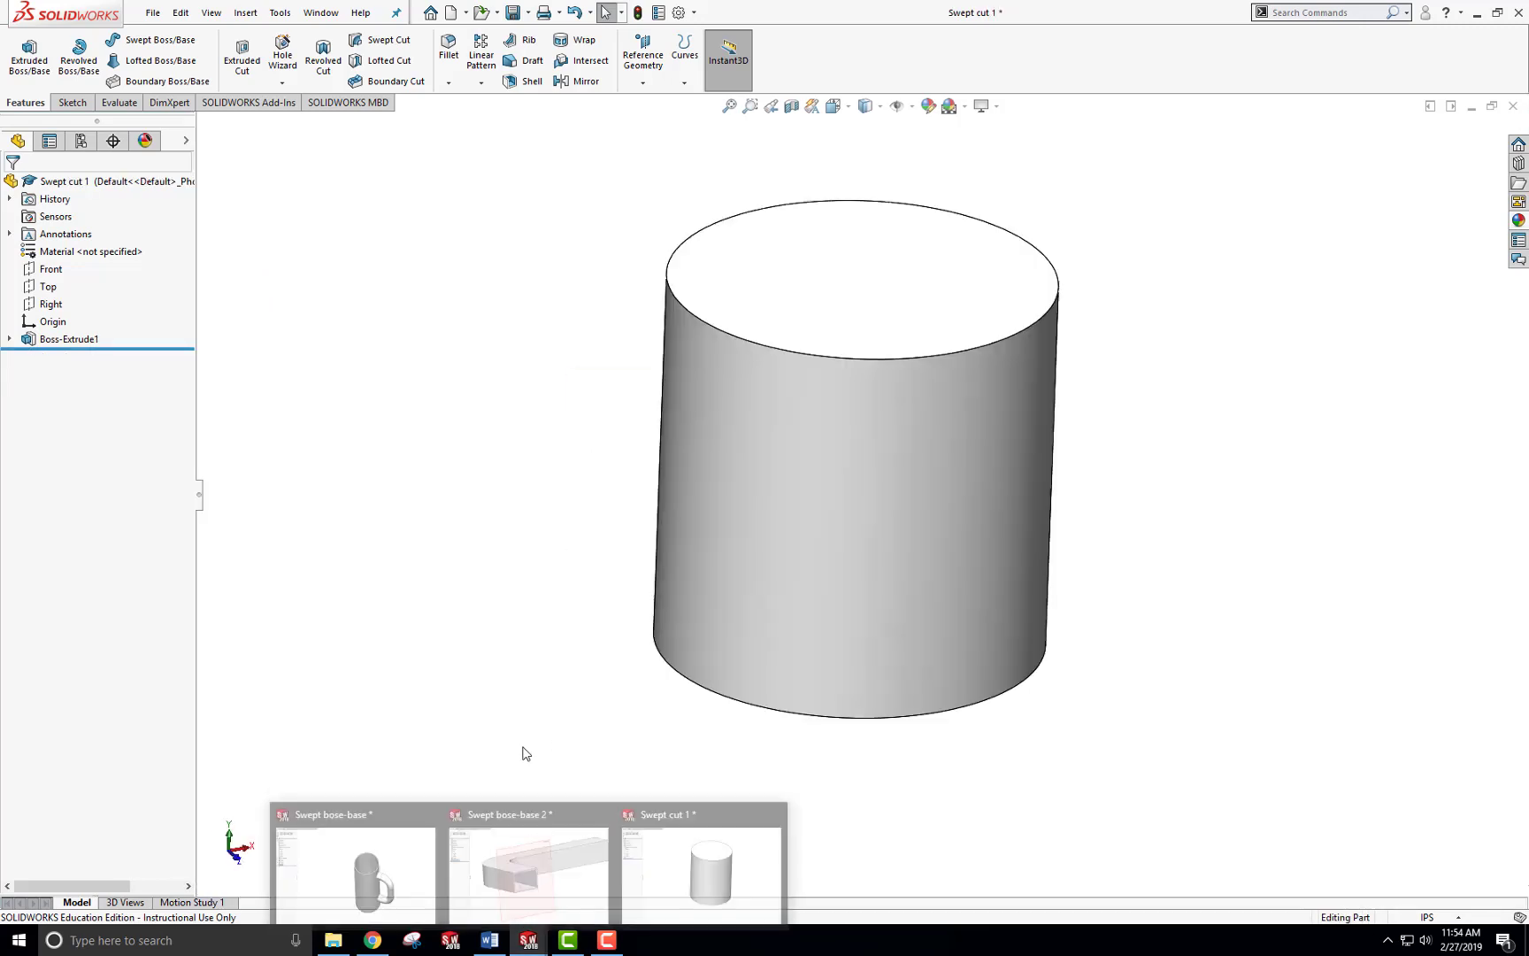
middle_click_drag(637, 345, 583, 297)
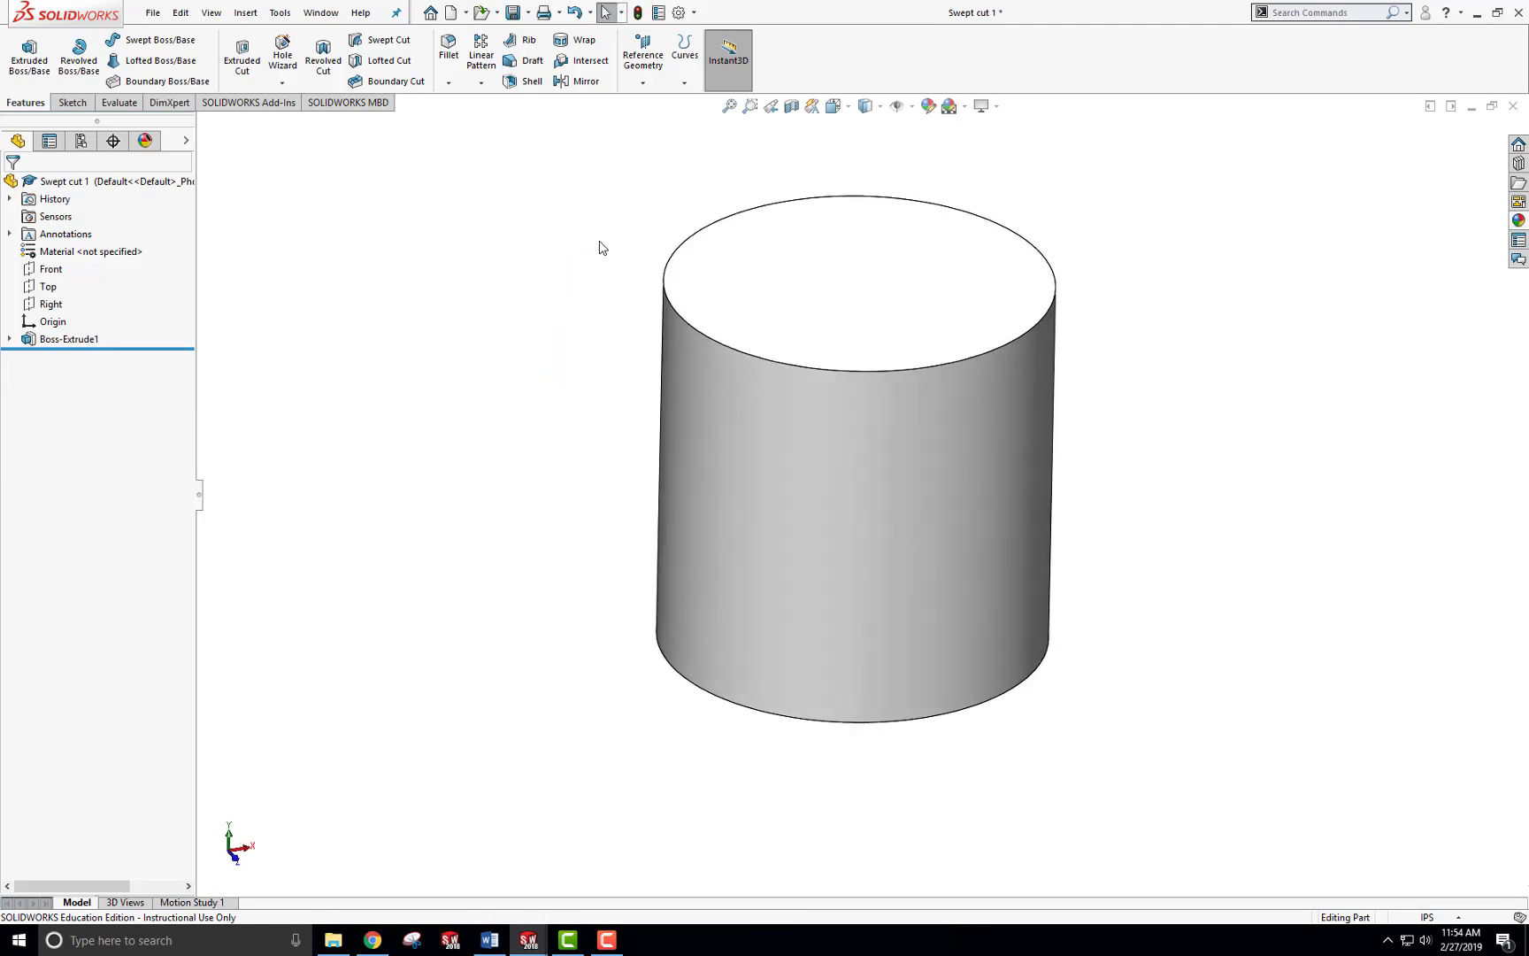
key("f")
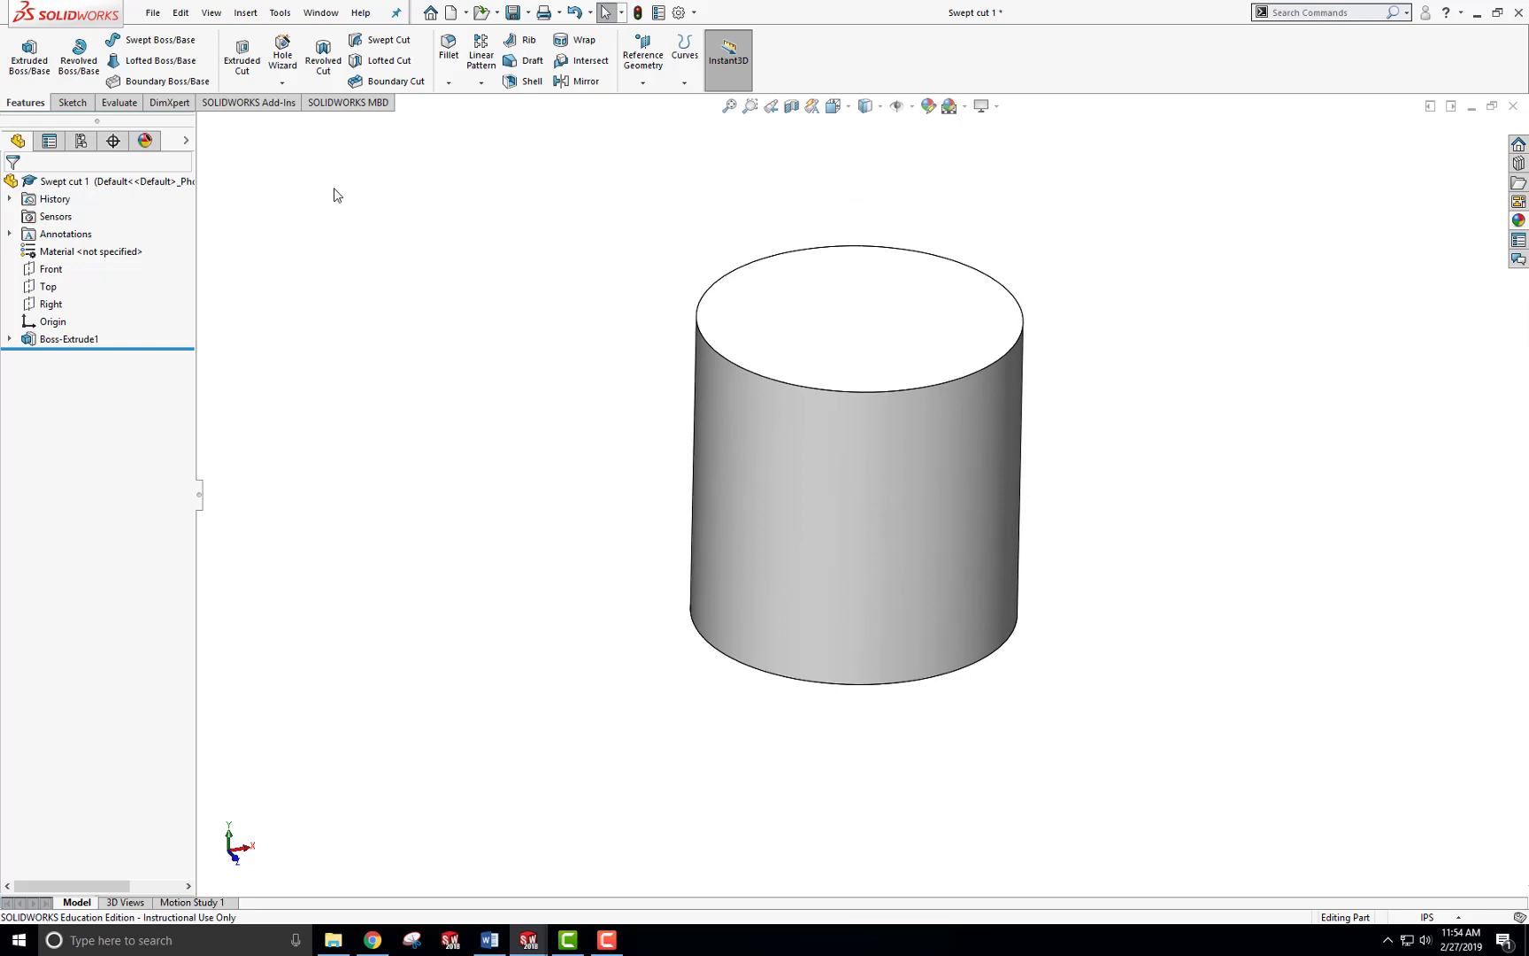
key("ctrl+s")
Sketch an open chain of three lines on the cylinder's top face: a sloped upper line, a slanted side and a horizontal lower line.
left_click(73, 102)
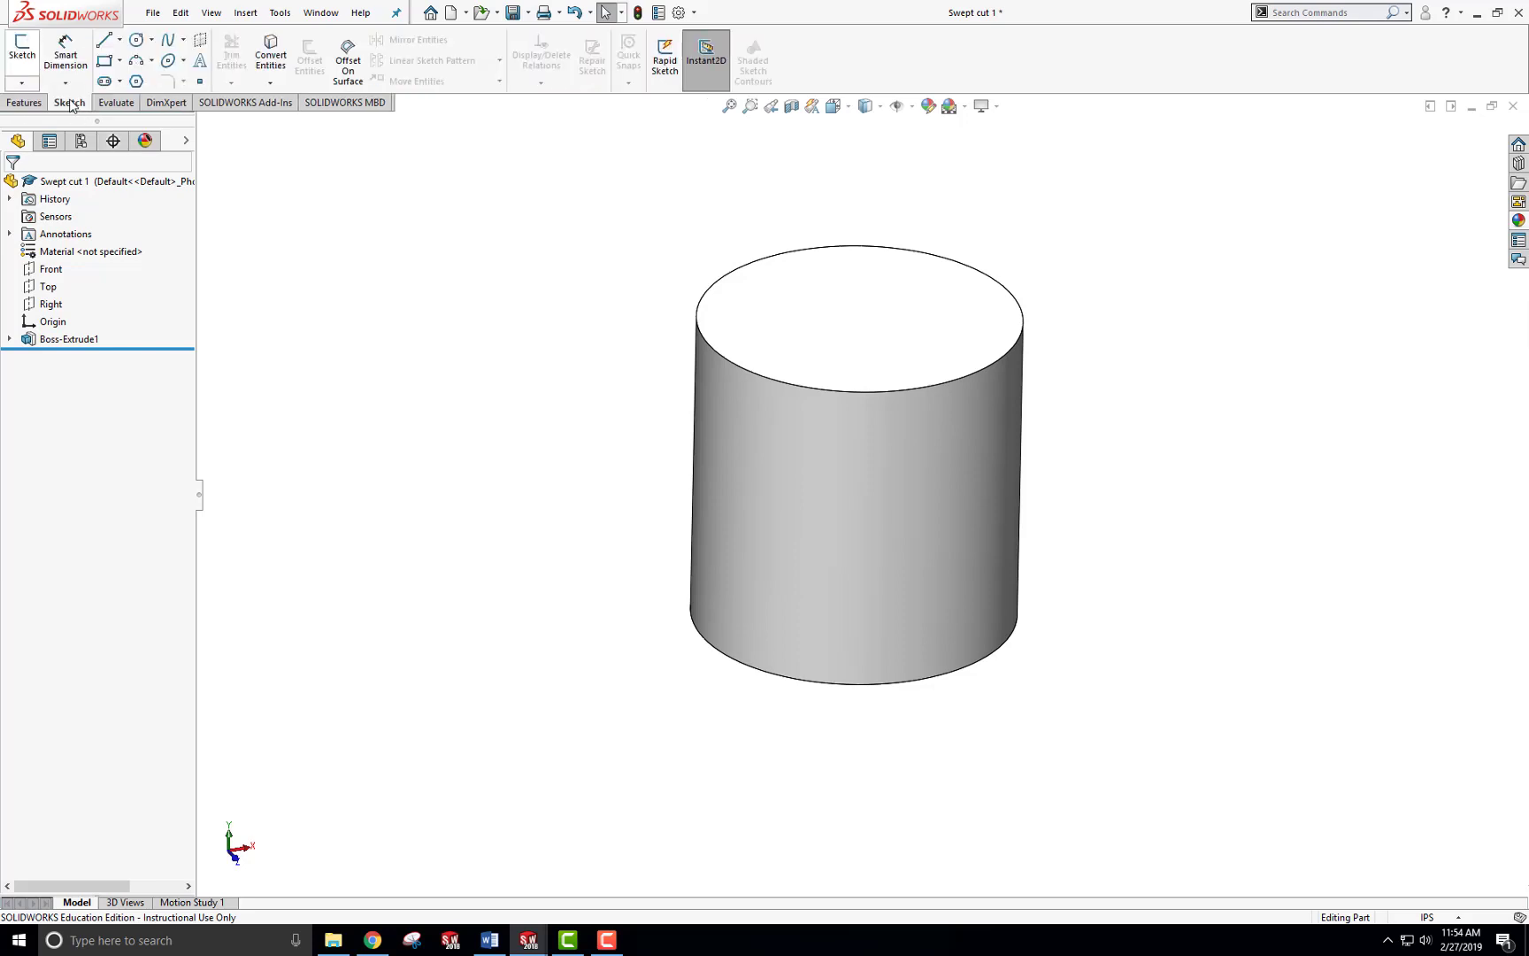
left_click(22, 48)
left_click(799, 332)
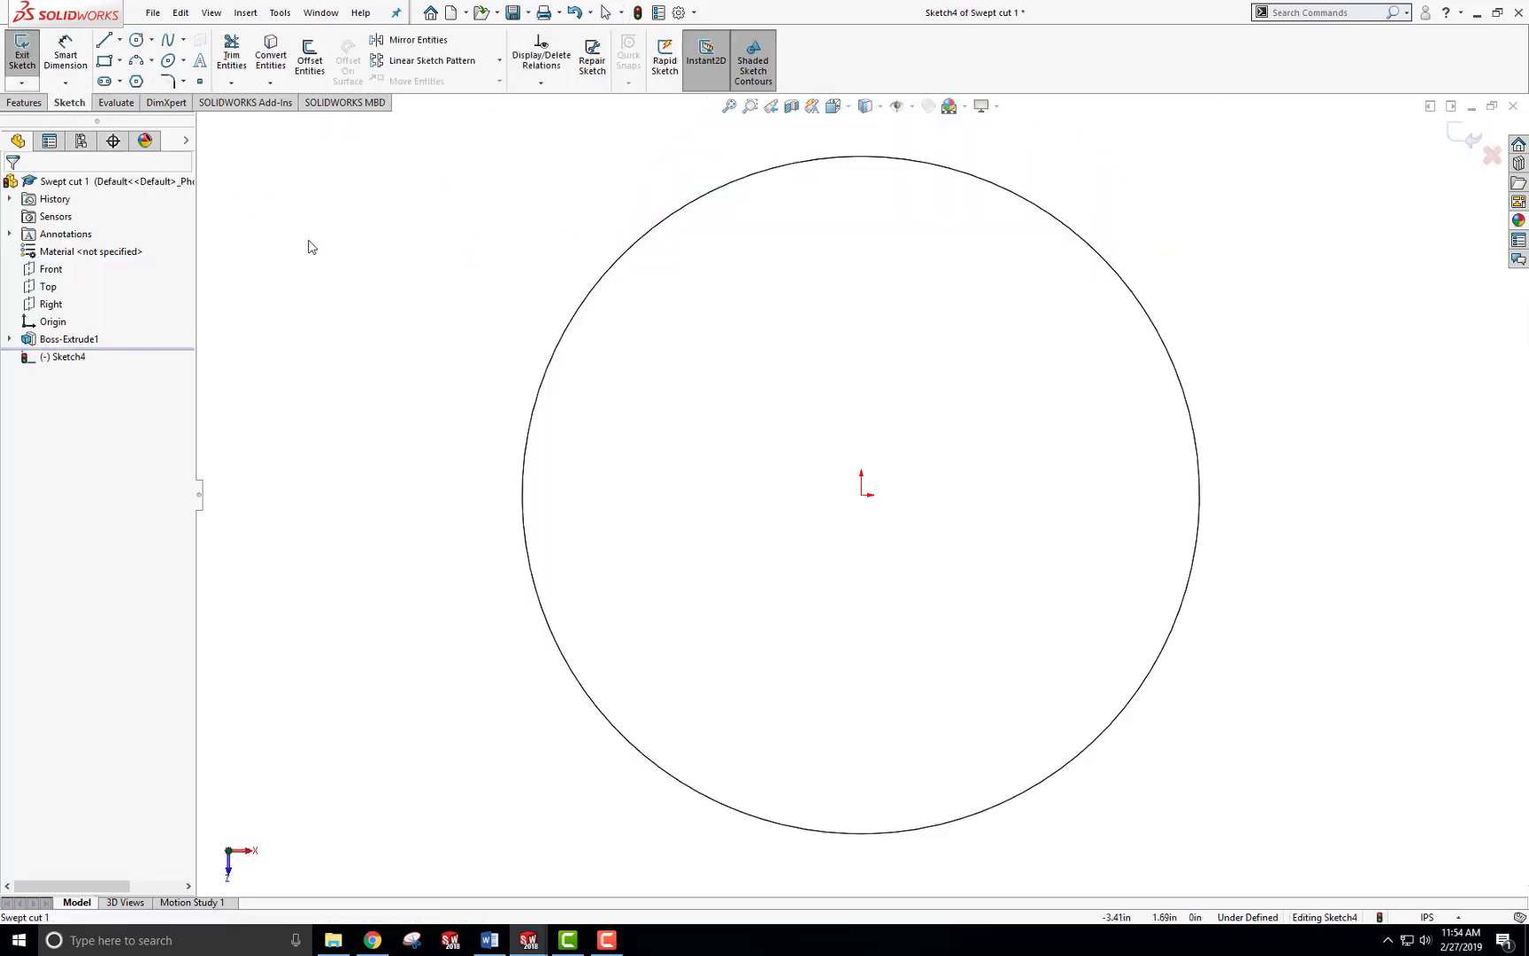
left_click(103, 41)
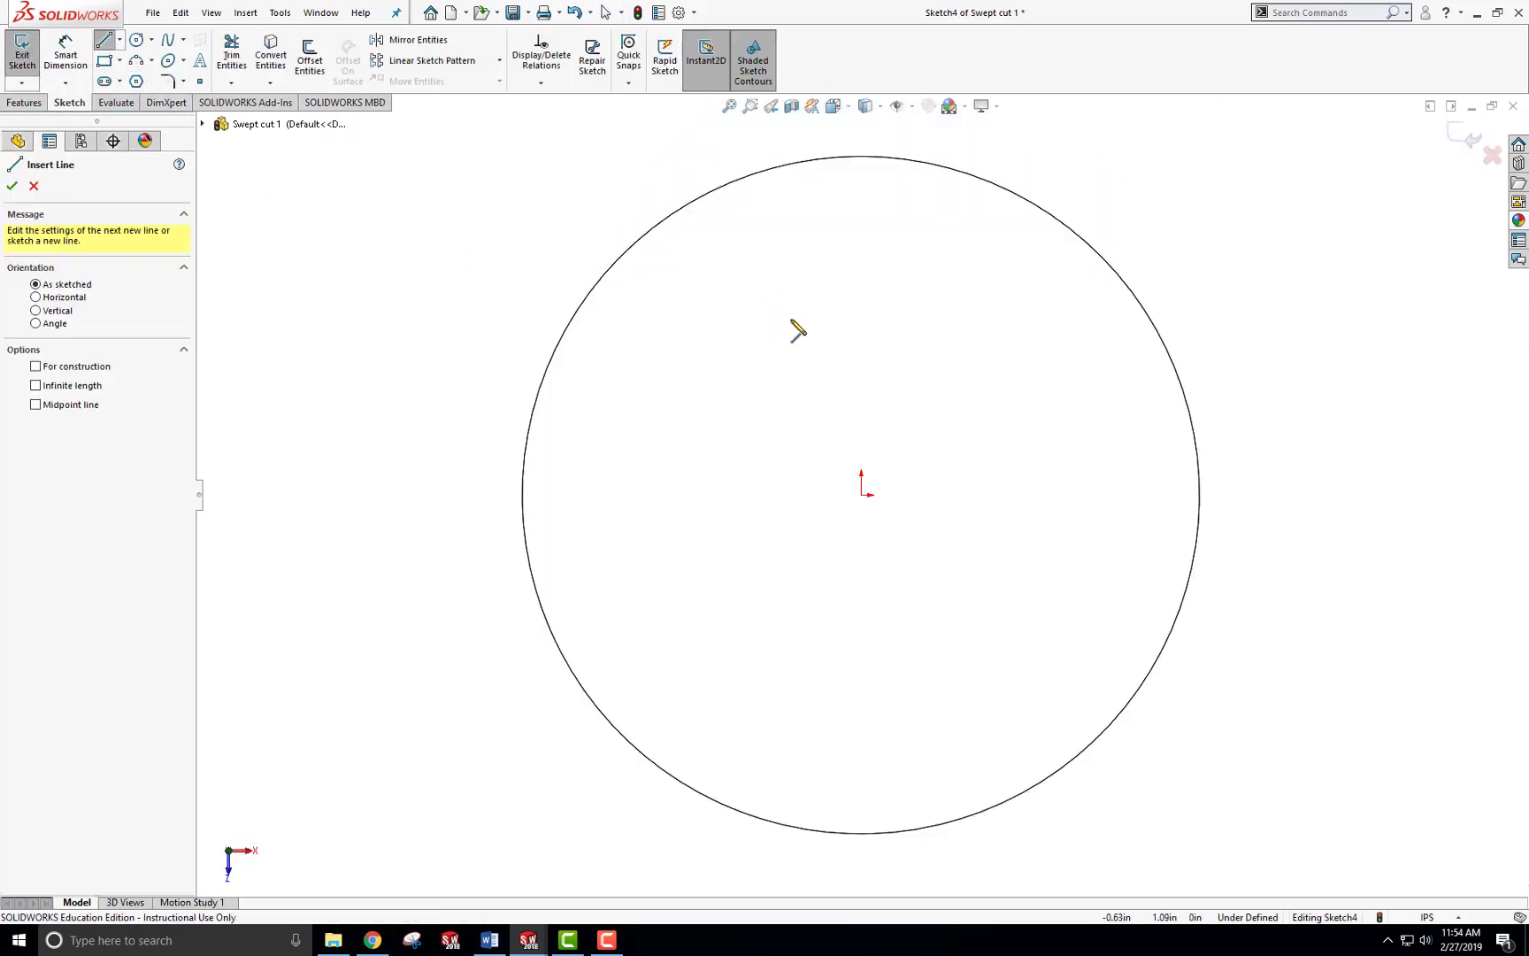
left_click(753, 310)
left_click(1107, 395)
left_click(1004, 666)
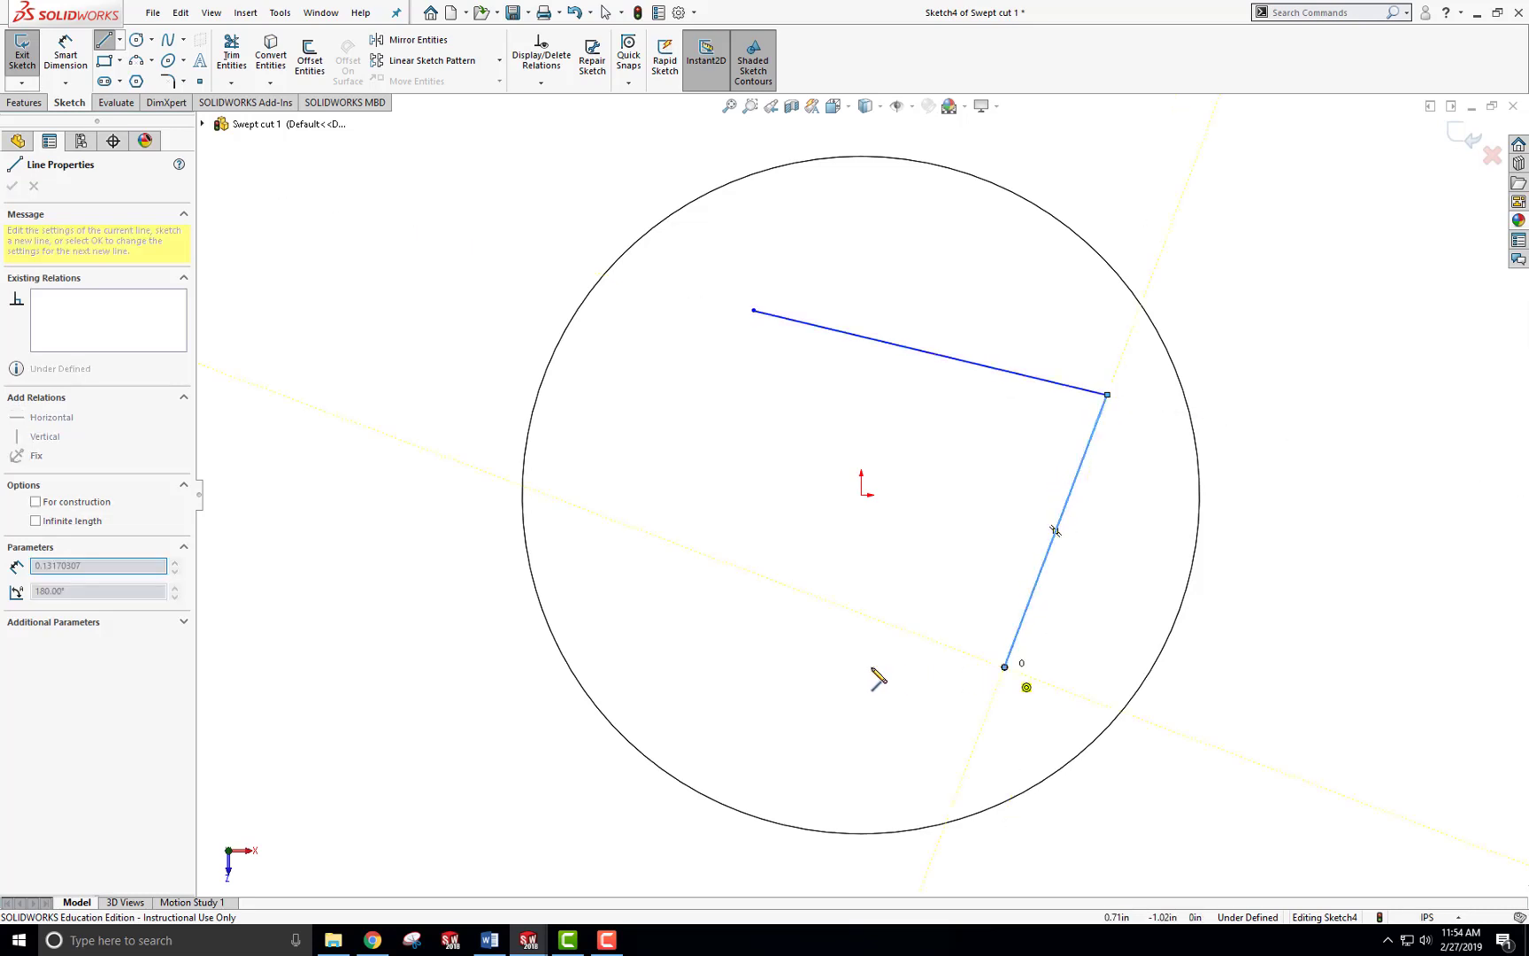
double_click(686, 668)
key("Escape")
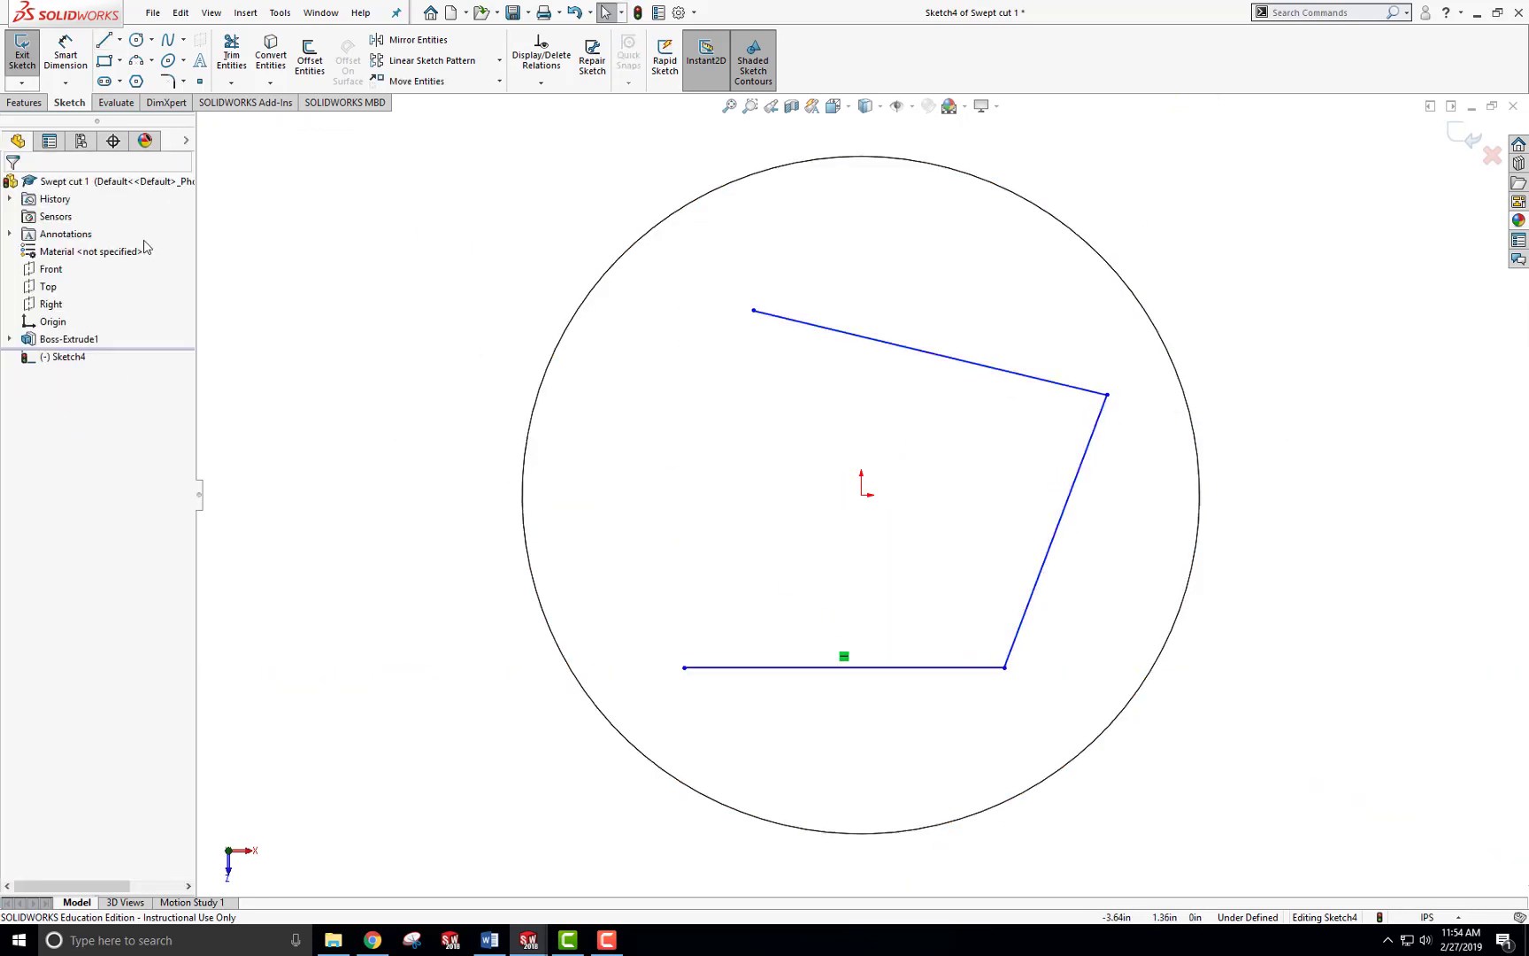
Round both corners of the three-line path with 0.75 in sketch fillets and finish the sketch.
left_click(168, 83)
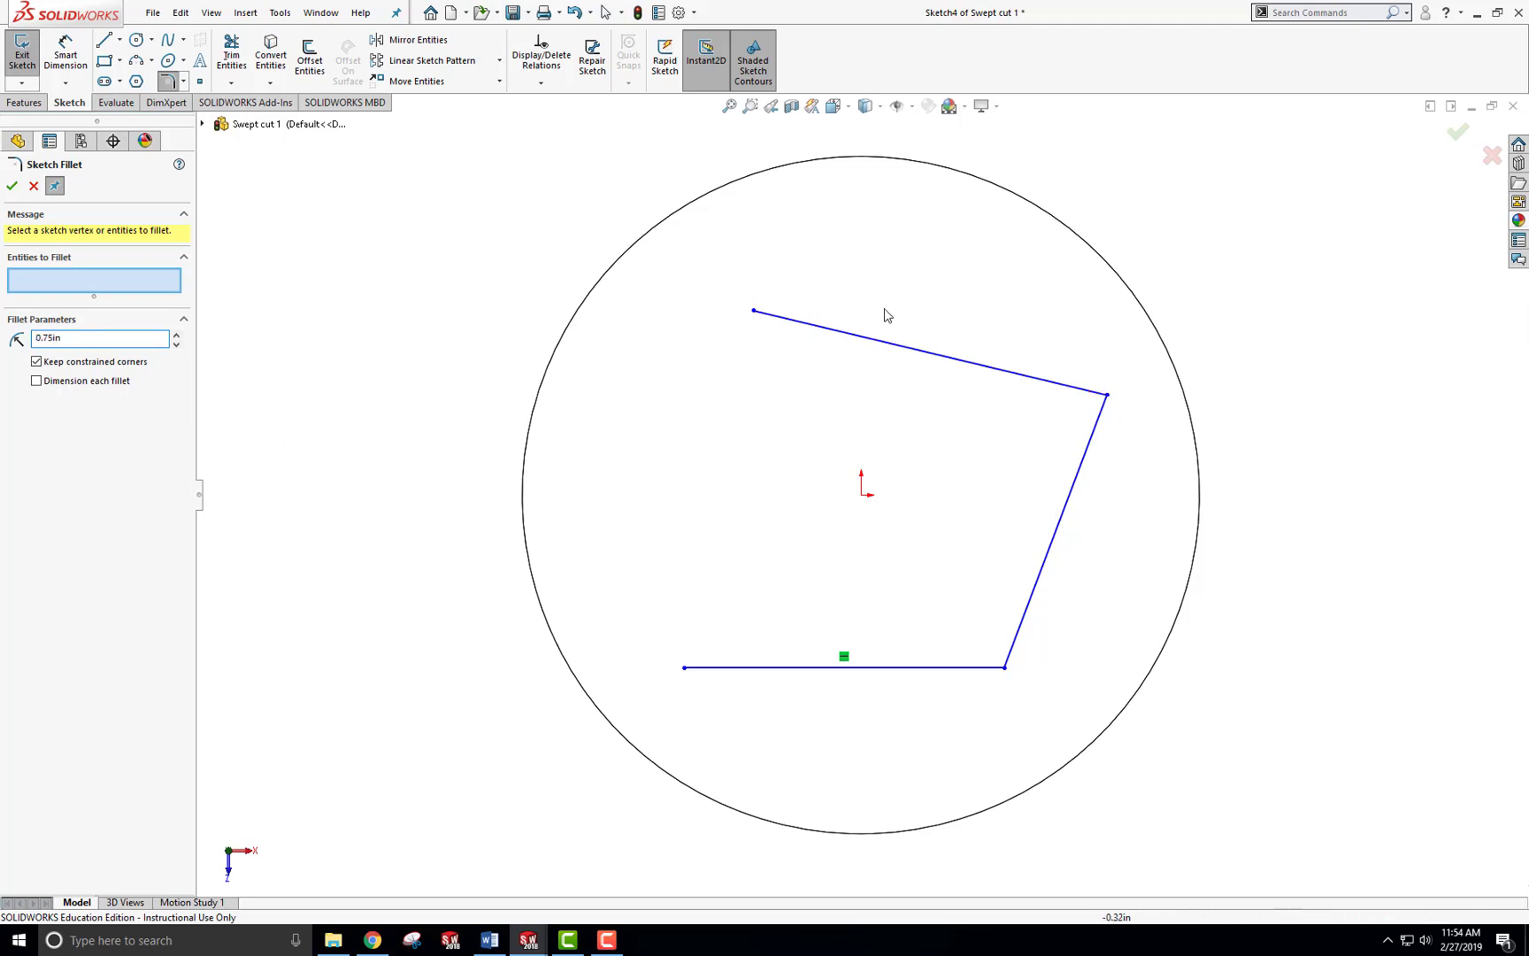
left_click(1125, 424)
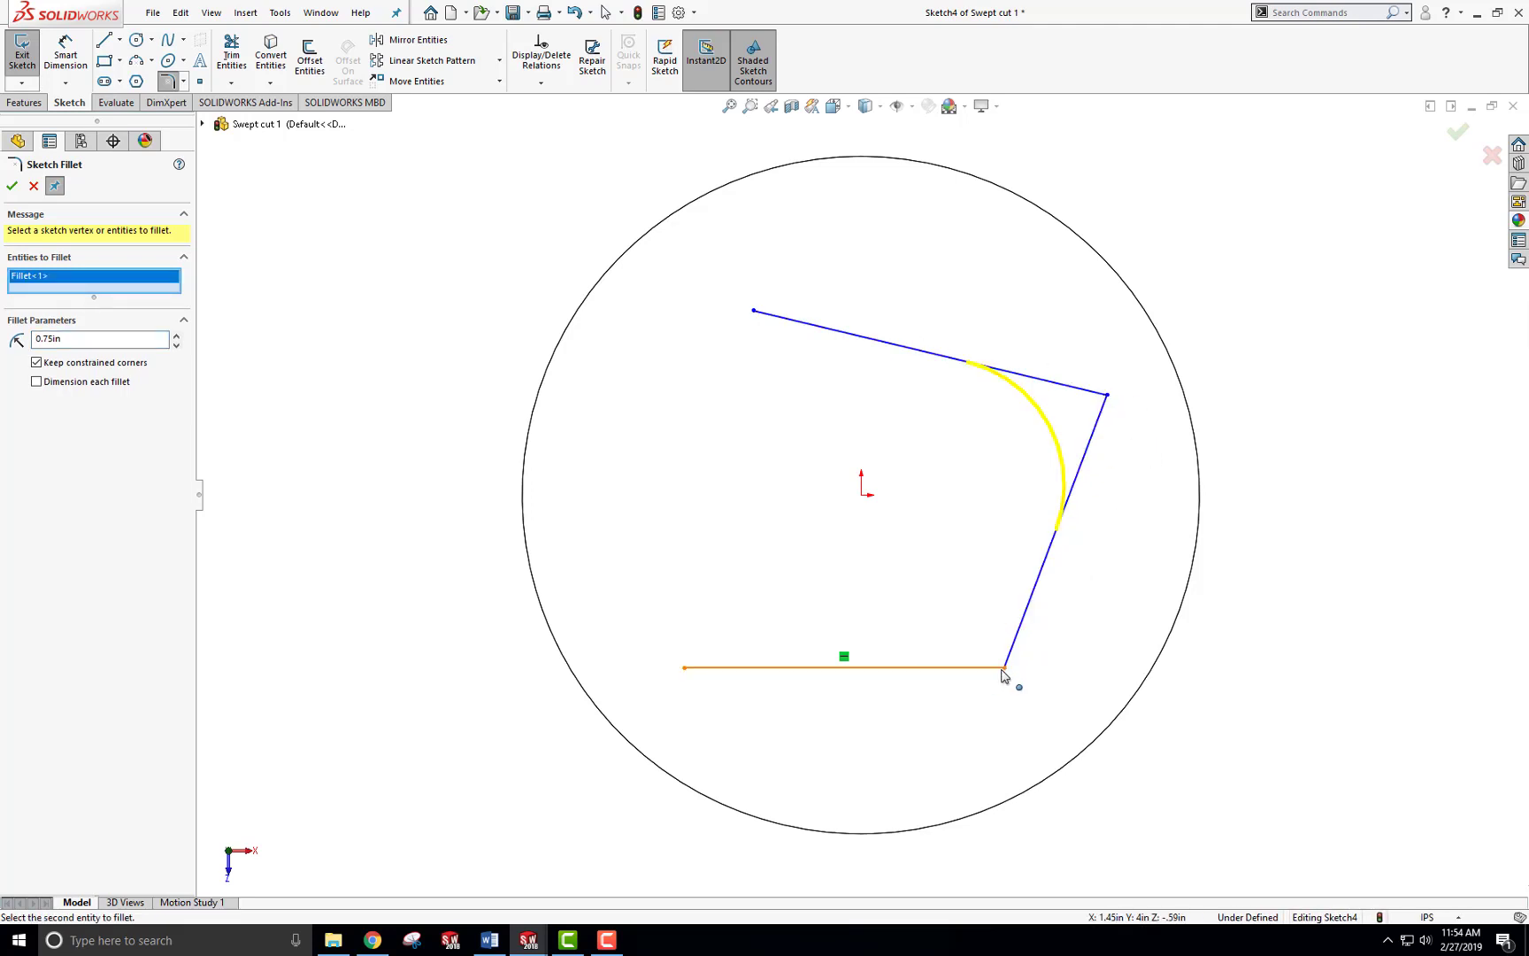
left_click(1007, 674)
left_click(11, 185)
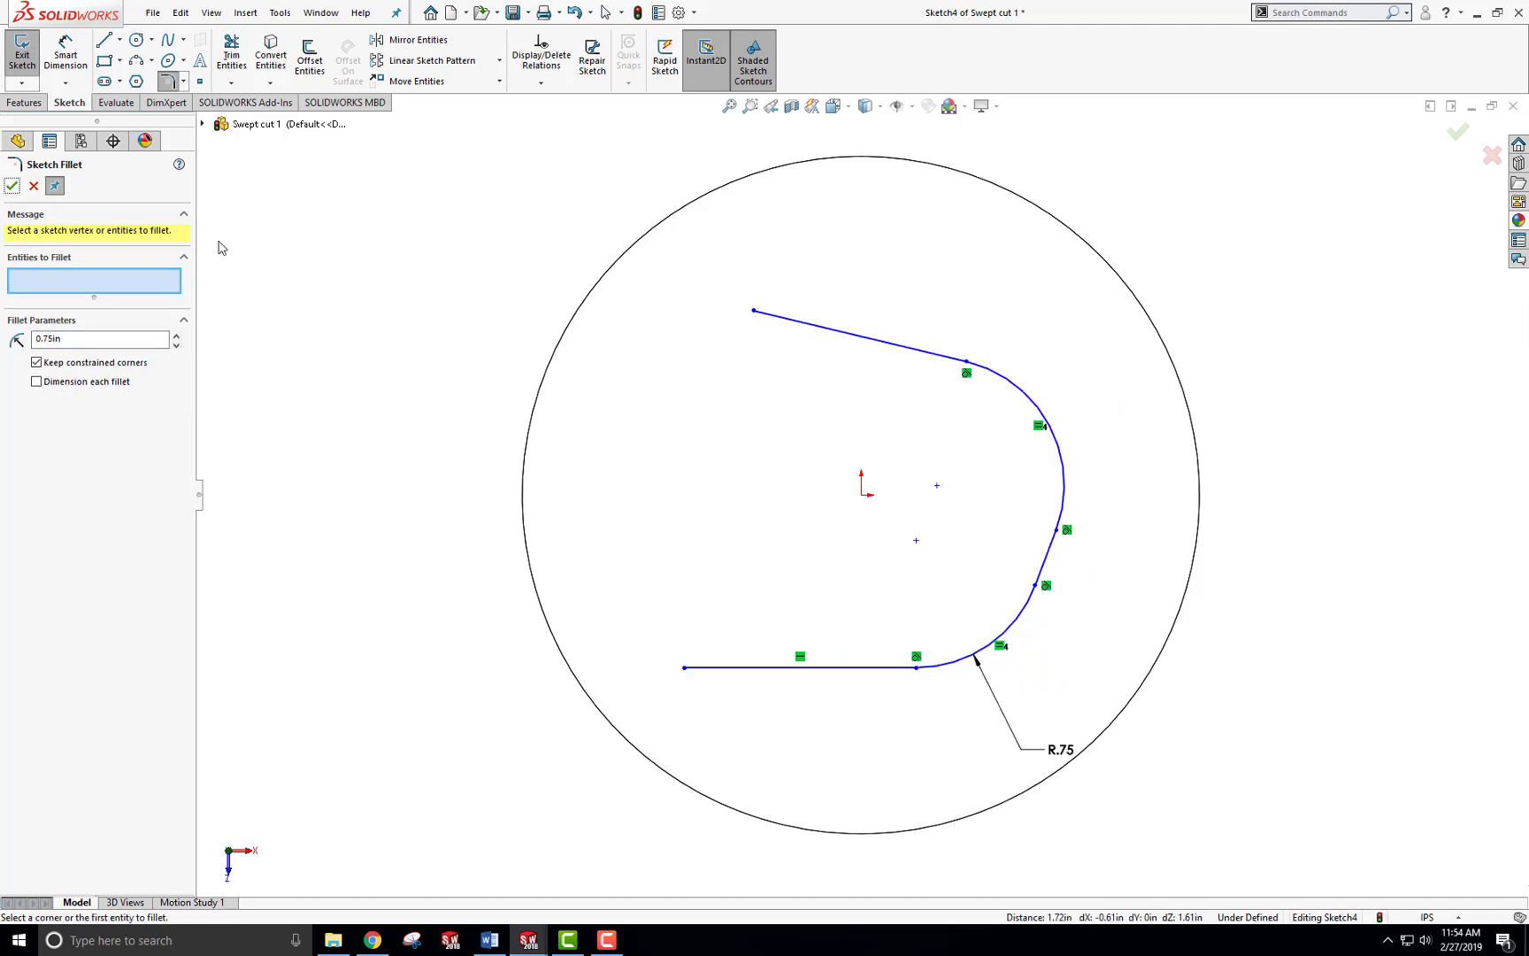
middle_click_drag(493, 359, 768, 350)
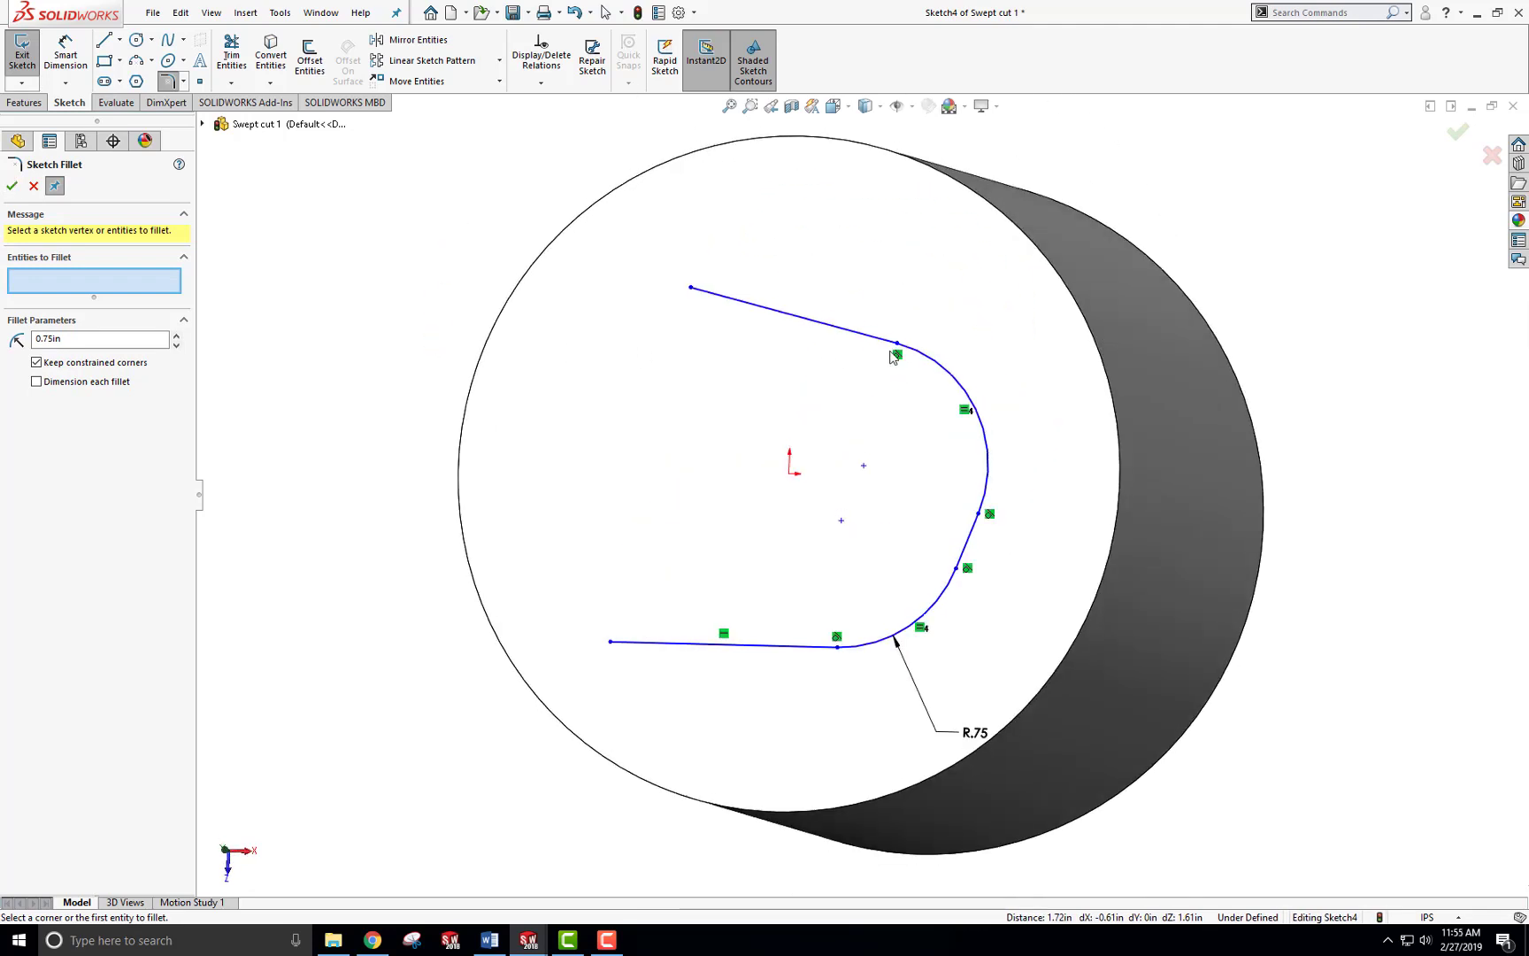
mouse_move(329, 610)
middle_mouse_down()
mouse_move(359, 461)
mouse_move(381, 441)
mouse_move(399, 362)
mouse_move(498, 414)
middle_mouse_up()
left_click(11, 186)
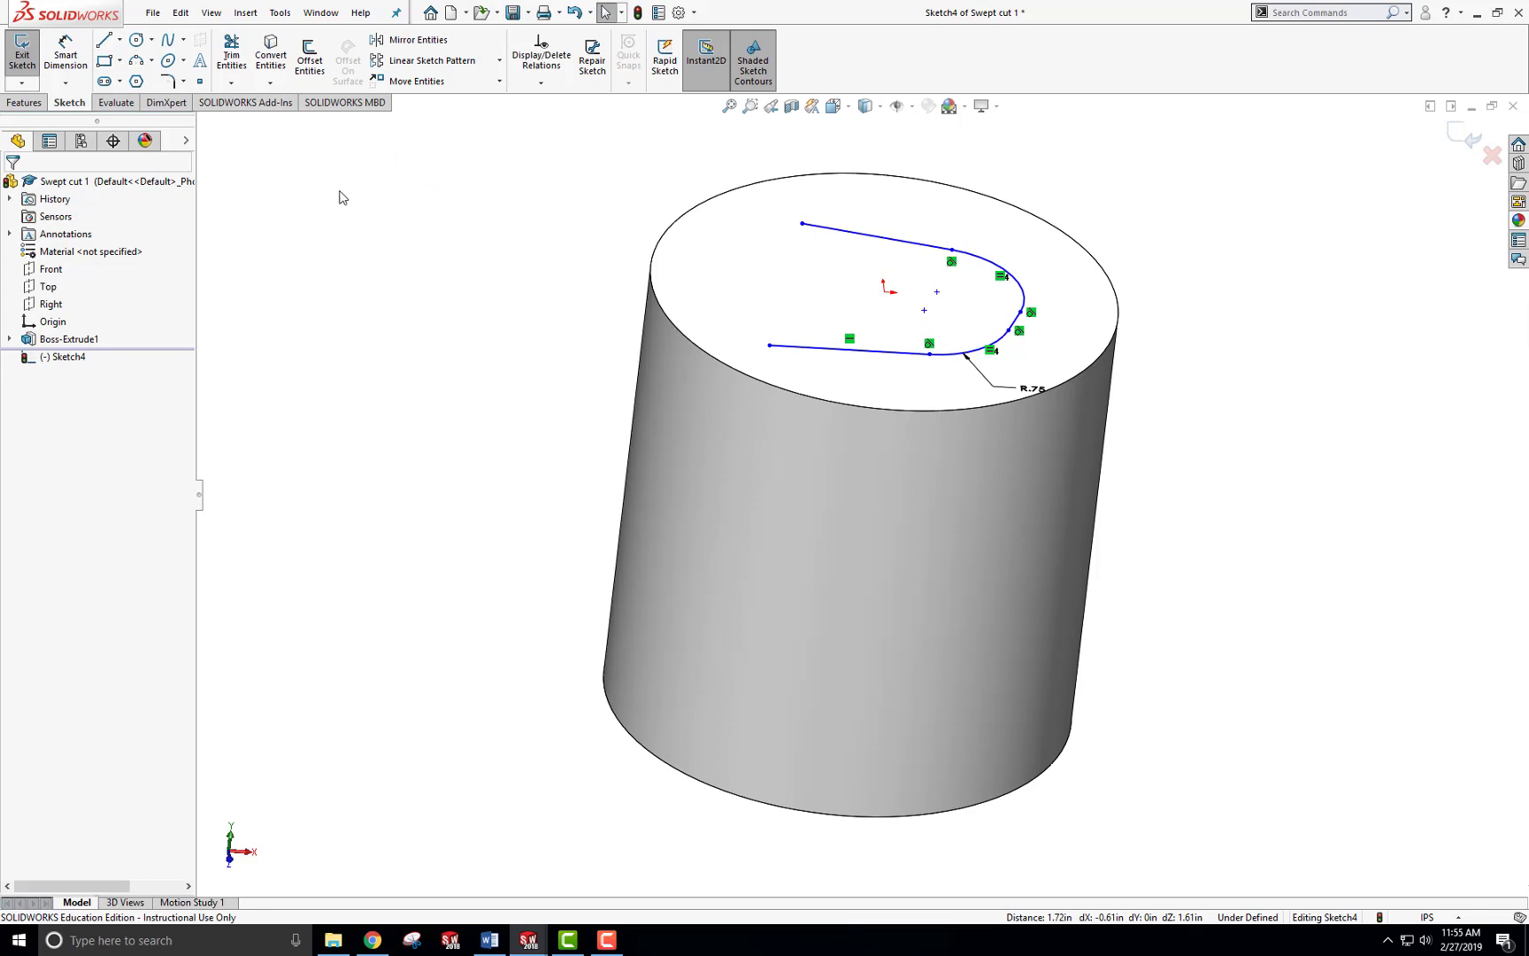
left_click(22, 53)
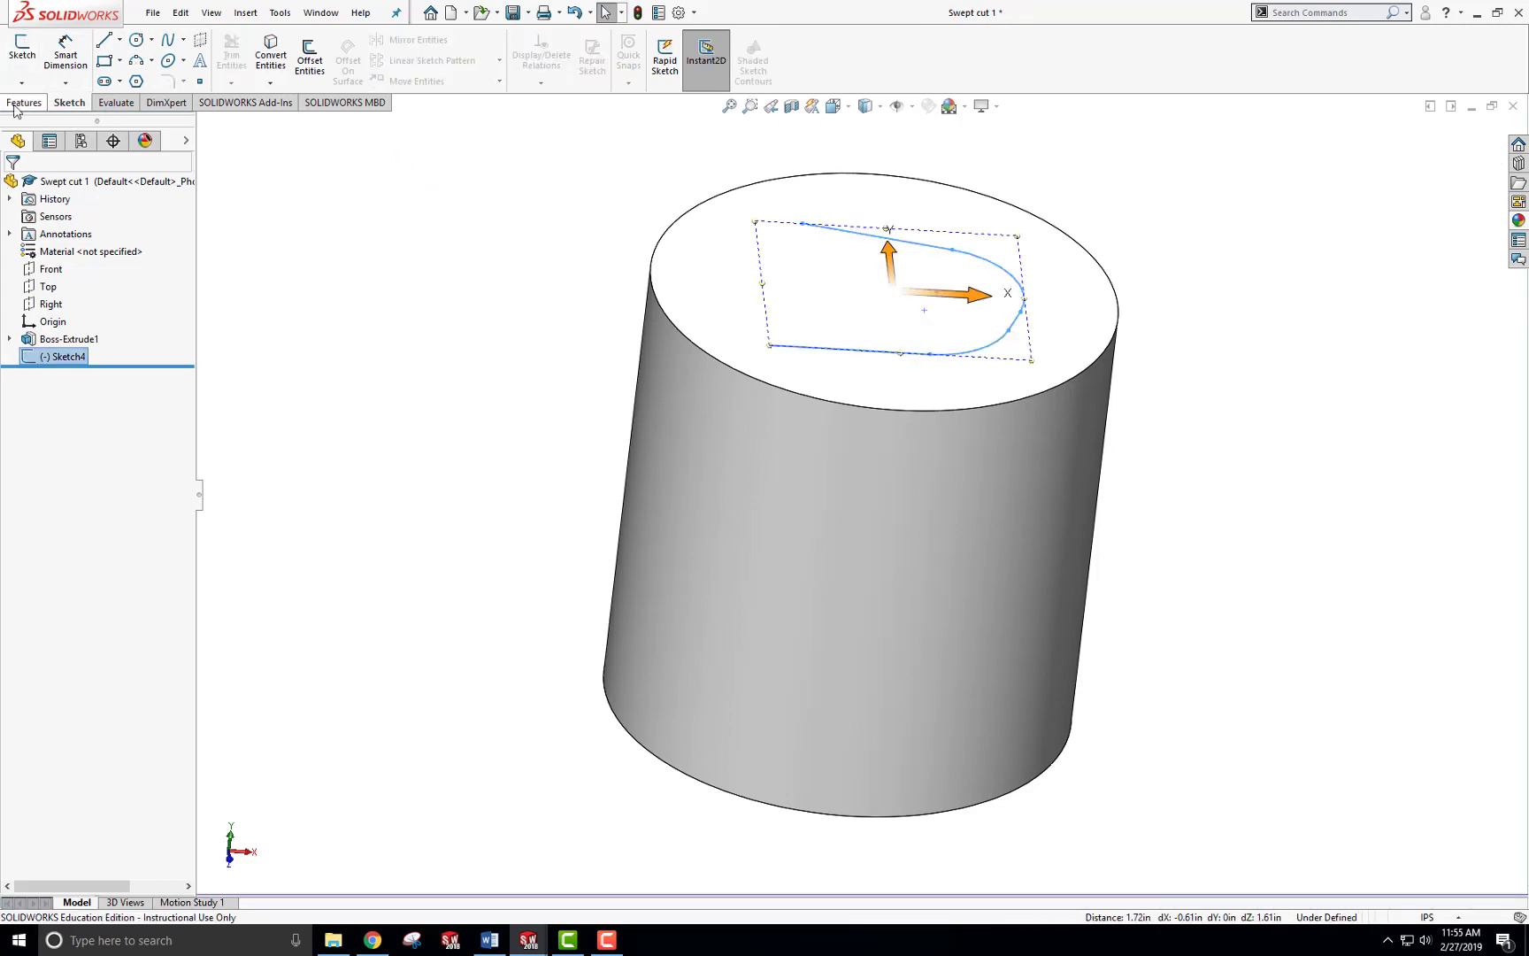
Create a reference plane perpendicular to the path's sloped upper line and coincident with that line's free endpoint.
left_click(643, 82)
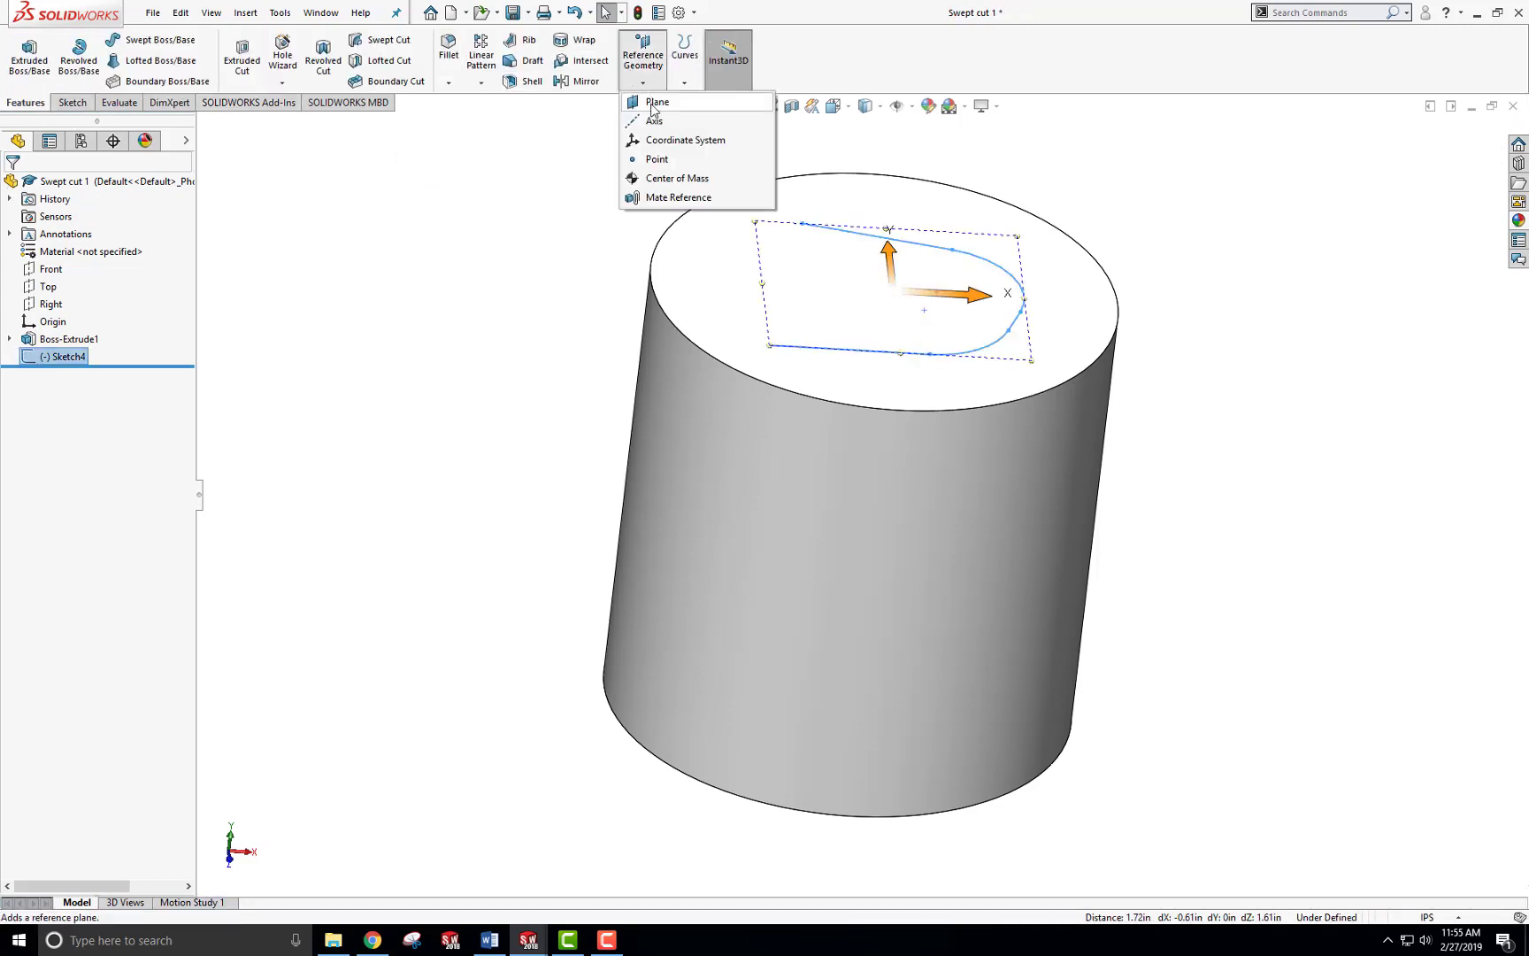
left_click(644, 103)
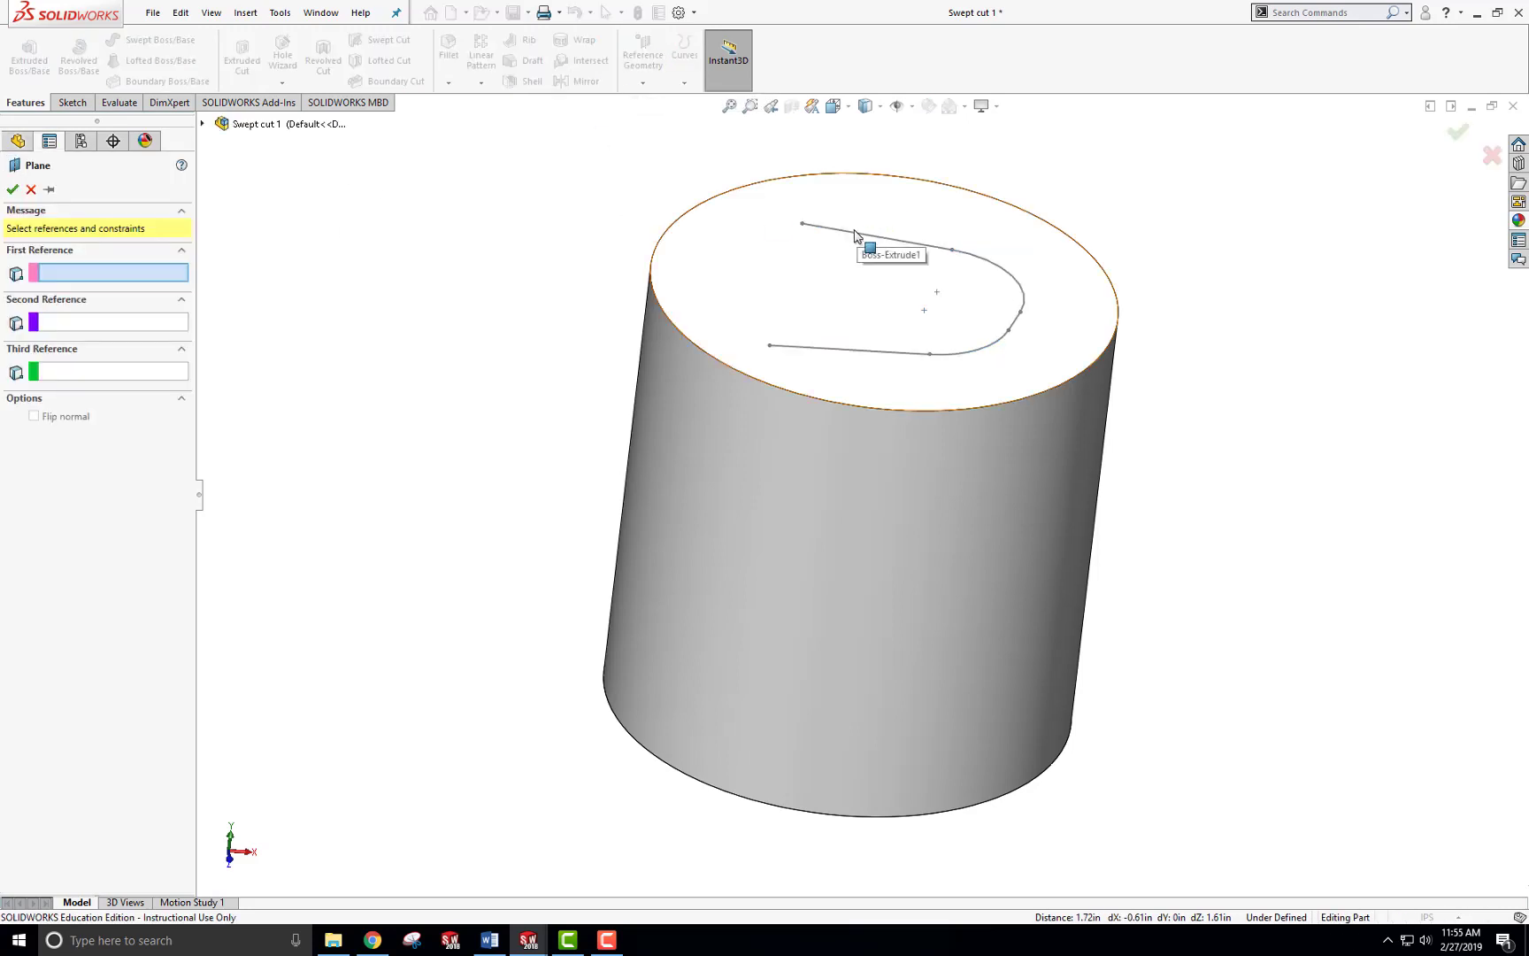
left_click(849, 237)
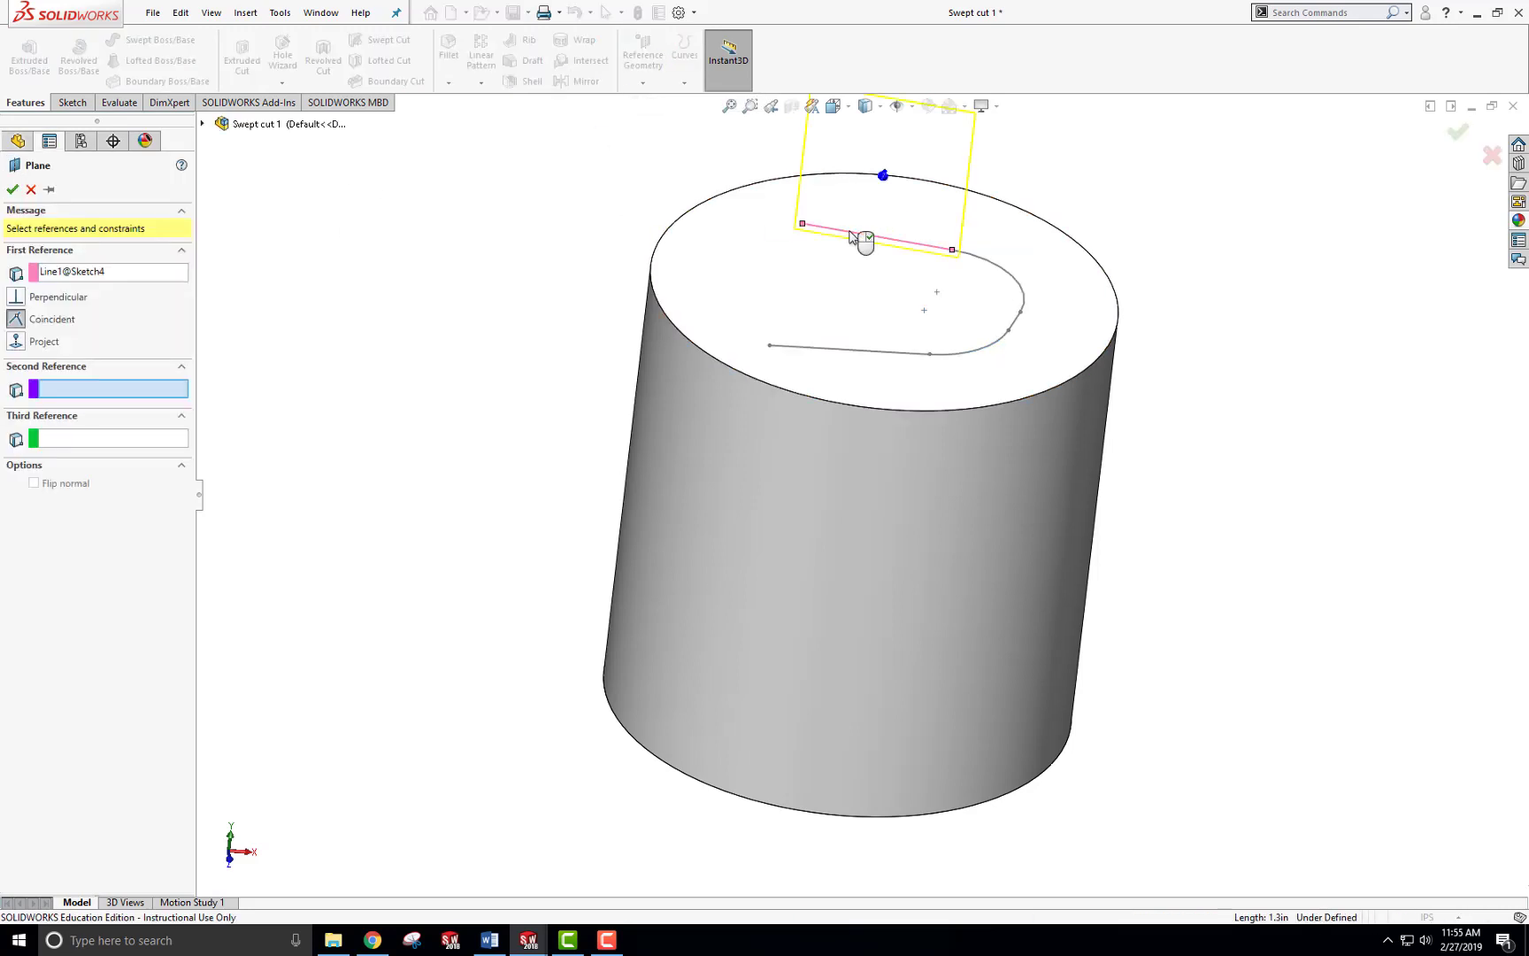
left_click(802, 225)
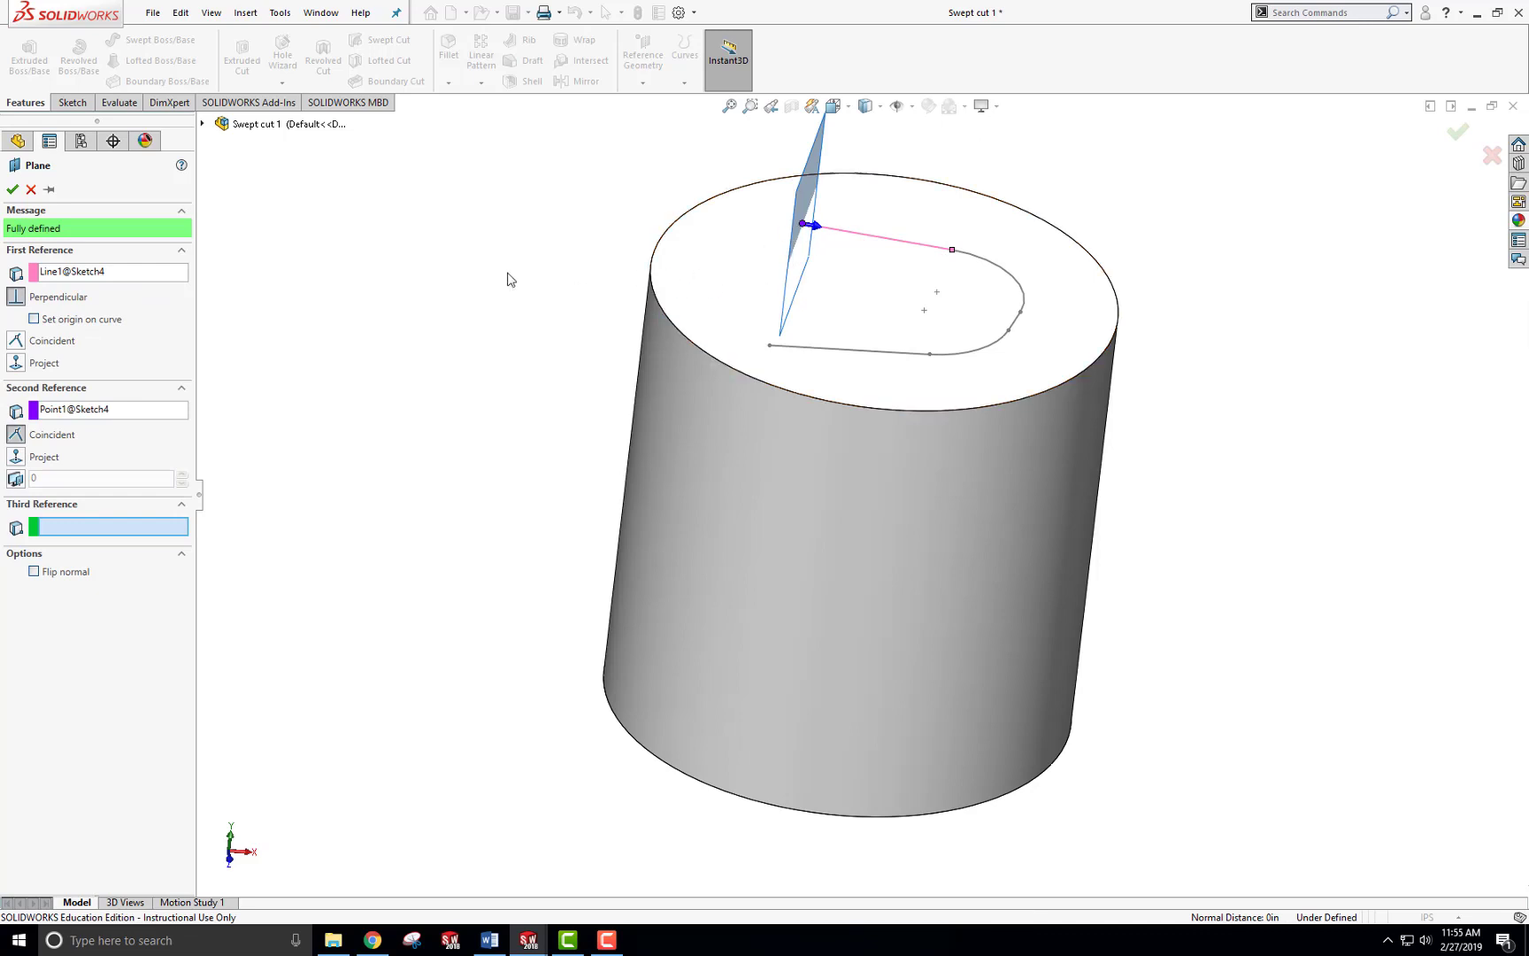
middle_click_drag(510, 280, 575, 267)
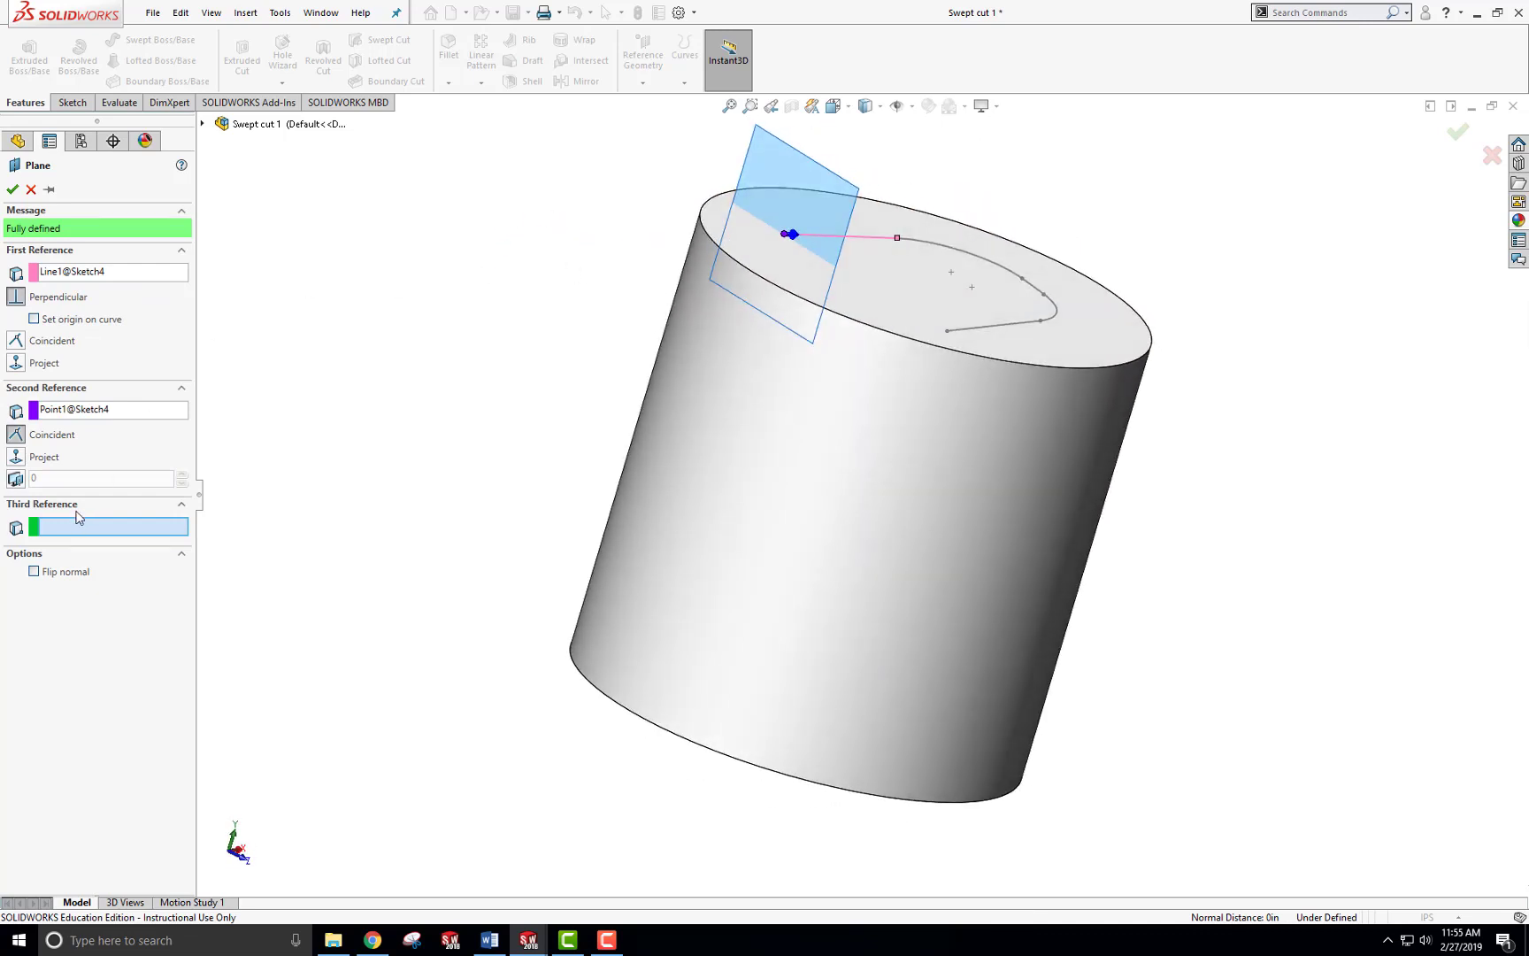
left_click(11, 189)
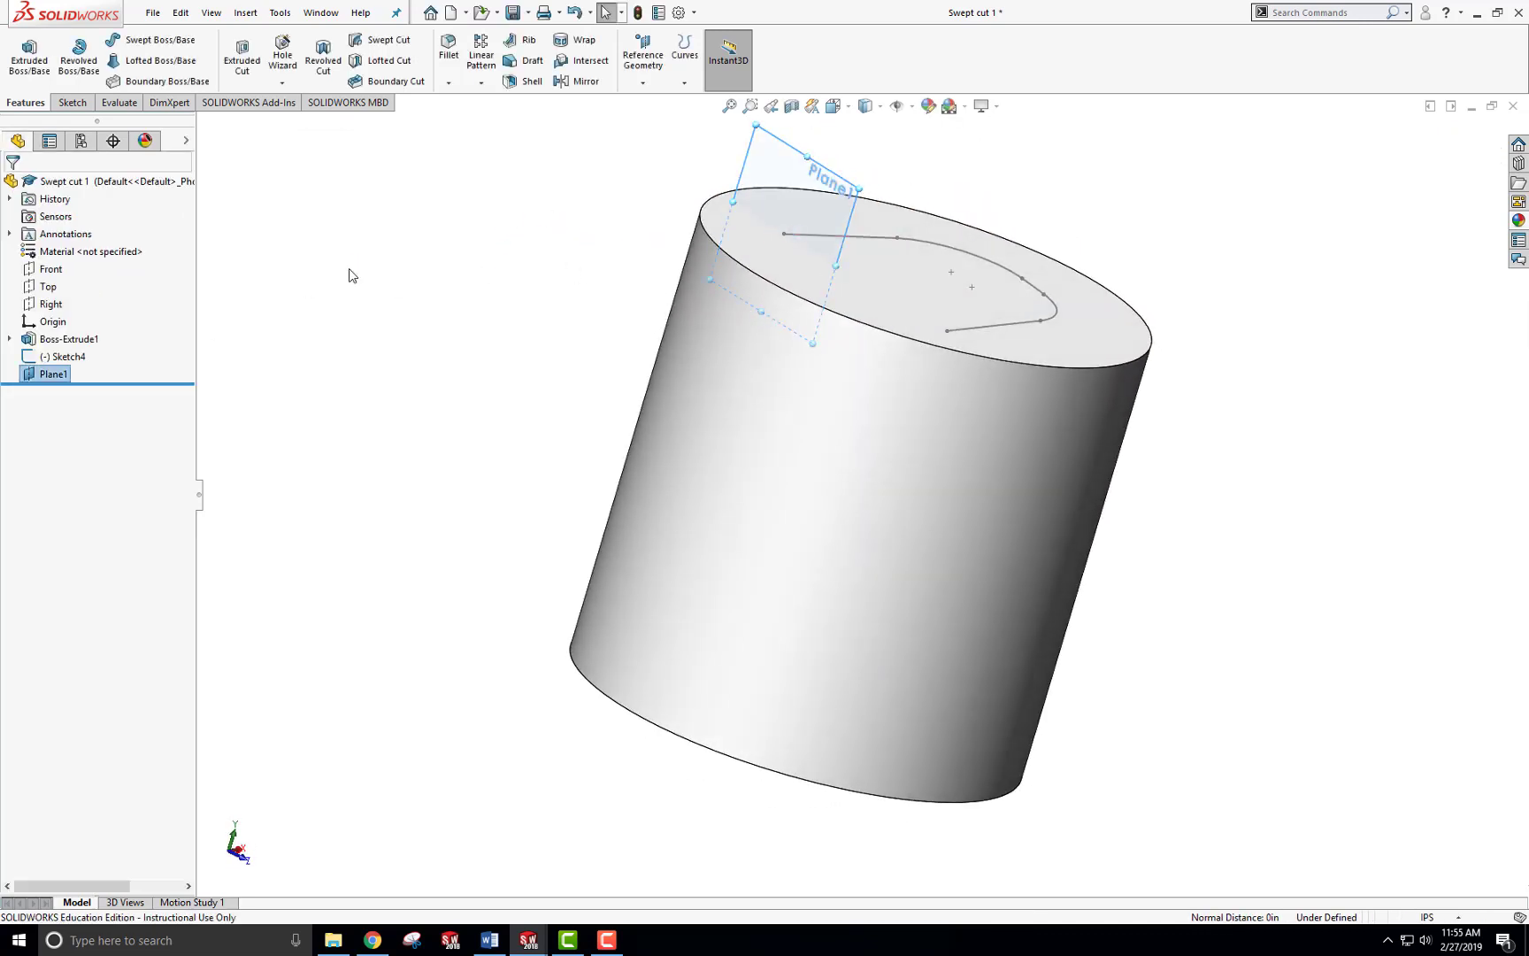
Sketch a circle of about 0.25 in radius on the new reference plane, centred on the path's endpoint, and finish the sketch.
left_click(55, 376)
left_click(28, 374)
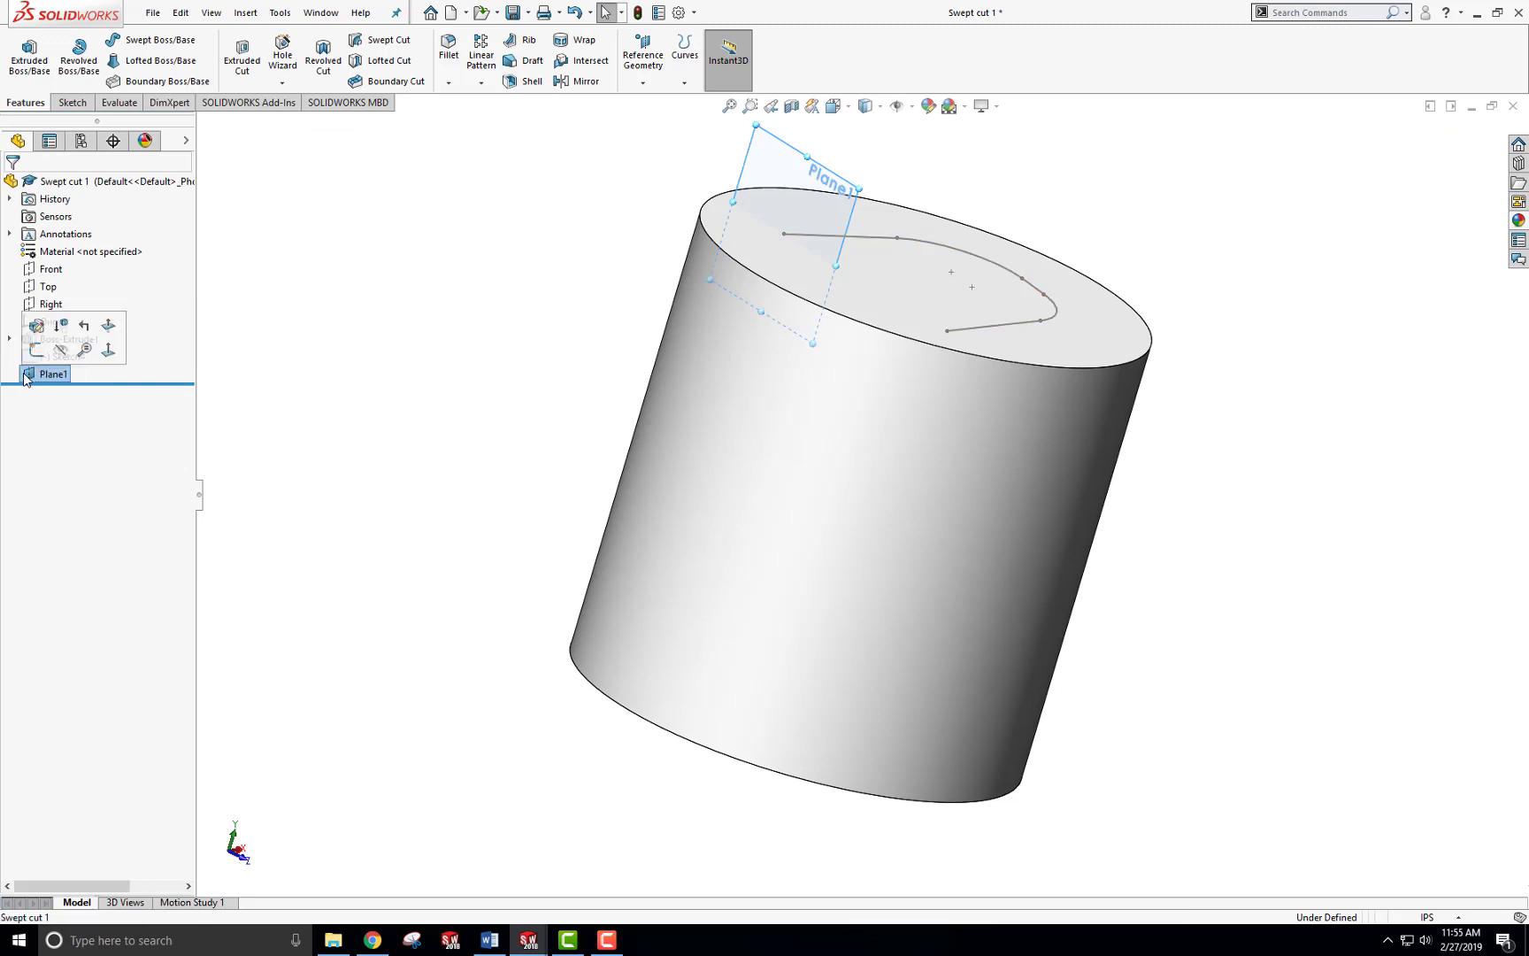
left_click(35, 359)
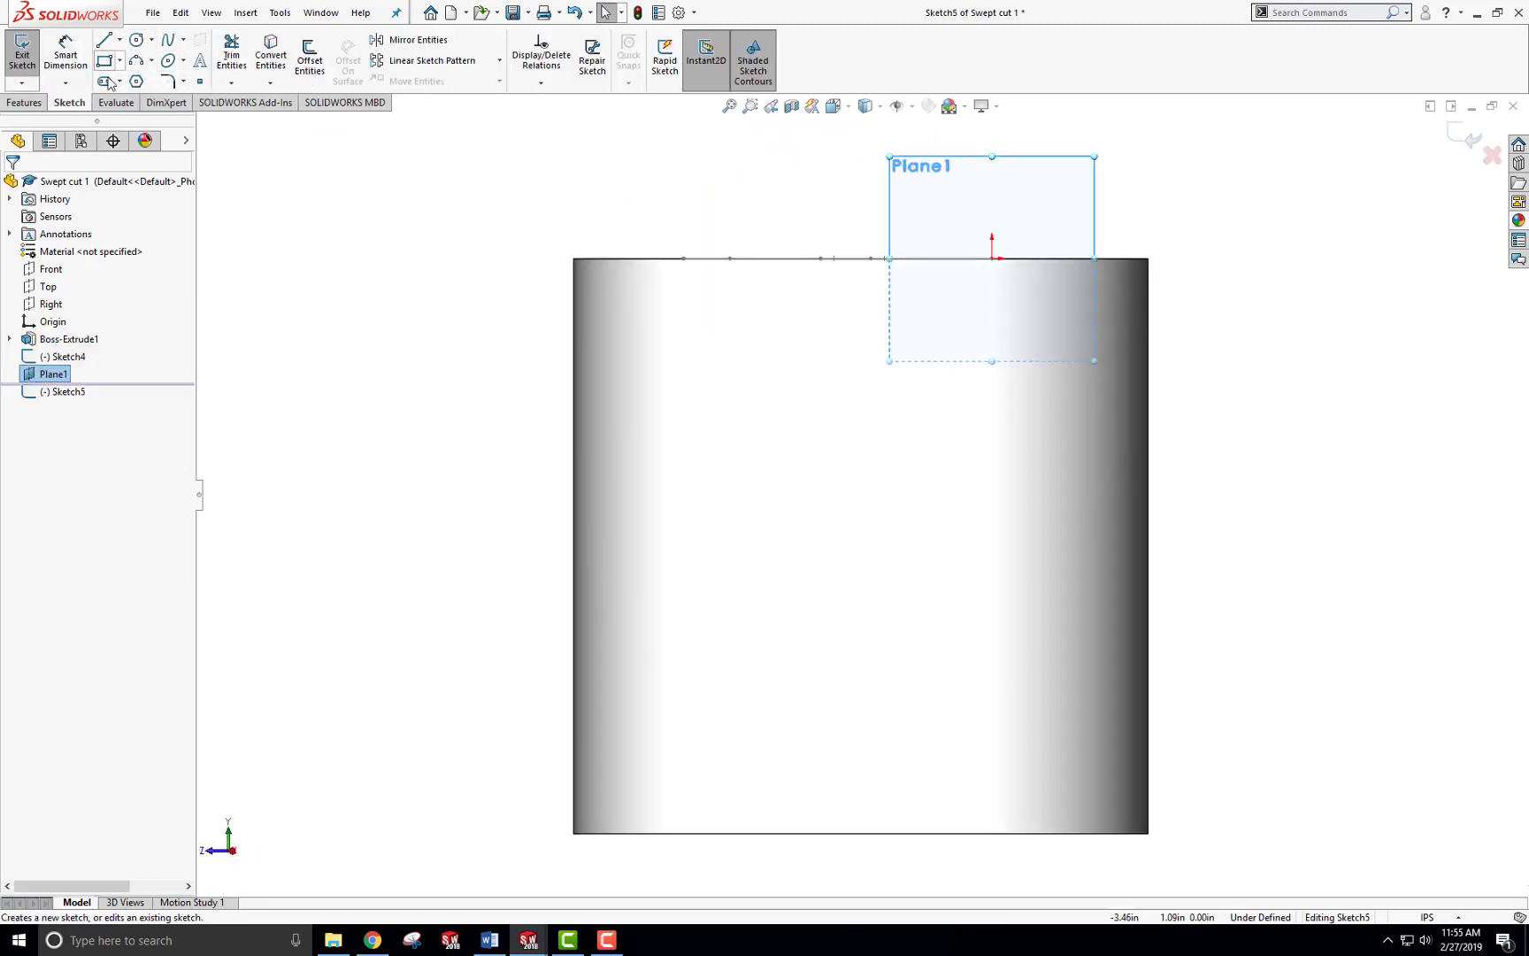
left_click(137, 40)
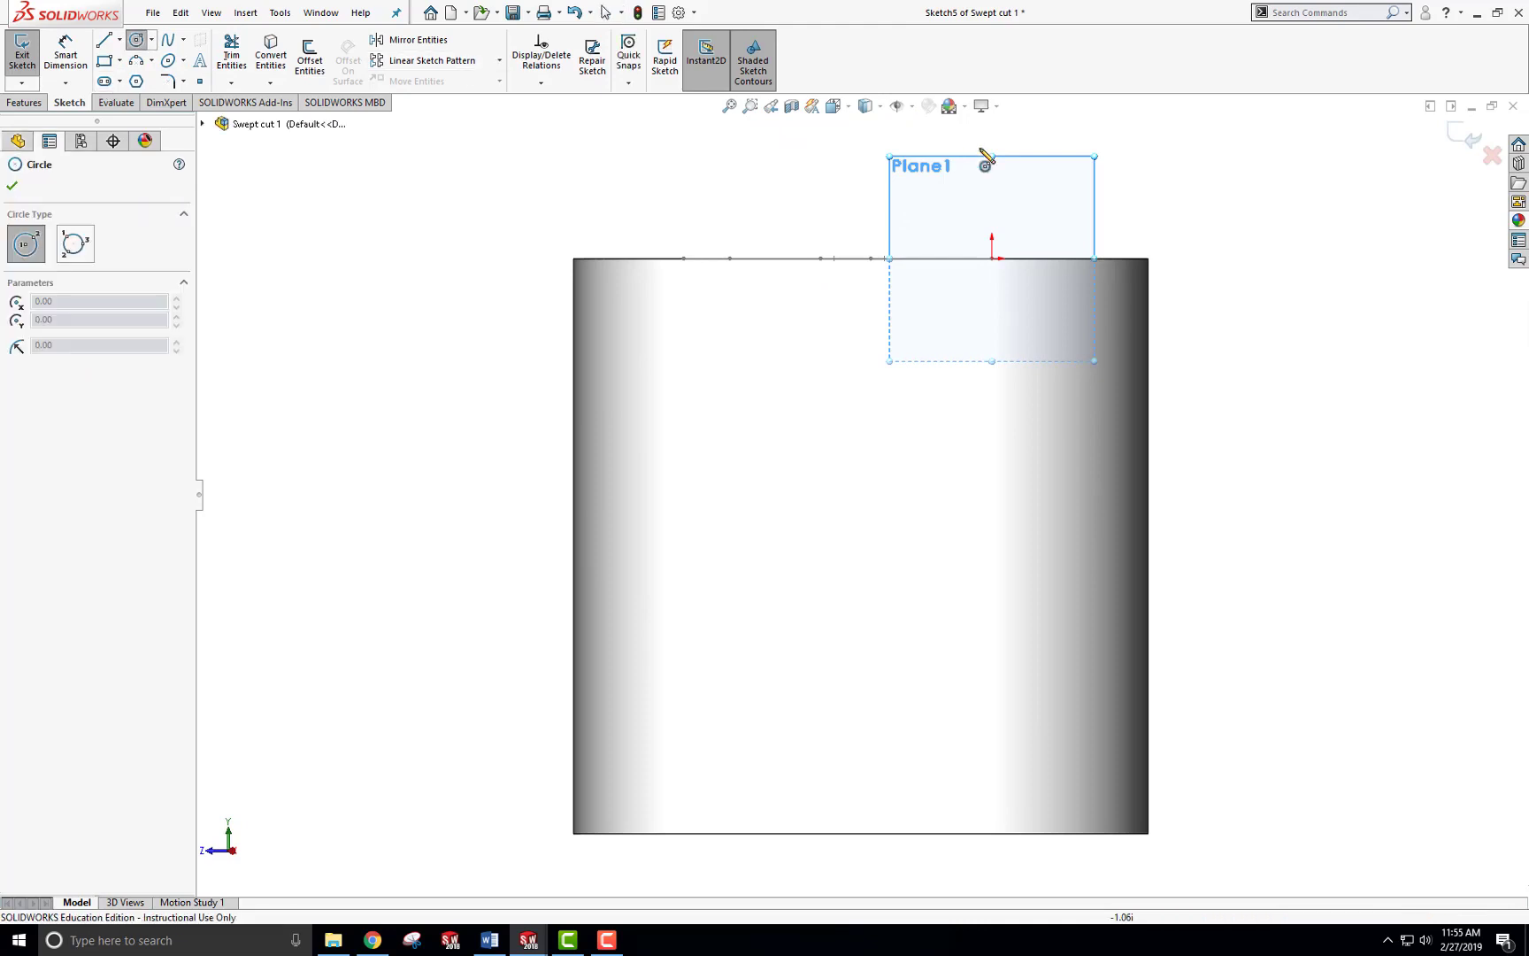
left_click(992, 259)
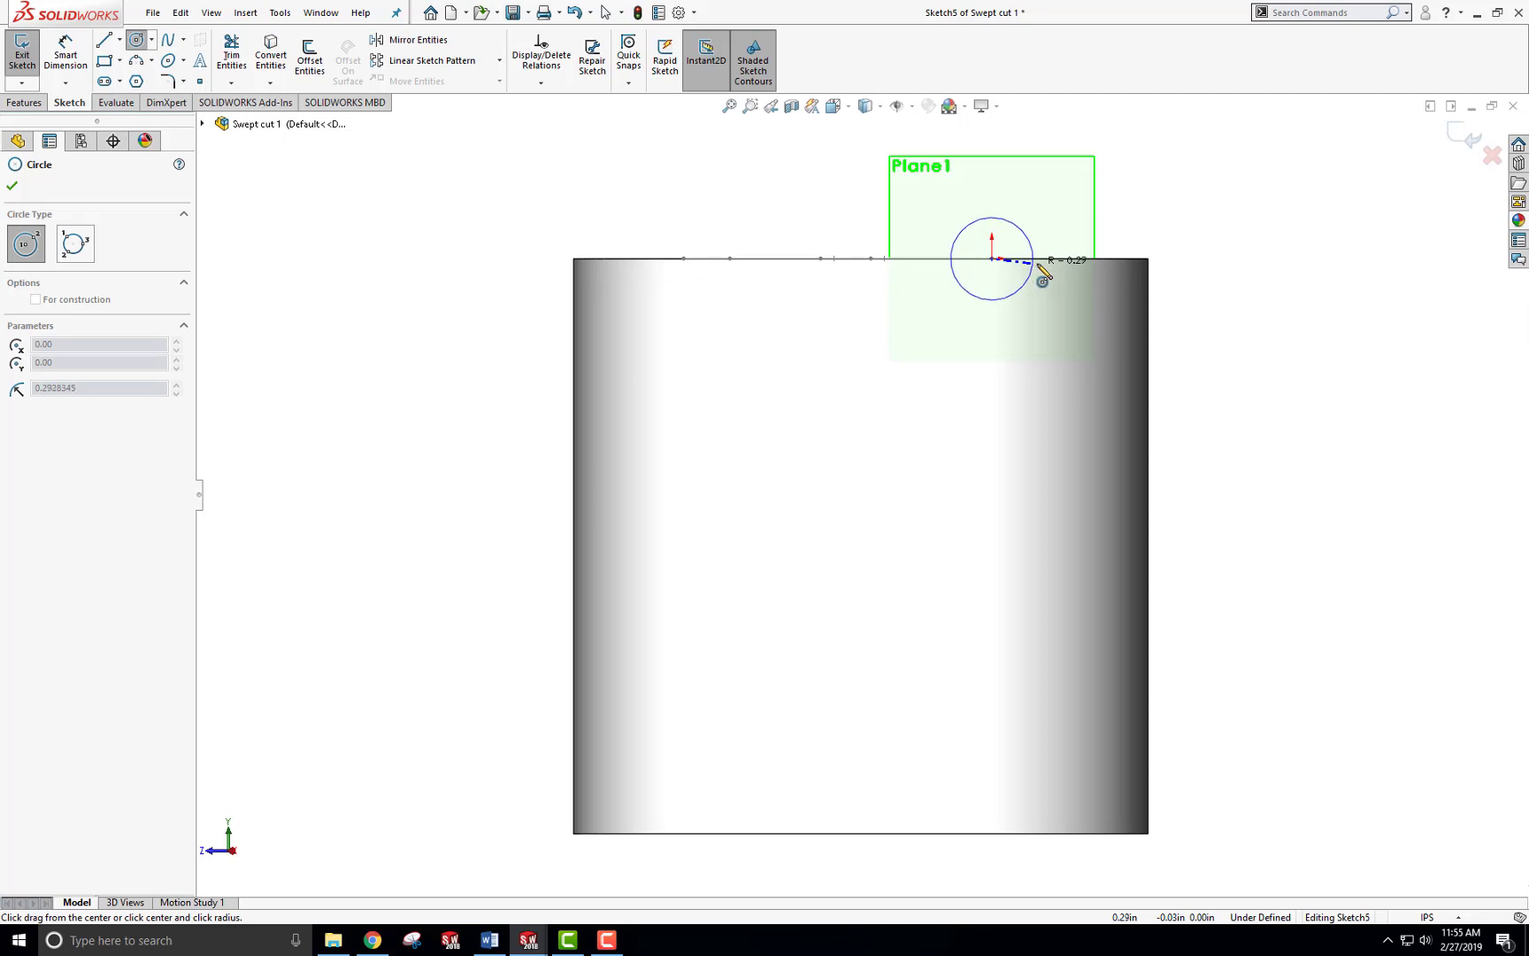
left_click(1028, 261)
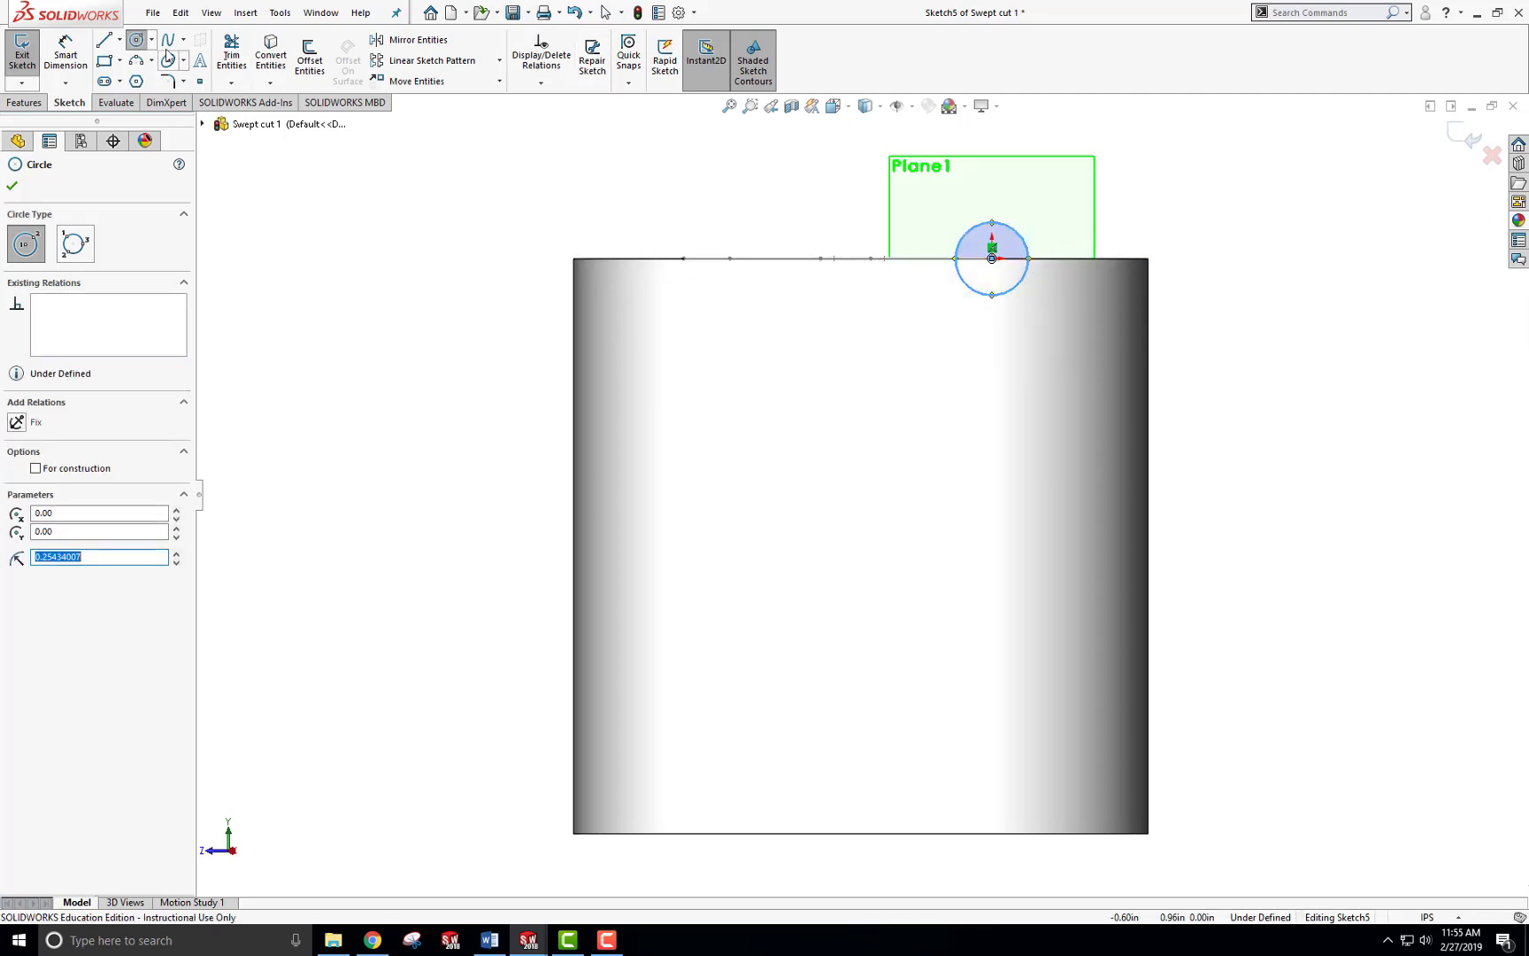
left_click(22, 55)
Create a swept cut of the circle along the filleted path on the cylinder's top face.
mouse_move(426, 249)
middle_mouse_down()
mouse_move(528, 221)
mouse_move(546, 310)
mouse_move(532, 249)
mouse_move(557, 301)
middle_mouse_up()
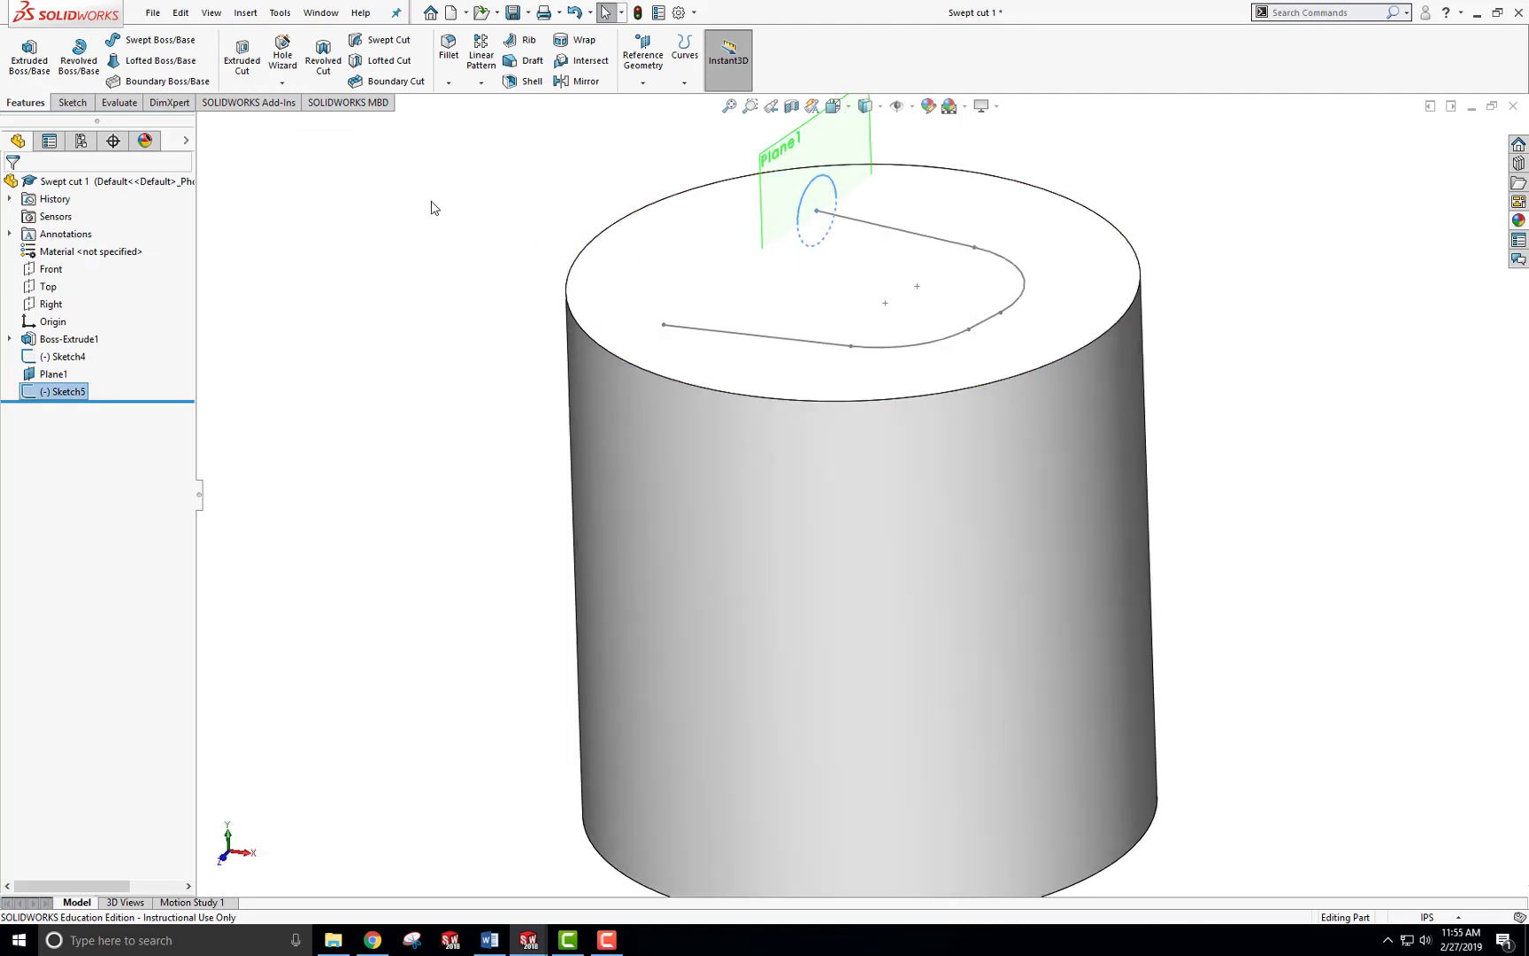
left_click(386, 40)
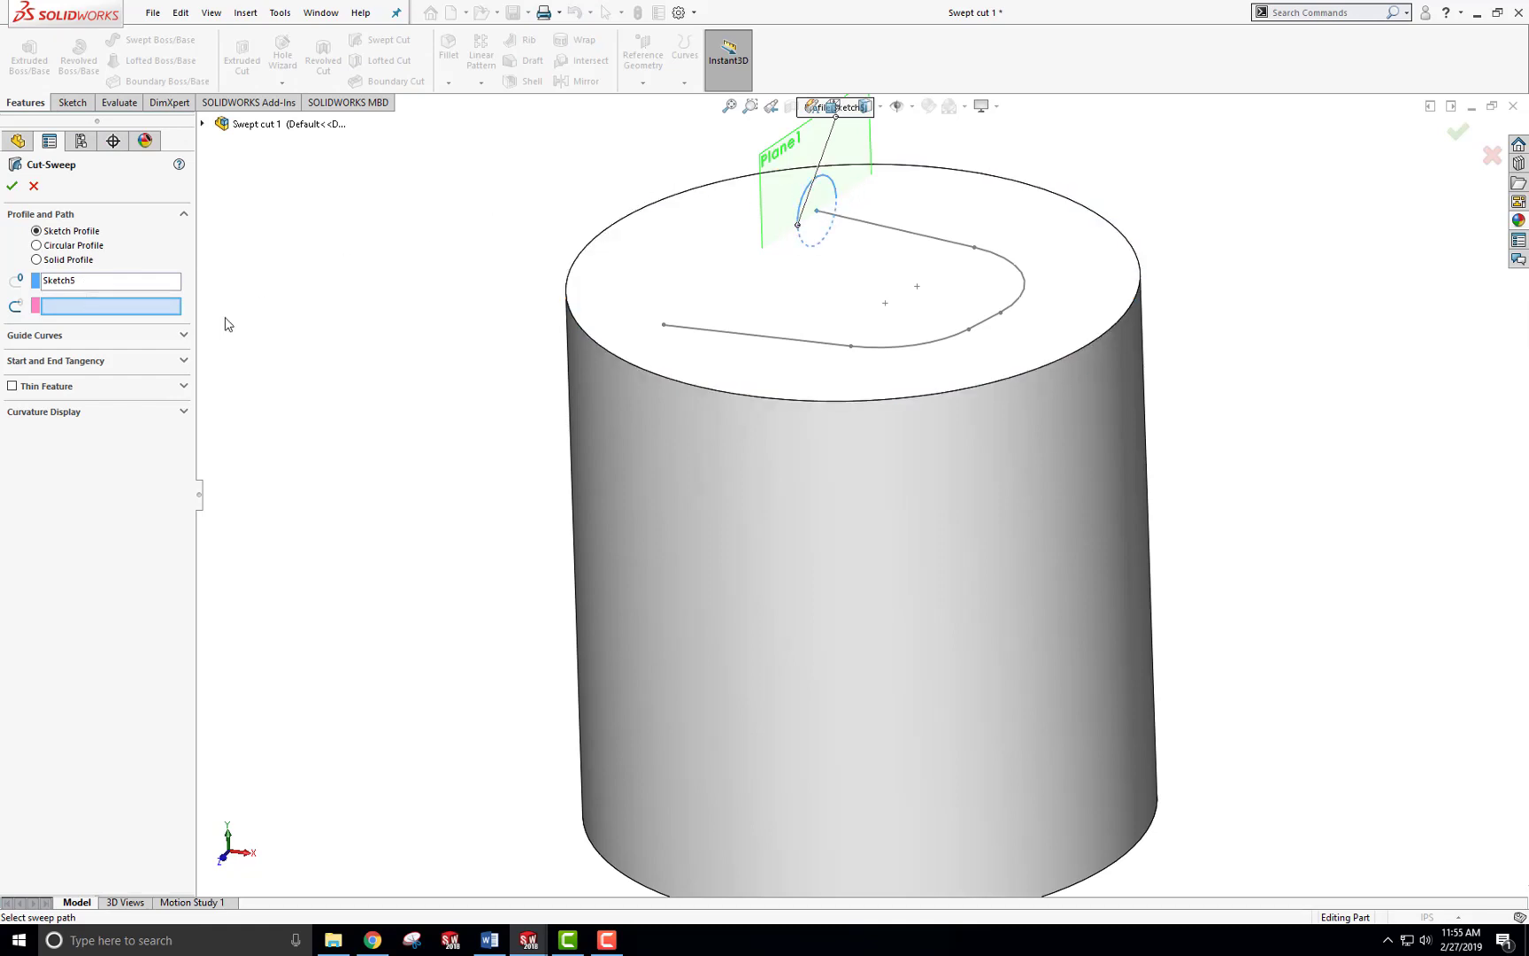
left_click(859, 229)
left_click(13, 186)
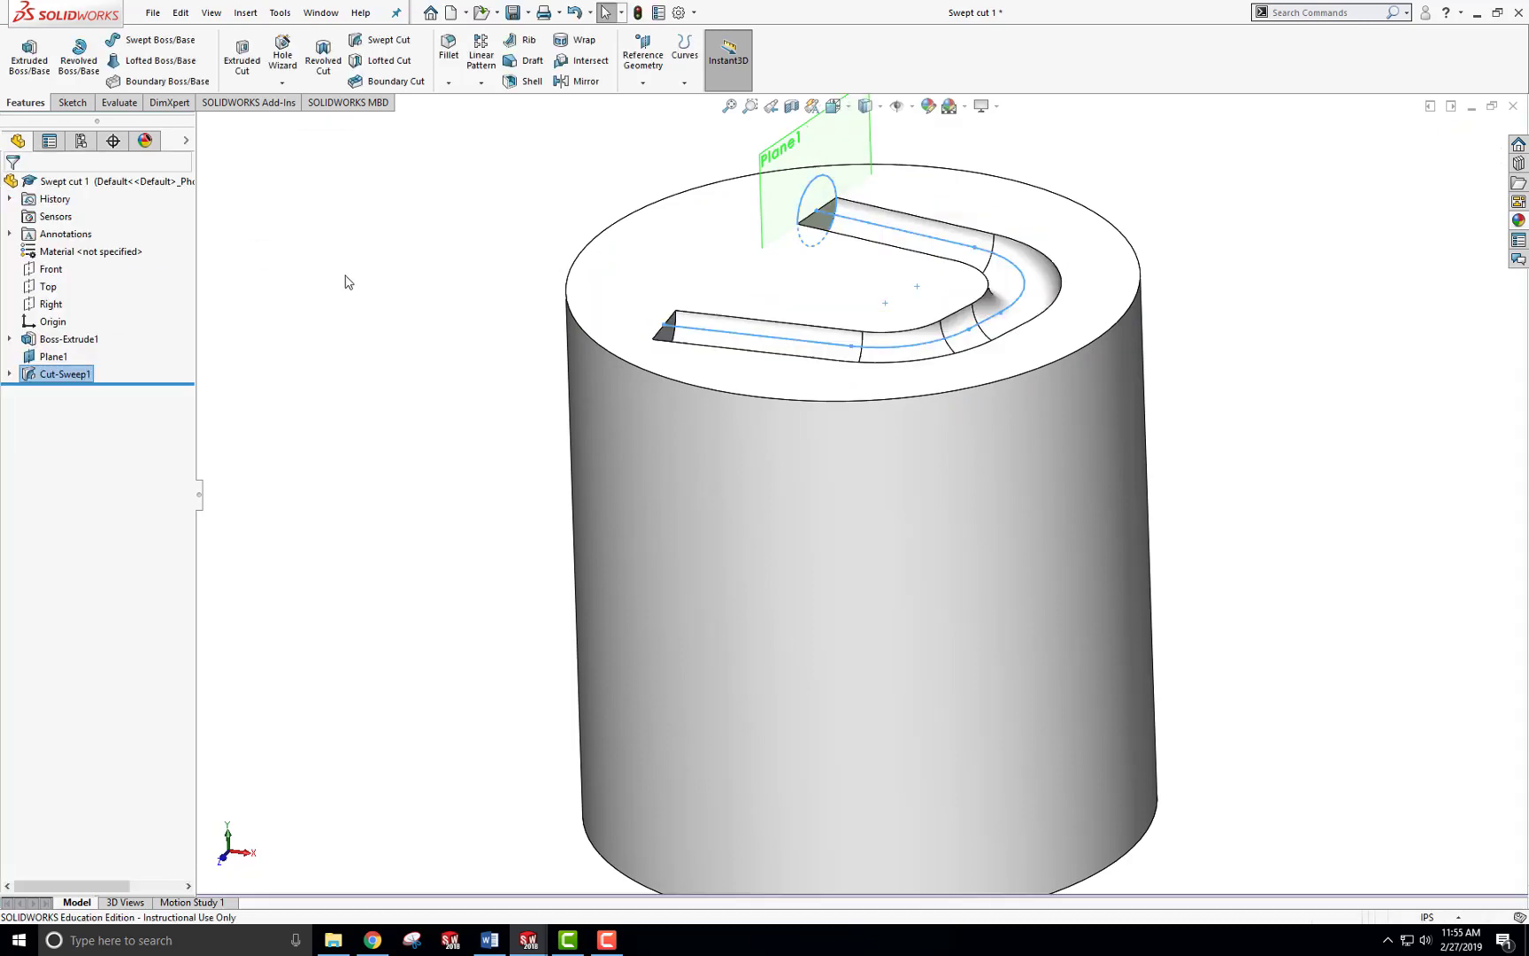
middle_click_drag(345, 275, 450, 317)
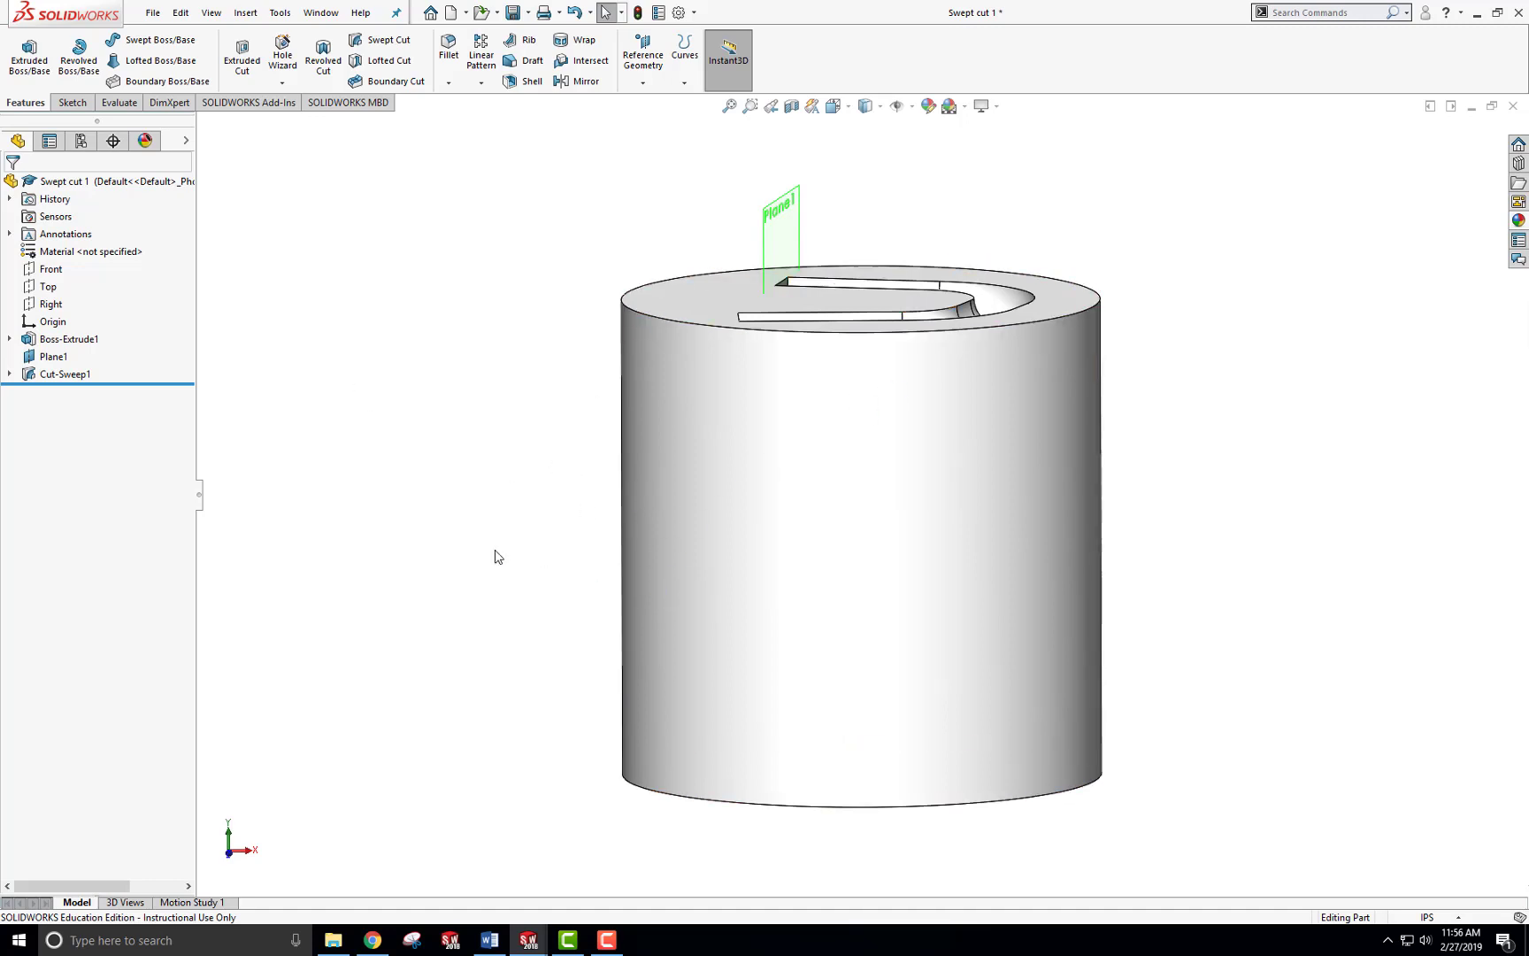
Sketch a vertical straight slot on the Front plane, centred on the cylinder's left side, about 0.96 in between centres and 0.71 in wide; finish the sketch.
left_click(51, 269)
left_click(63, 247)
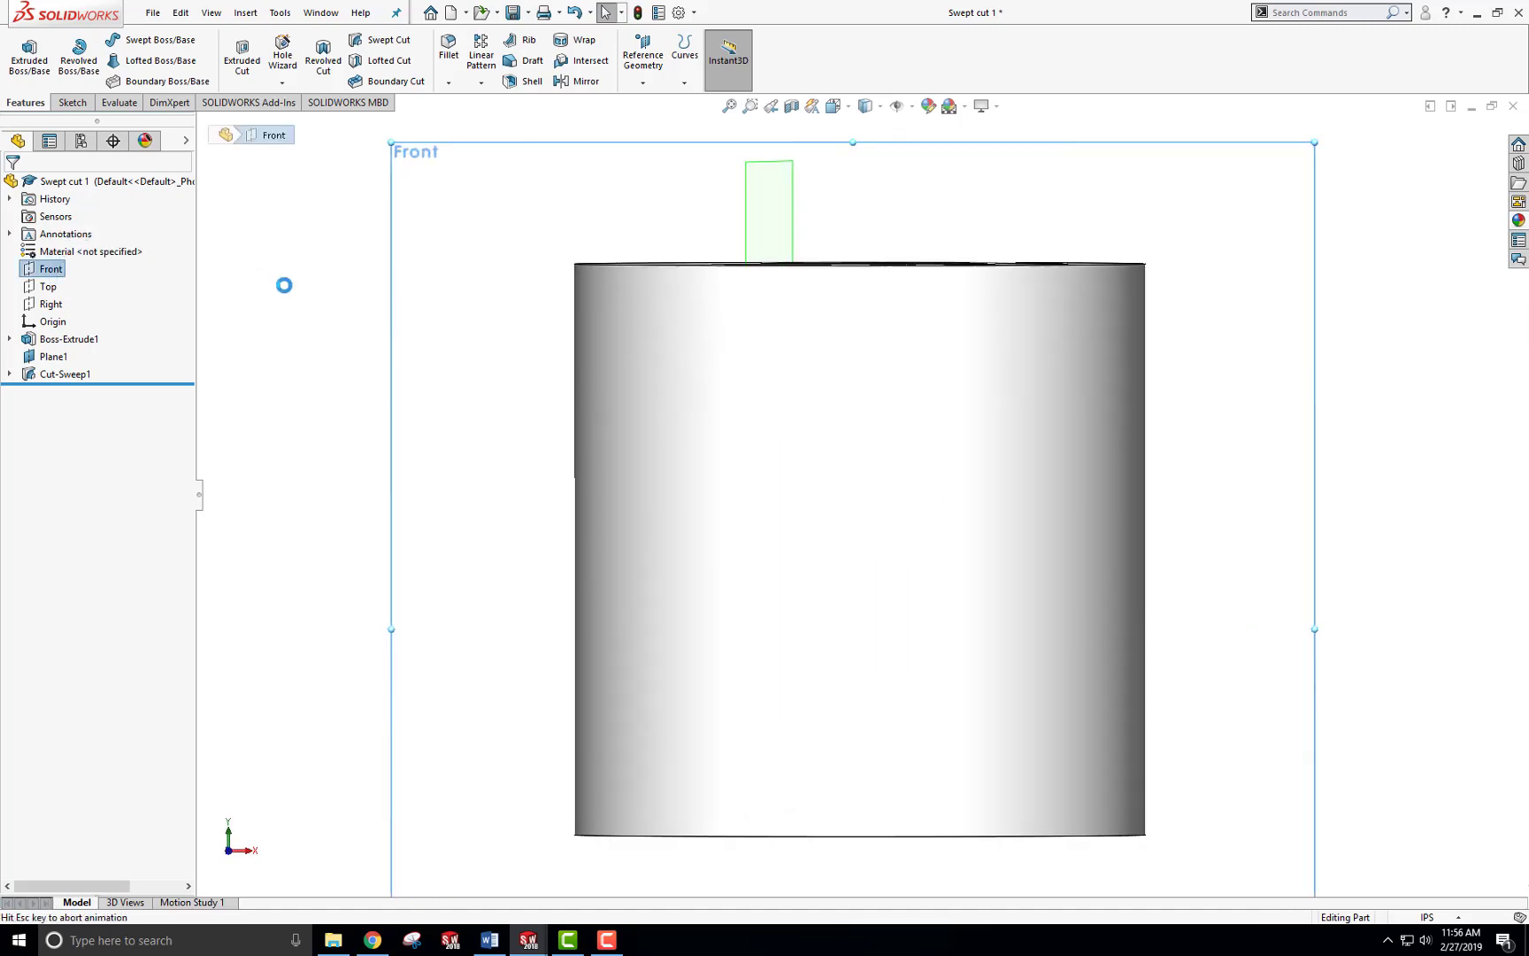
left_click(105, 80)
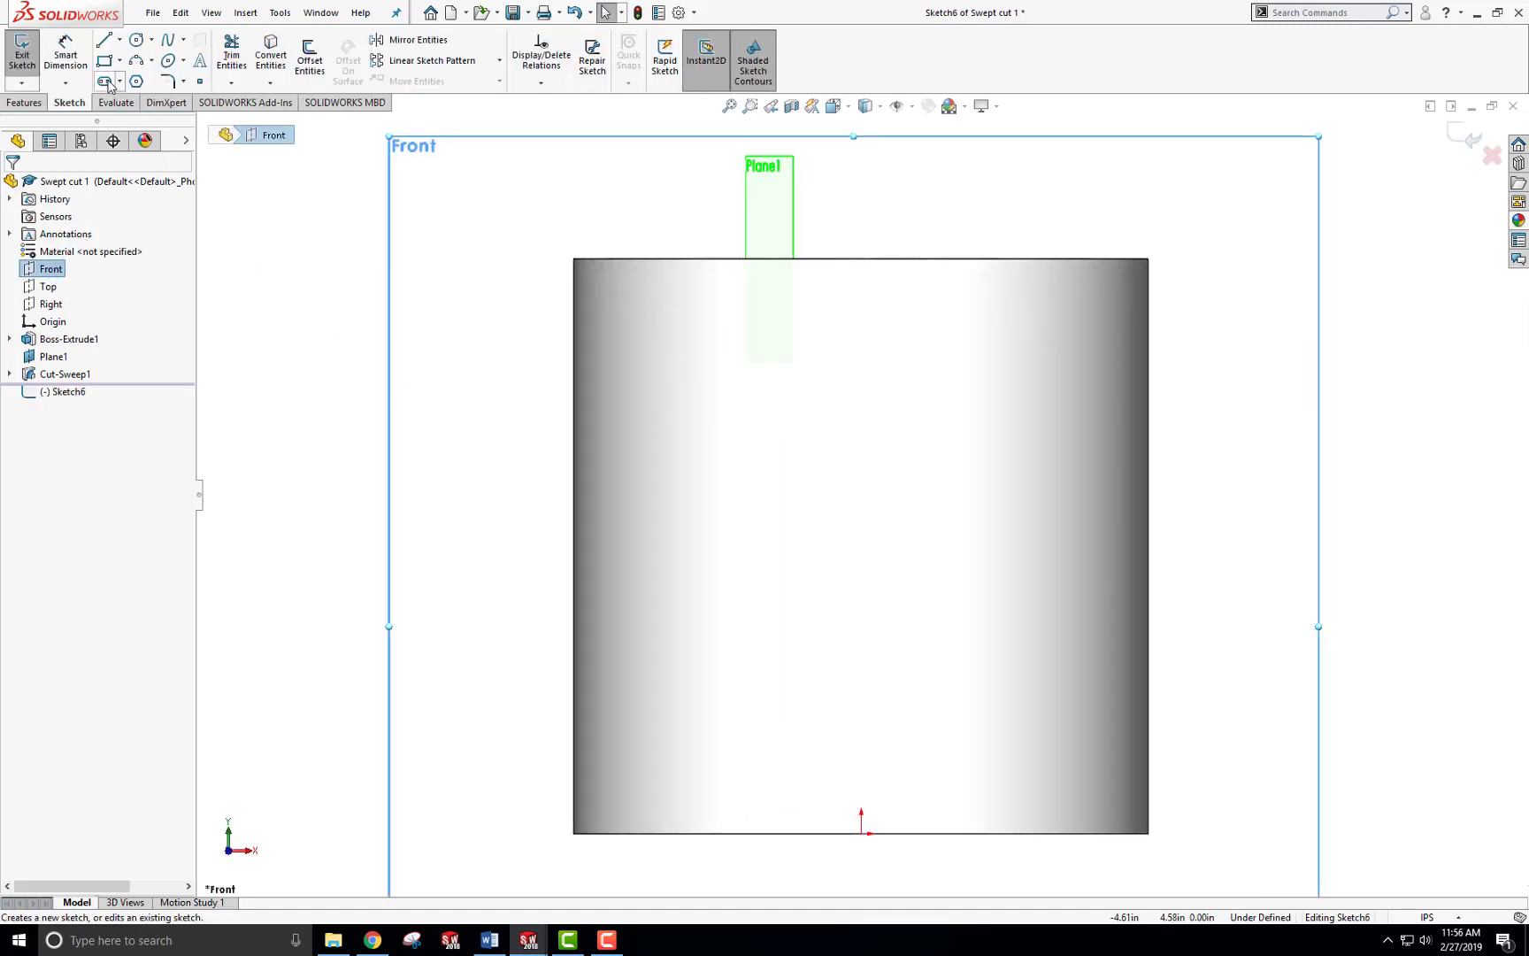
left_click(575, 421)
left_click(574, 558)
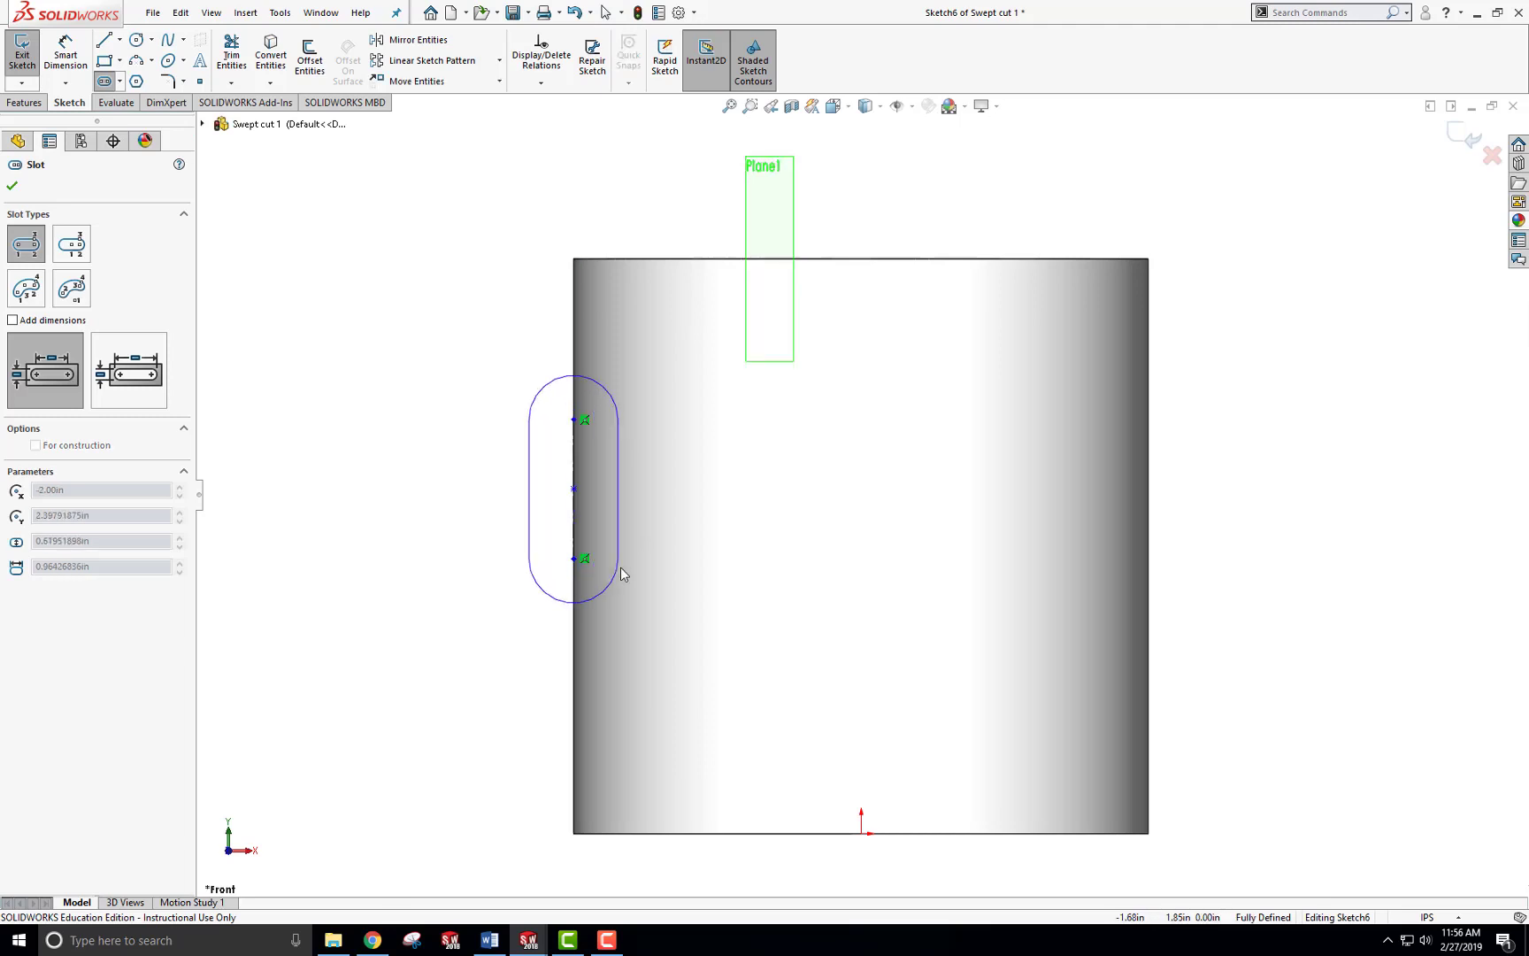
left_click(624, 567)
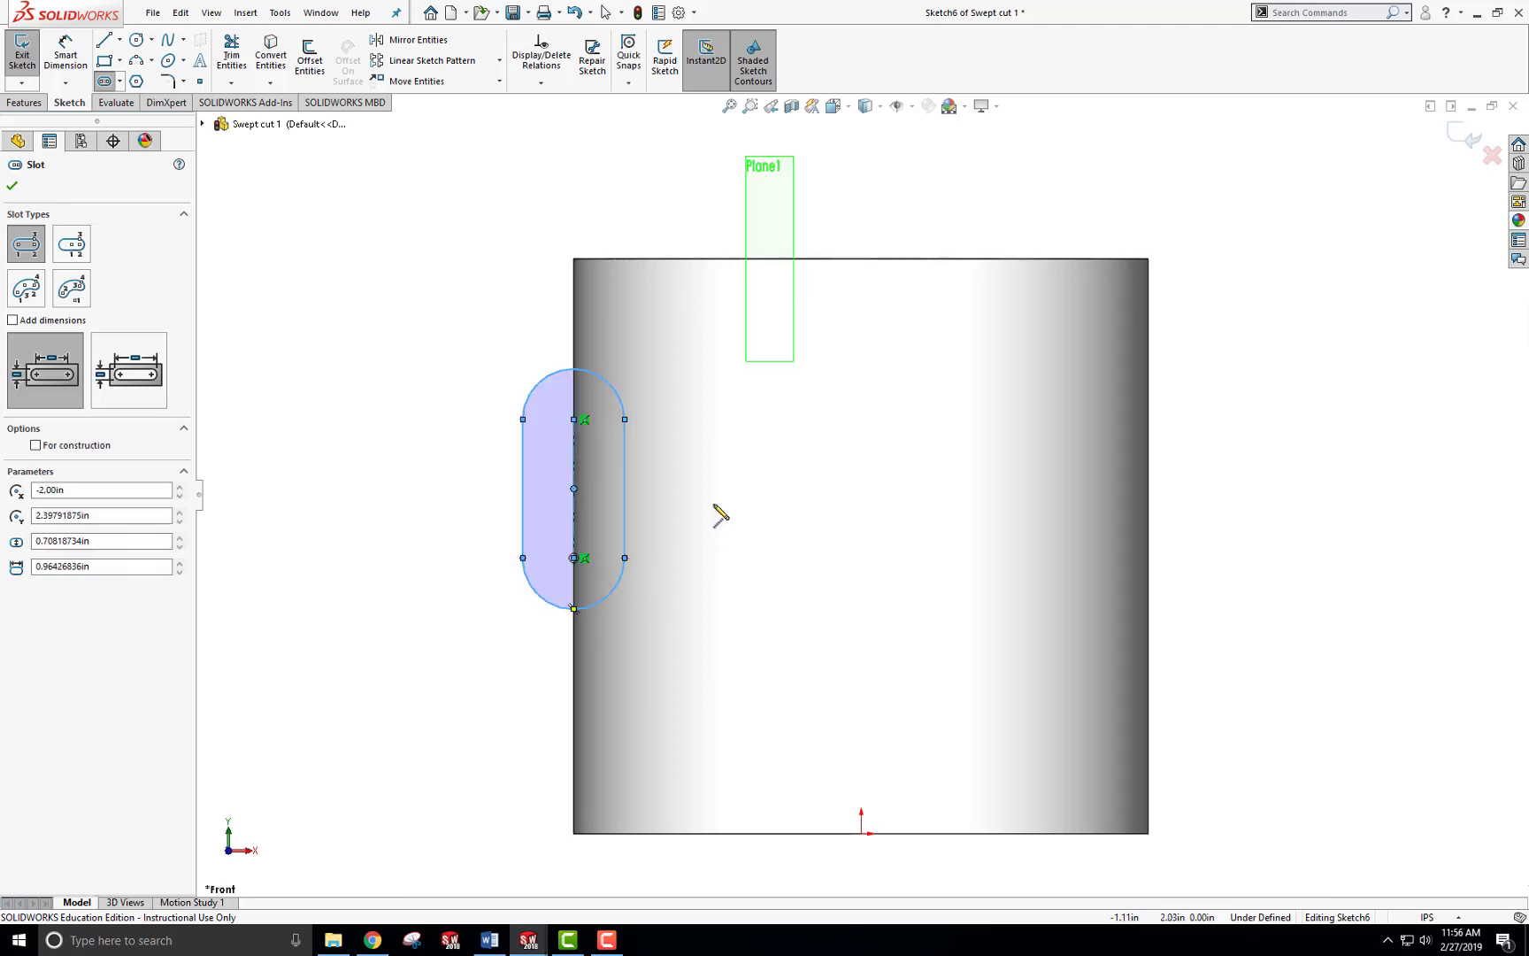
left_click(22, 55)
Create a swept cut of the slot profile around the cylinder, using its circular top edge as the path.
mouse_move(570, 317)
middle_mouse_down()
mouse_move(554, 329)
mouse_move(550, 246)
mouse_move(503, 228)
mouse_move(454, 335)
middle_mouse_up()
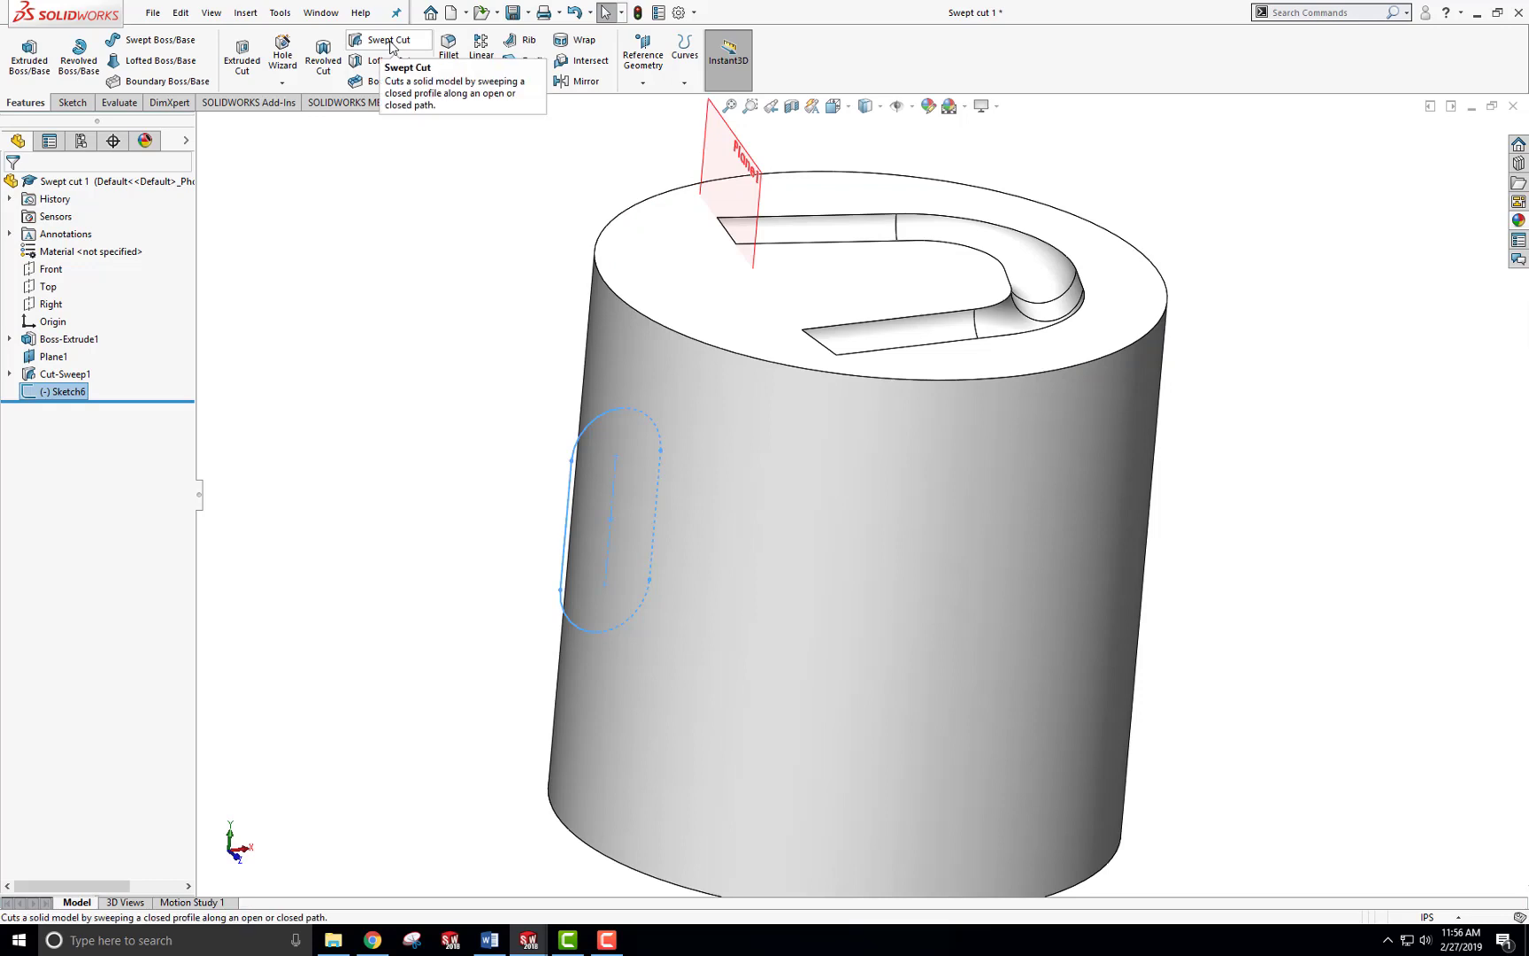
left_click(388, 42)
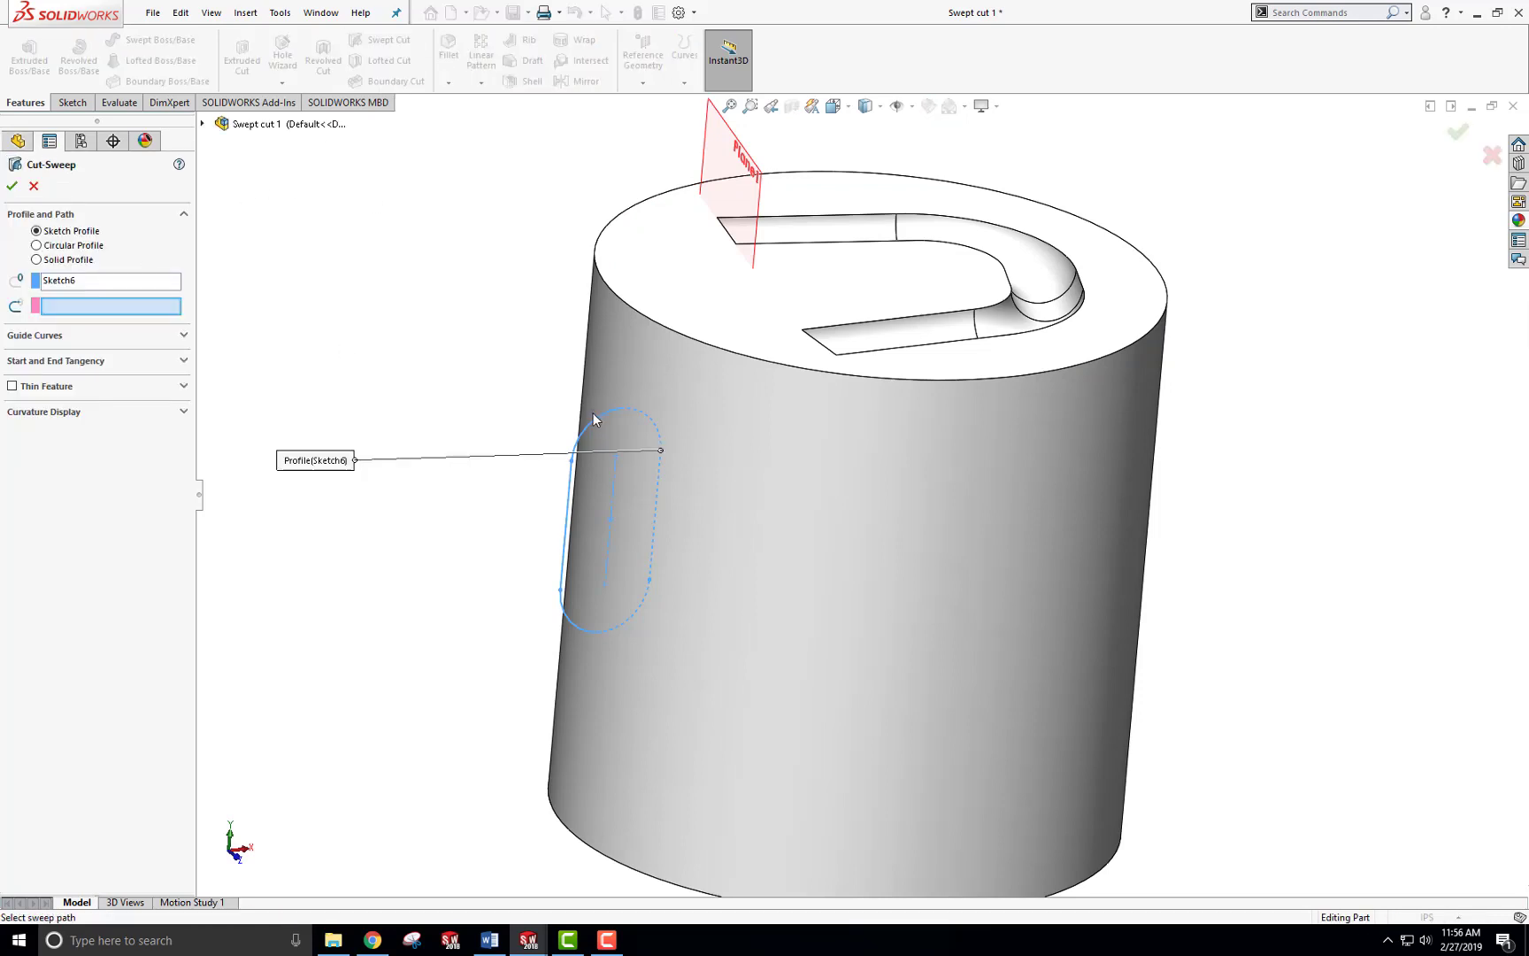
left_click(653, 323)
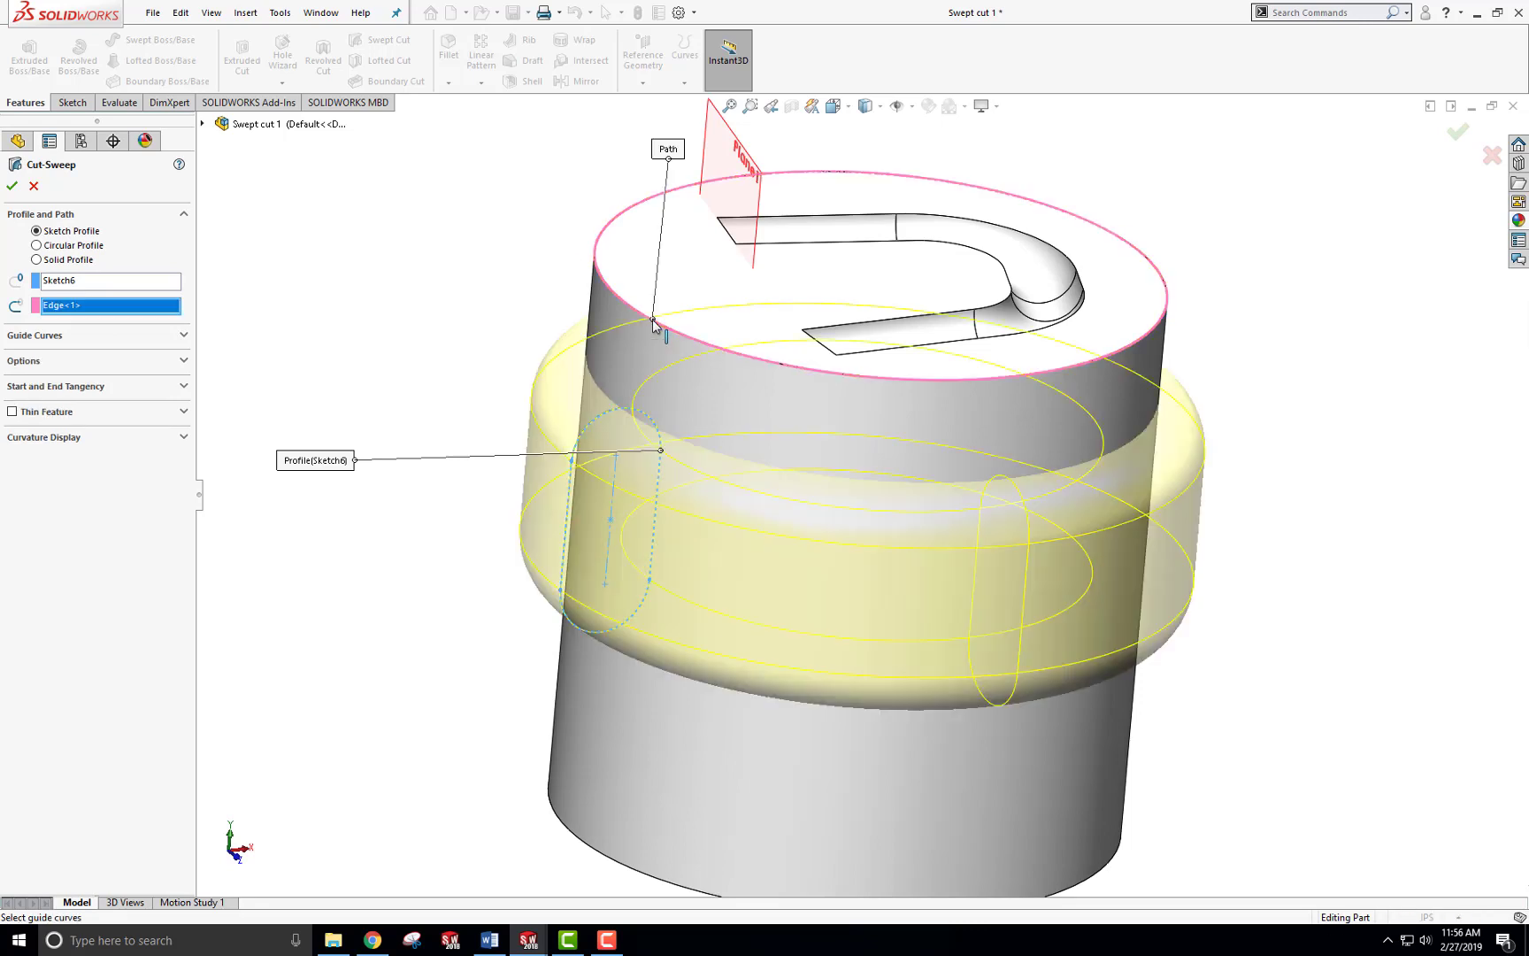
middle_click_drag(478, 352, 365, 254)
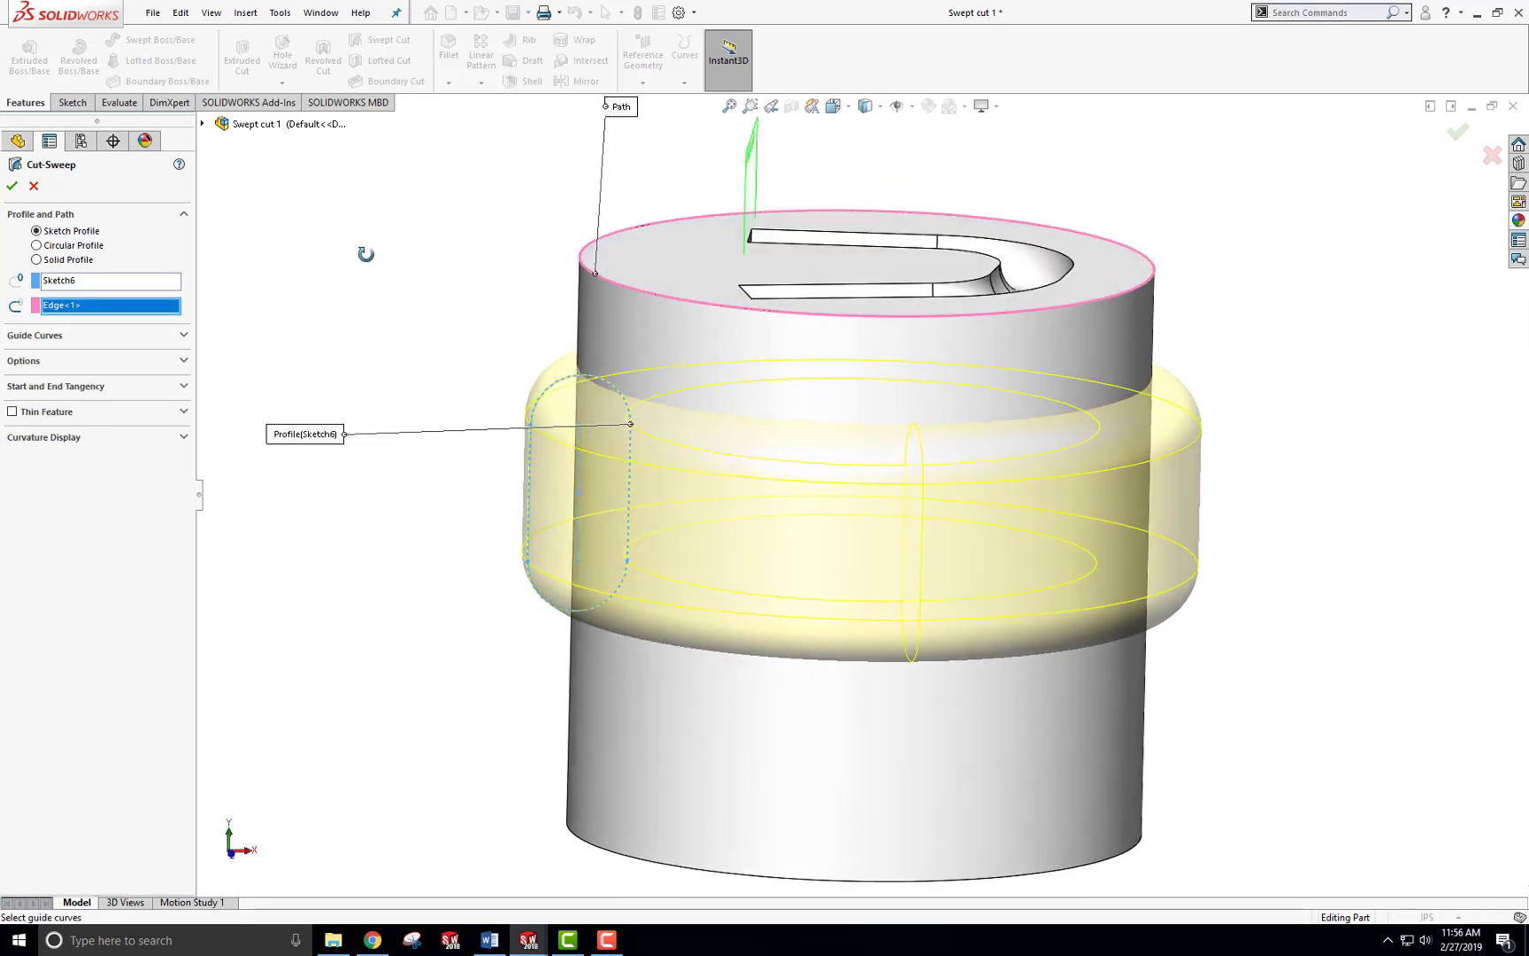
left_click(12, 188)
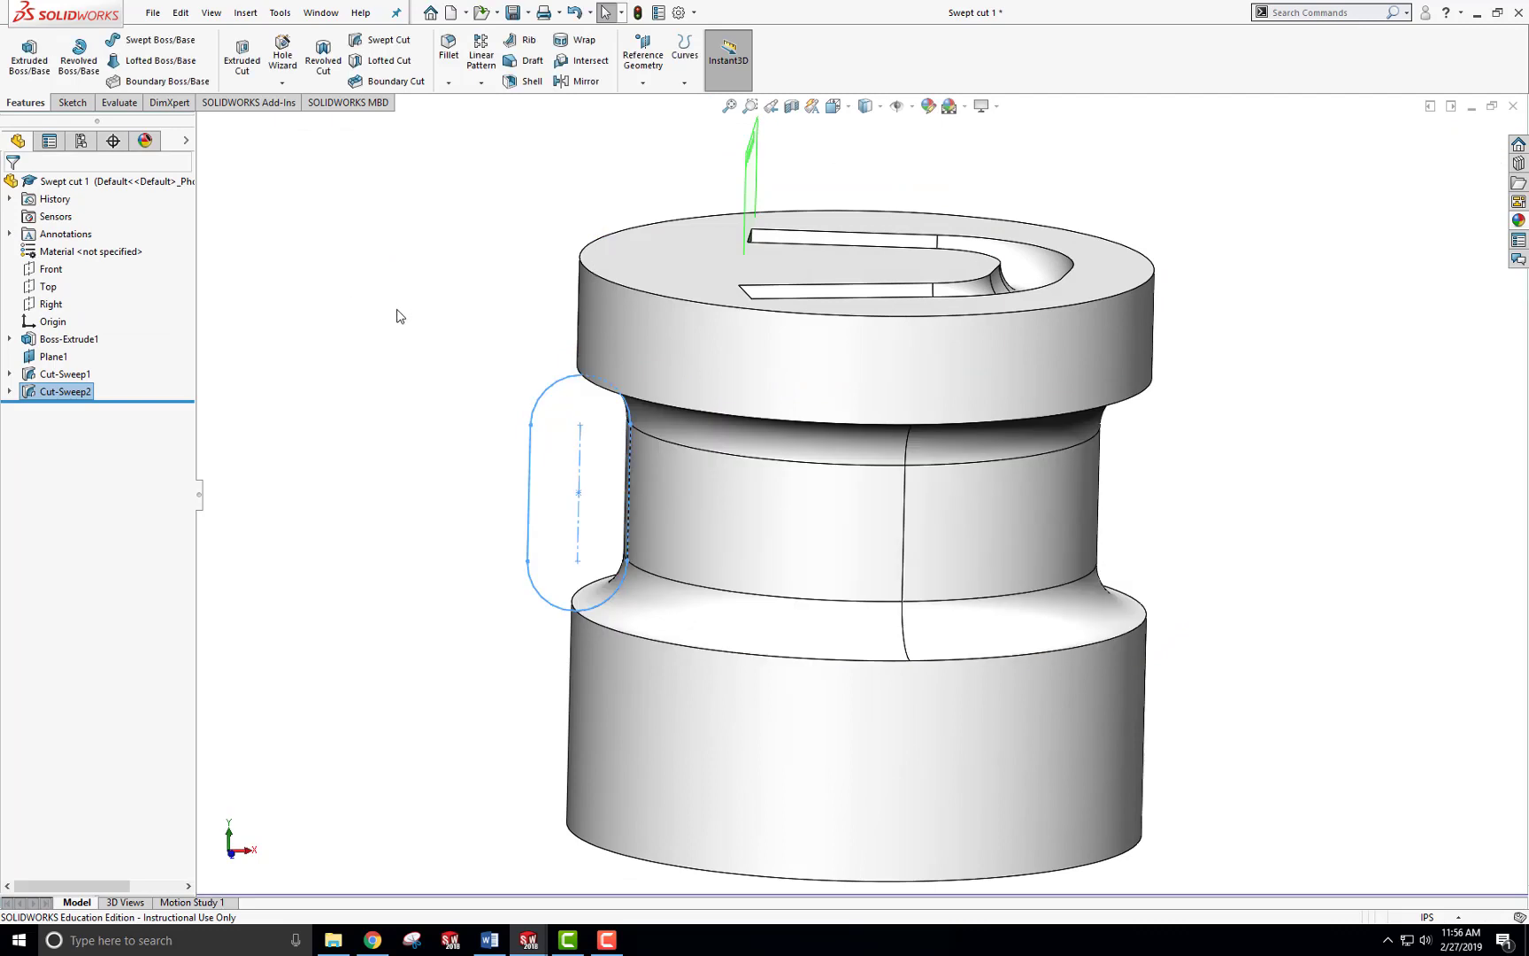
mouse_move(382, 305)
middle_mouse_down()
mouse_move(430, 294)
mouse_move(474, 307)
mouse_move(454, 348)
mouse_move(419, 273)
mouse_move(457, 382)
middle_mouse_up()
left_click(508, 313)
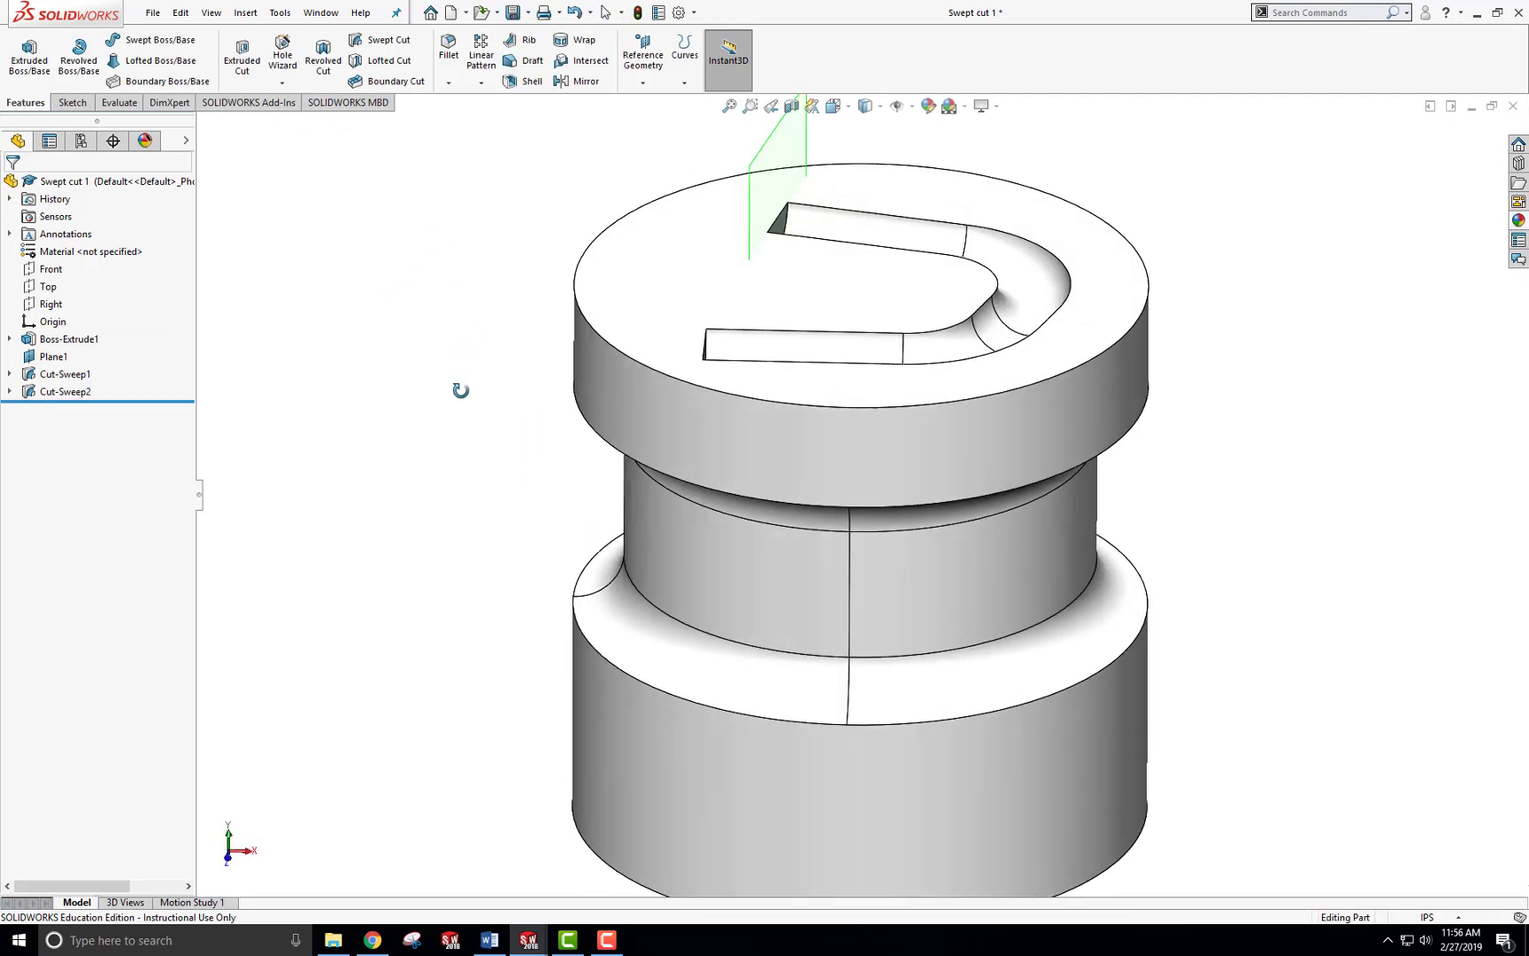
Hide the reference plane that carried the circular sweep profile.
right_click(52, 355)
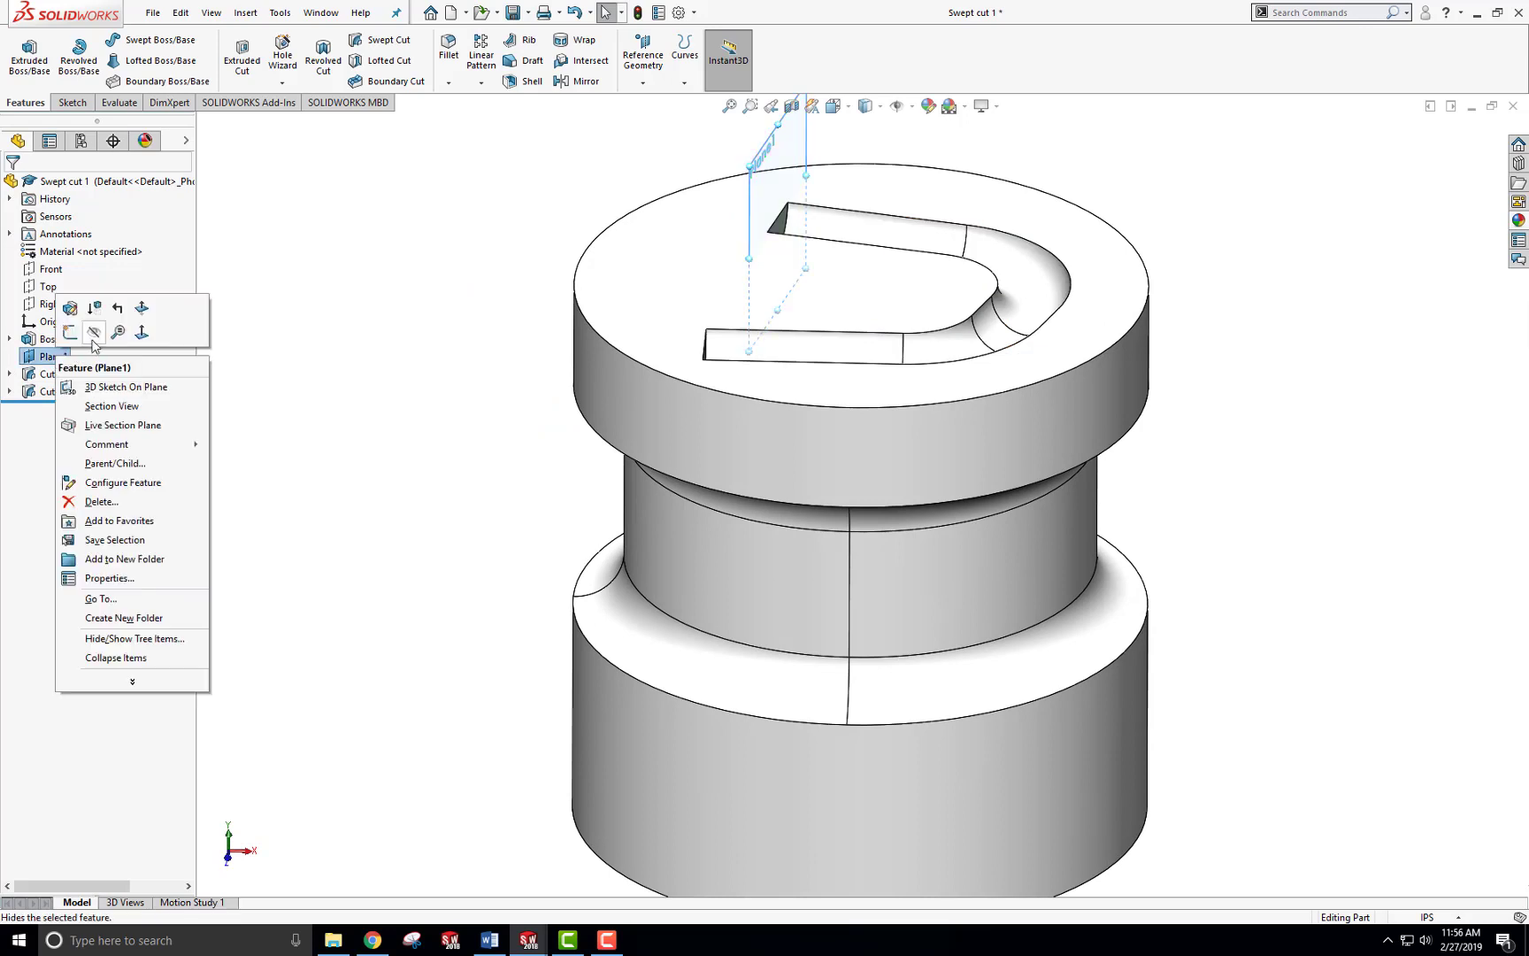
left_click(95, 332)
middle_click_drag(396, 369, 447, 359)
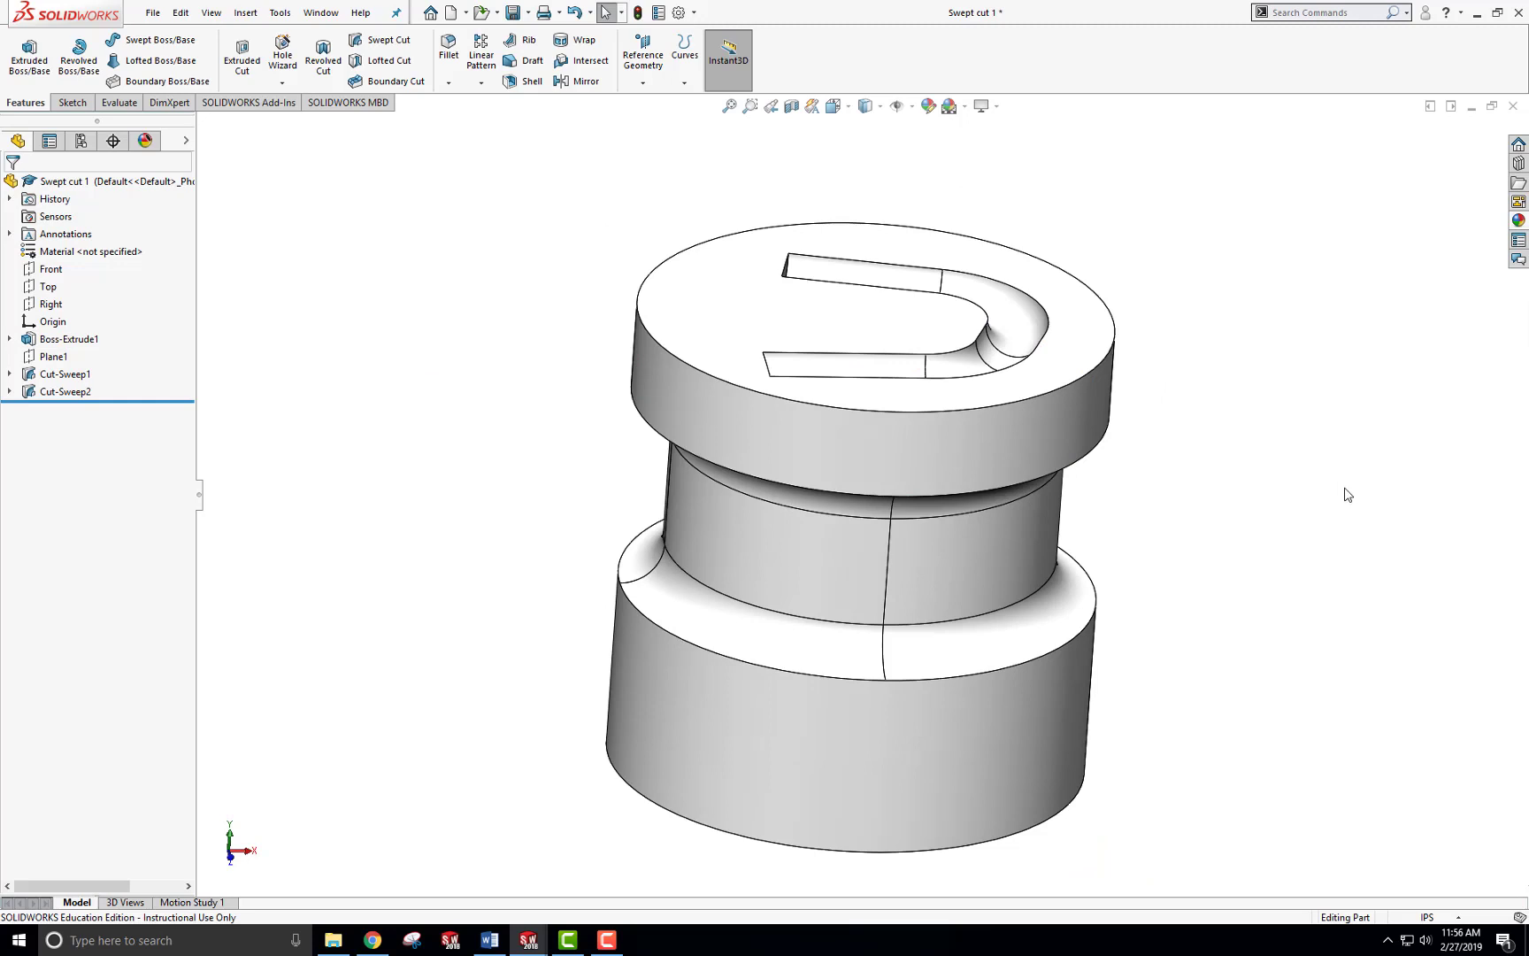
middle_click_drag(1262, 506, 1231, 495)
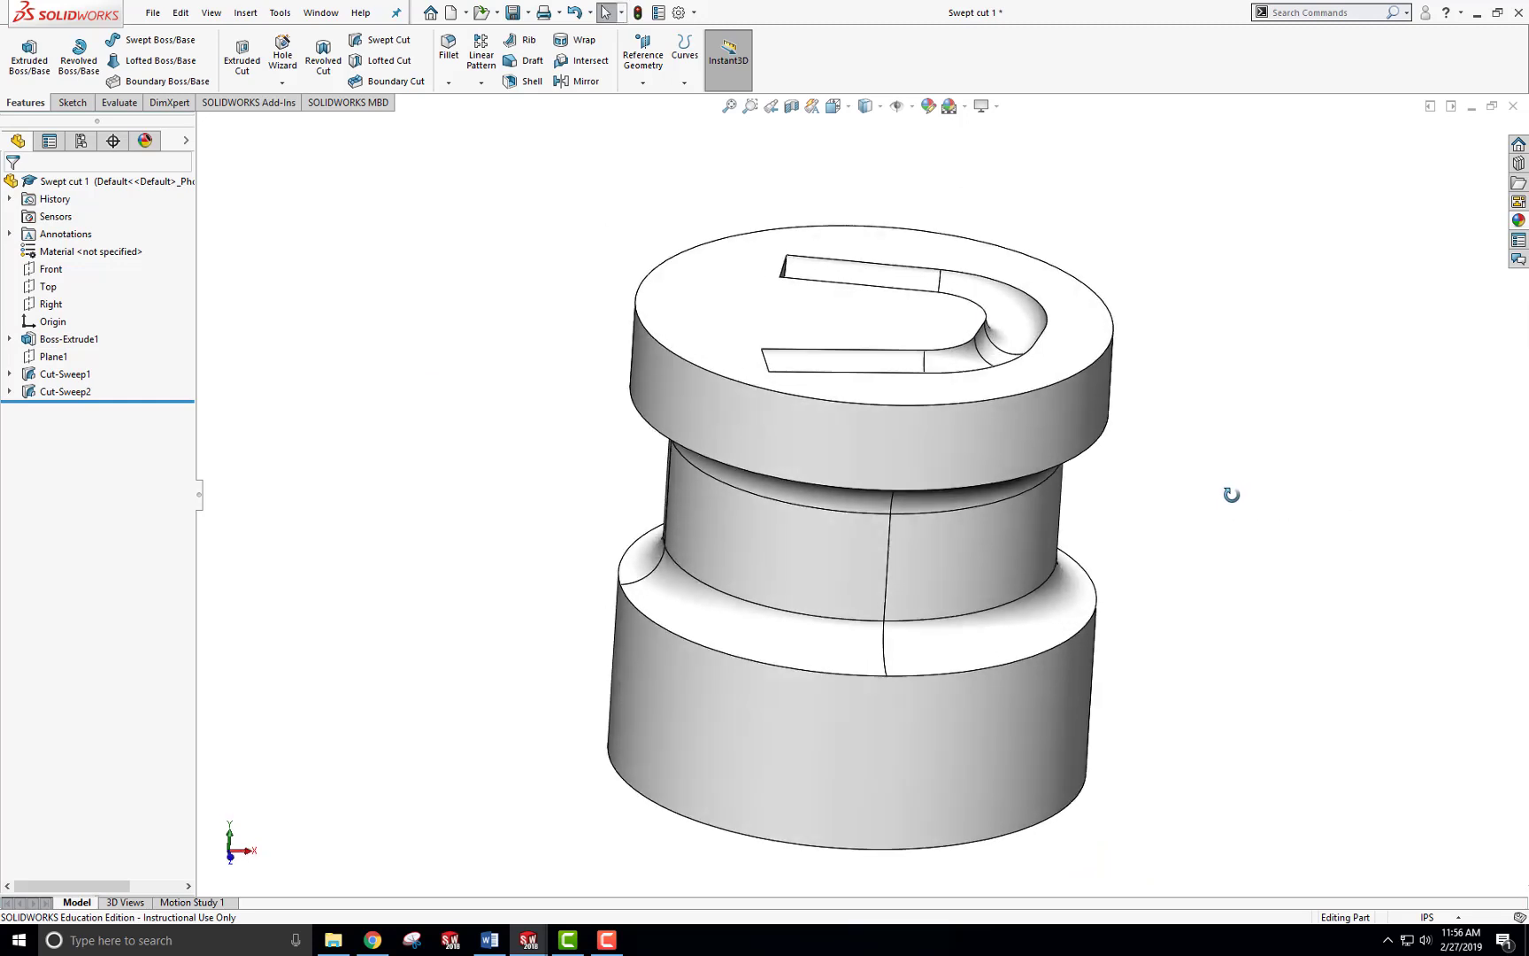